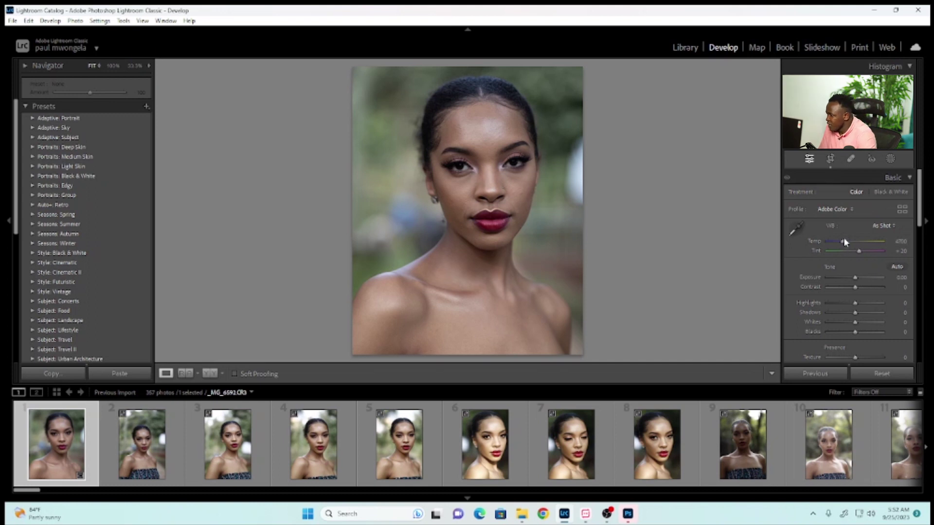
Warm the portrait's white balance by setting Temp to 5509.
drag(842, 246, 846, 246)
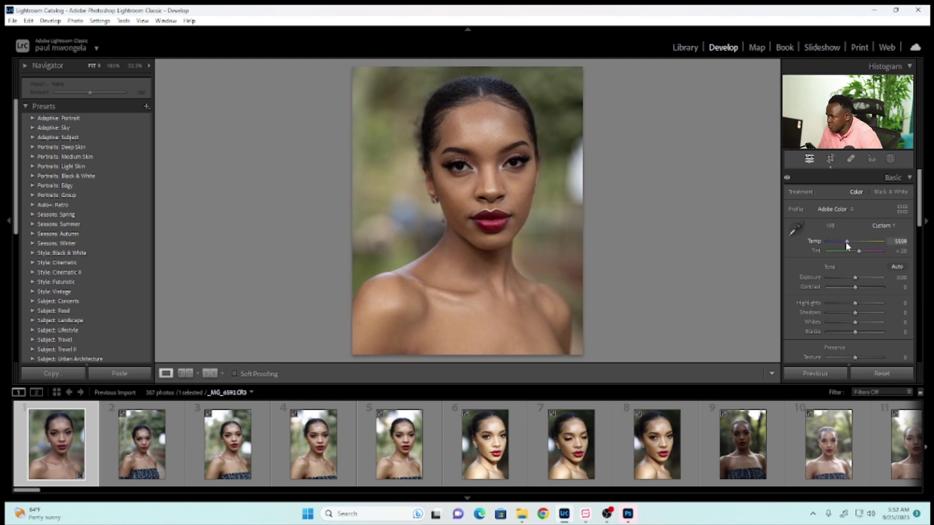
click(491, 145)
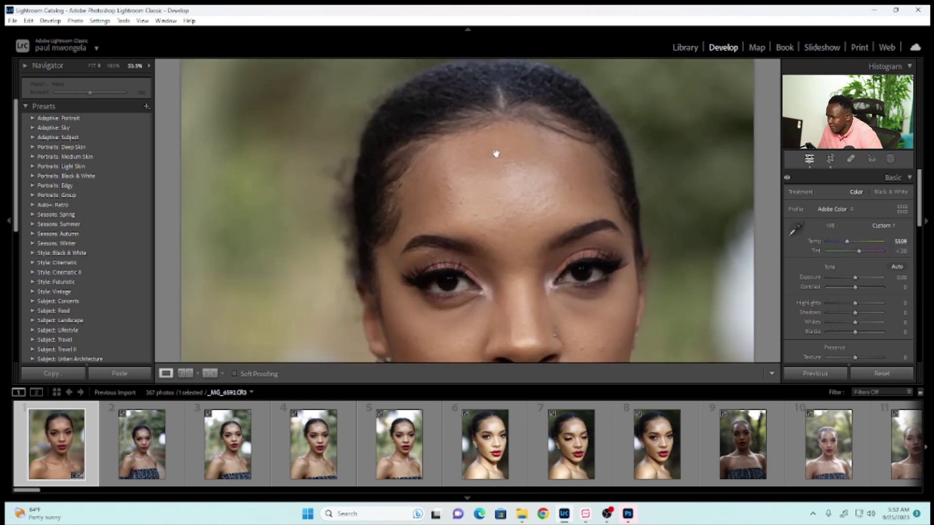
click(500, 211)
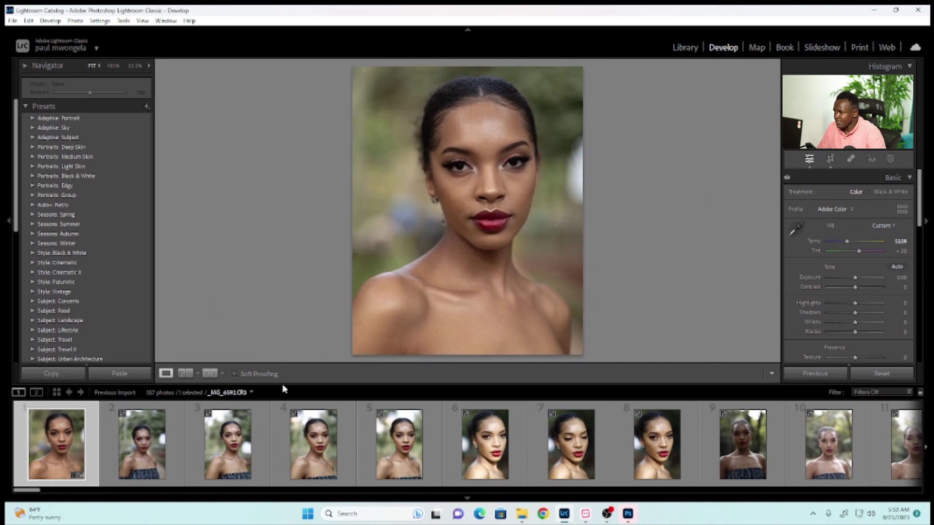
Compare the face before and after the white balance change side by side and in the single-photo view.
click(209, 373)
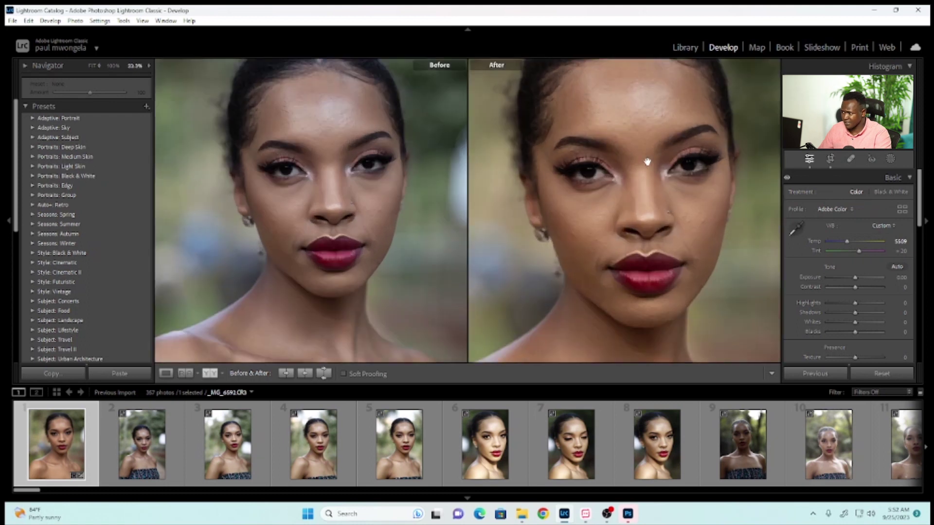
click(651, 163)
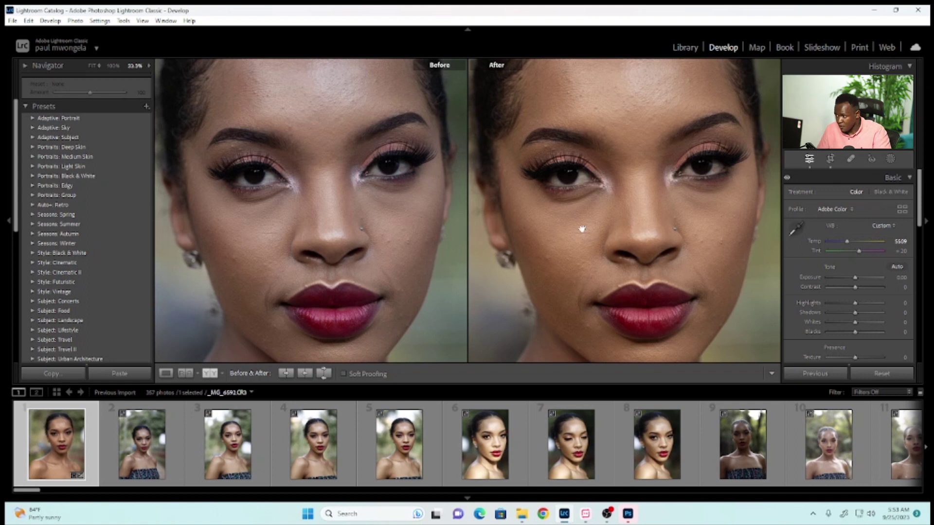
click(166, 373)
click(505, 240)
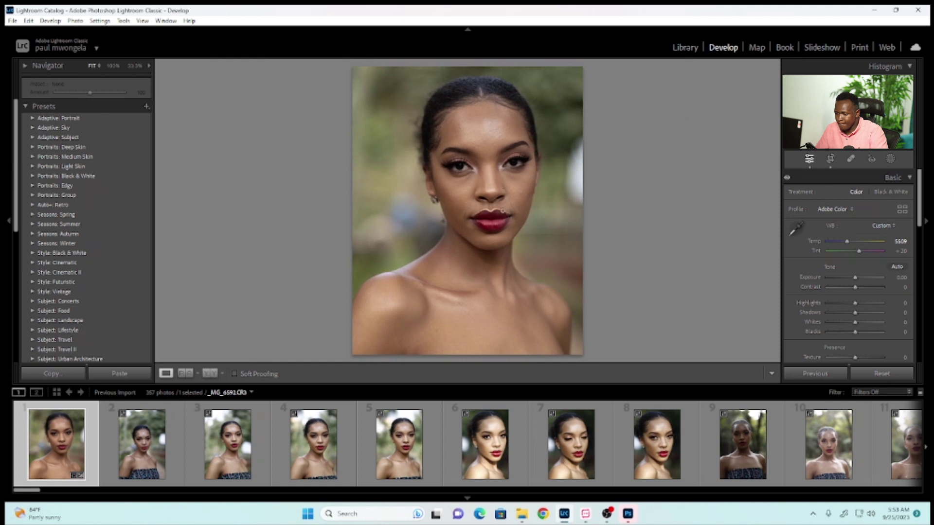
click(485, 147)
click(522, 248)
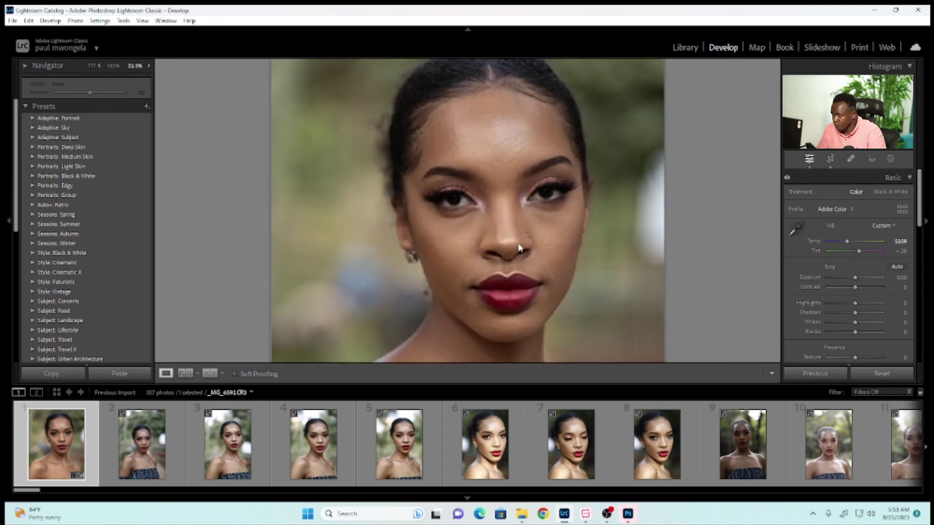
Adjust the portrait's tones: Highlights to -19, Shadows to +40, Whites to -14 and Blacks to -19.
click(516, 242)
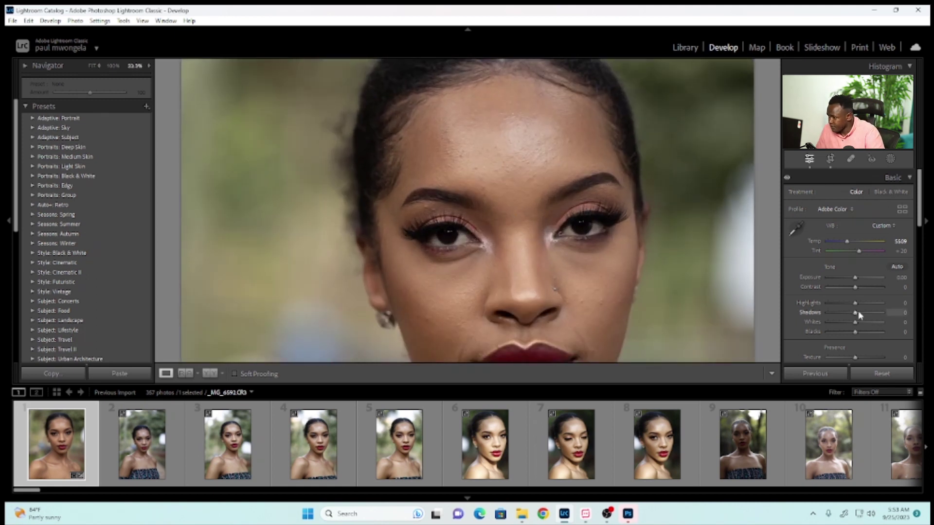
drag(853, 316, 848, 334)
click(490, 275)
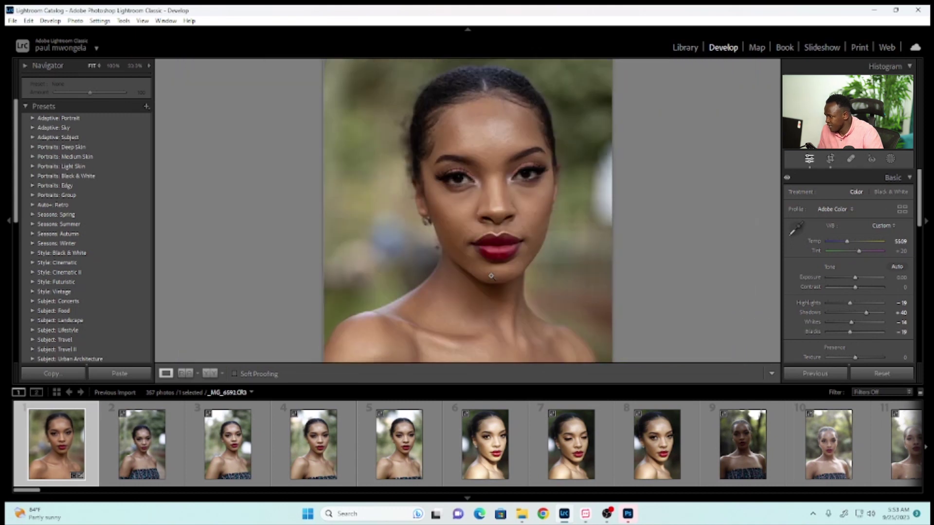
Set Exposure to +0.09 while comparing the face before and after side by side.
click(209, 373)
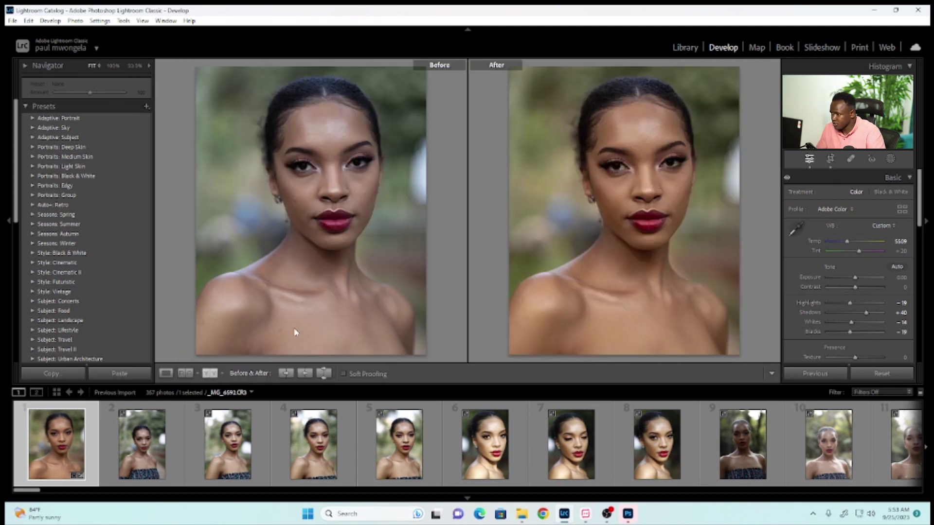
click(643, 144)
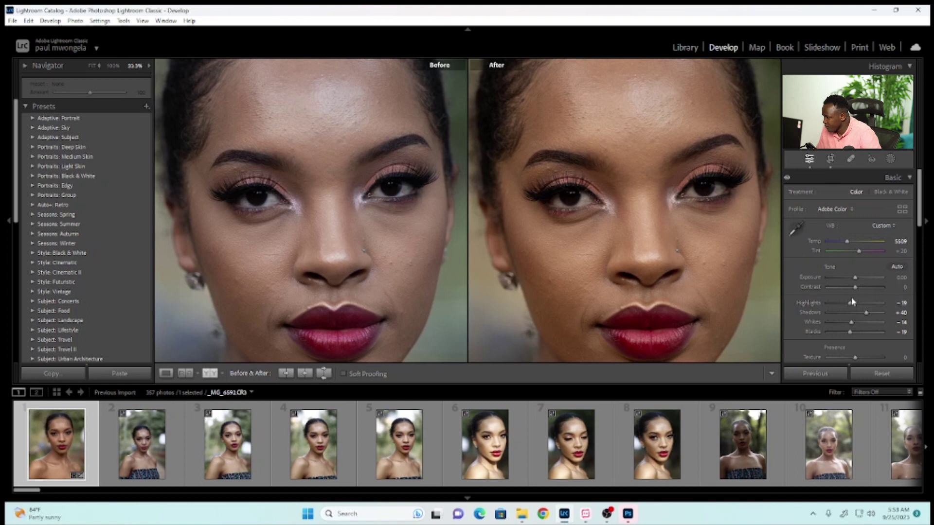
drag(854, 277, 859, 279)
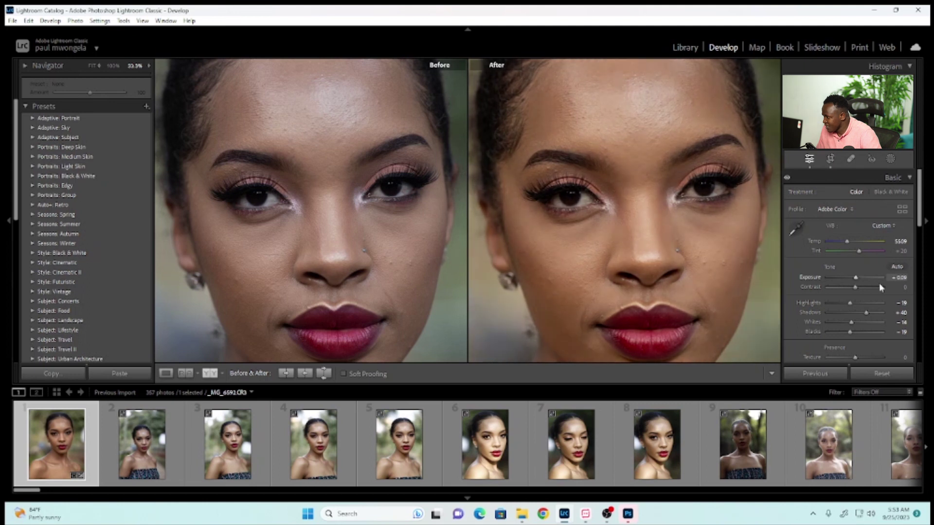
click(165, 373)
click(508, 174)
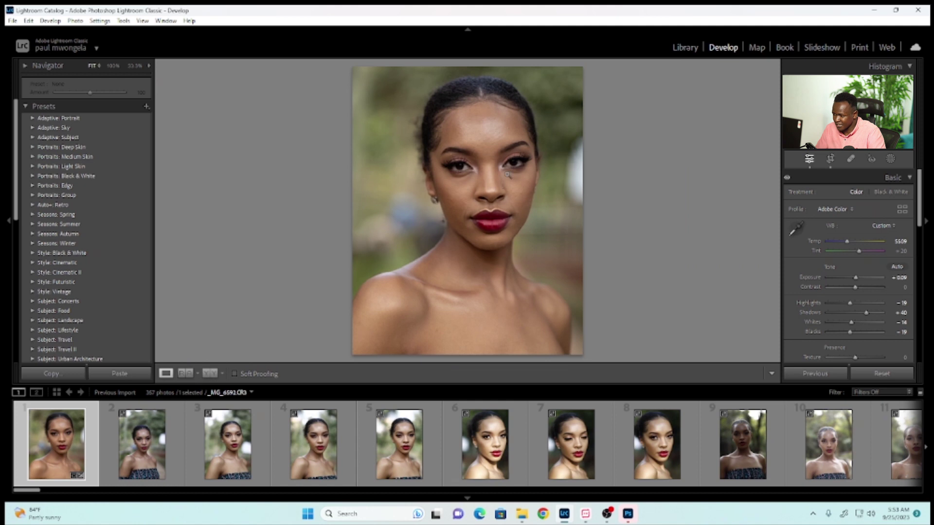
Check the skin tones of the adjusted face against the original in the before-and-after view.
click(209, 373)
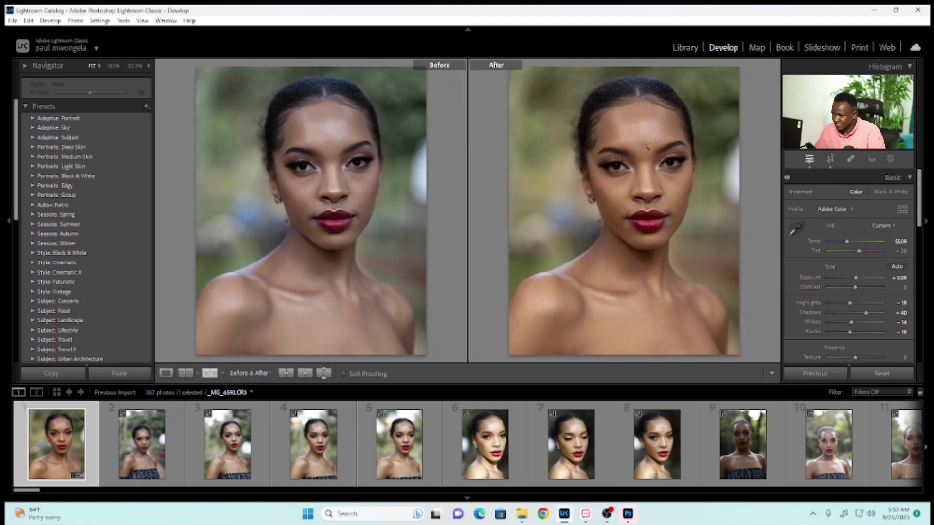
click(642, 149)
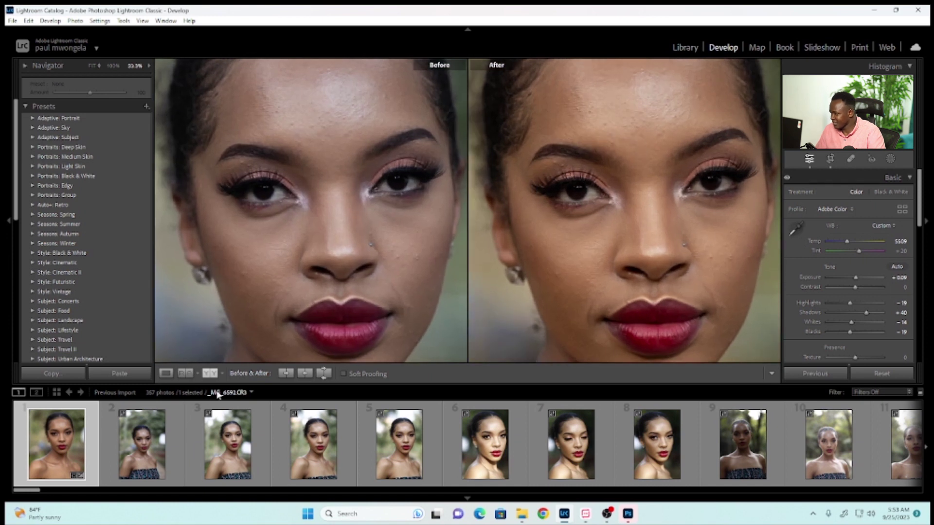
click(165, 373)
click(548, 242)
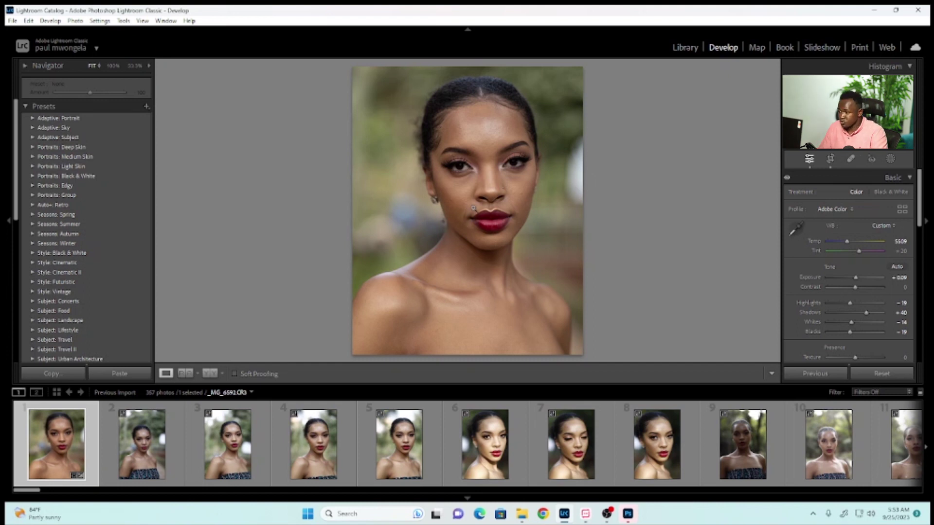
Send the adjusted portrait to Adobe Photoshop 2024 for editing.
click(472, 211)
right_click(461, 226)
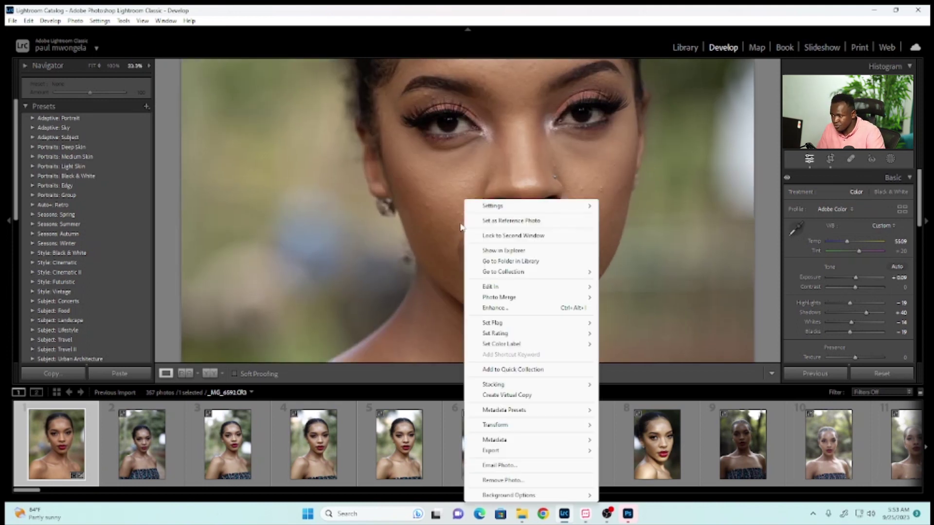
mouse_move(497, 288)
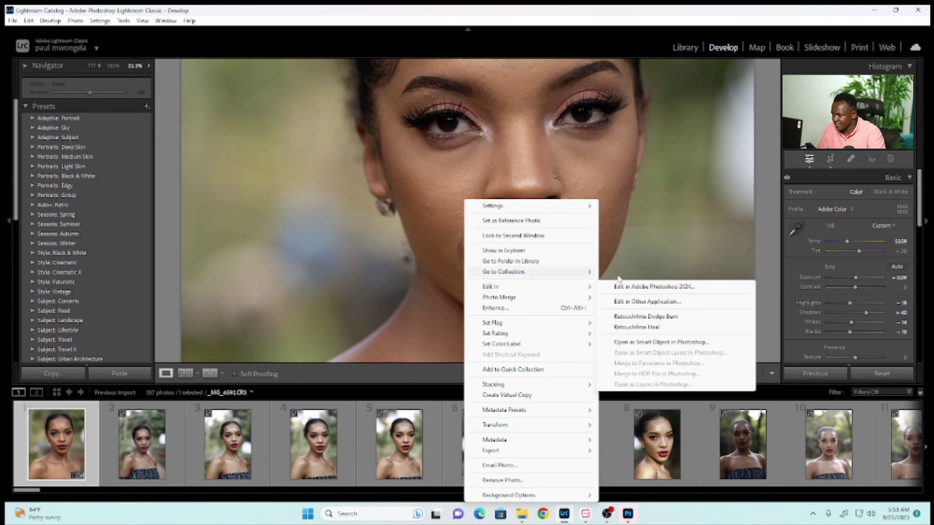
click(647, 288)
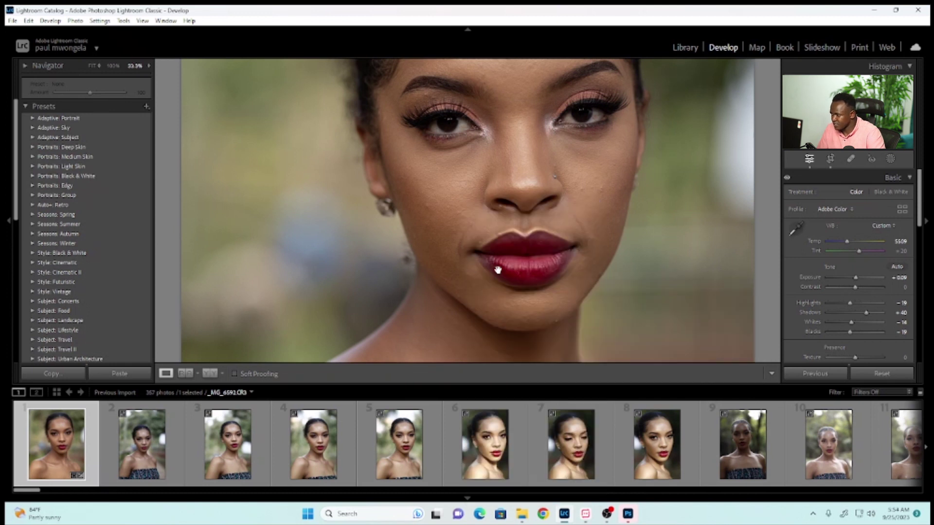
click(495, 281)
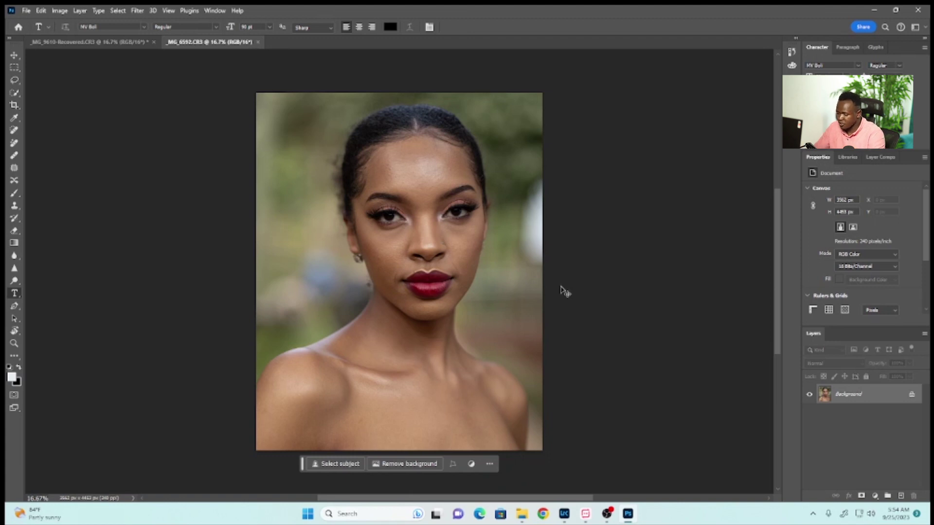
Duplicate the Background layer and name the copy "image separation".
key(ctrl+j)
double_click(848, 394)
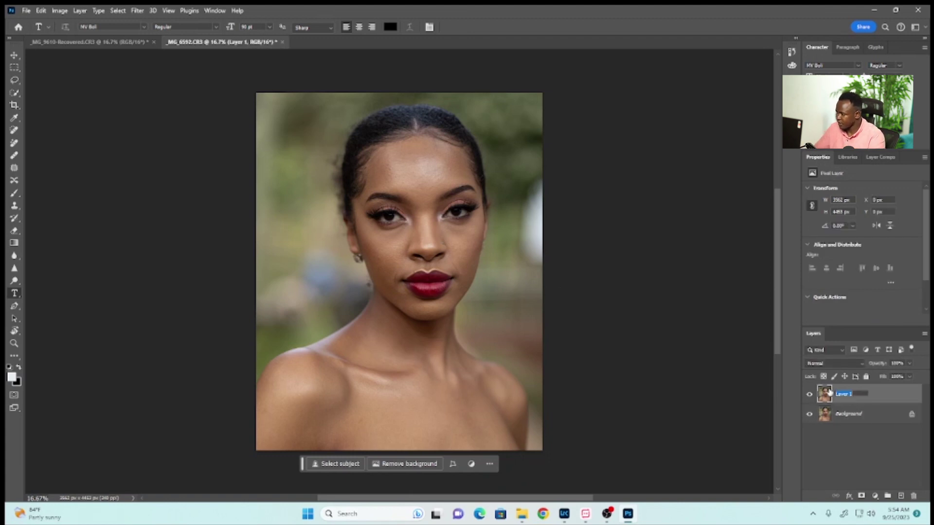
key(BackSpace)
text(image separation)
key(Return)
click(871, 413)
click(855, 398)
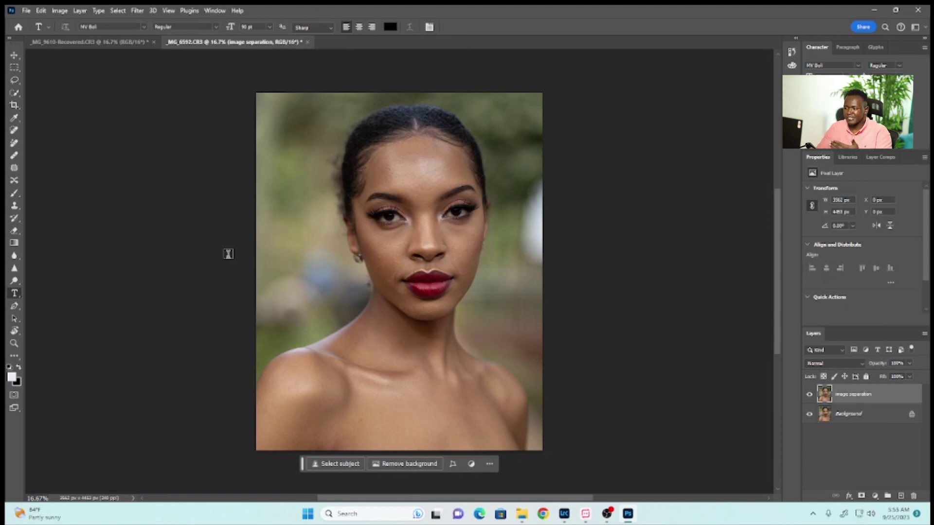
Select the woman with Select Subject and expand the selection by 2 pixels.
click(337, 465)
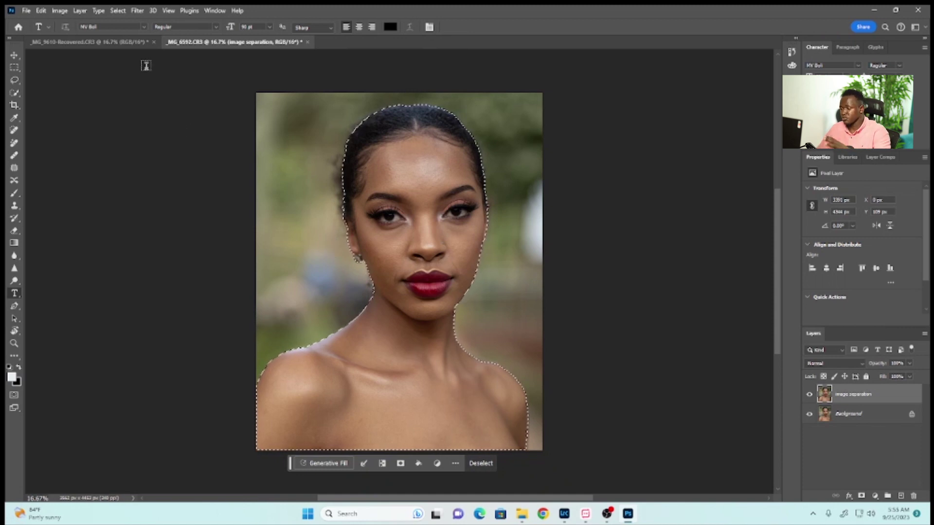
click(117, 10)
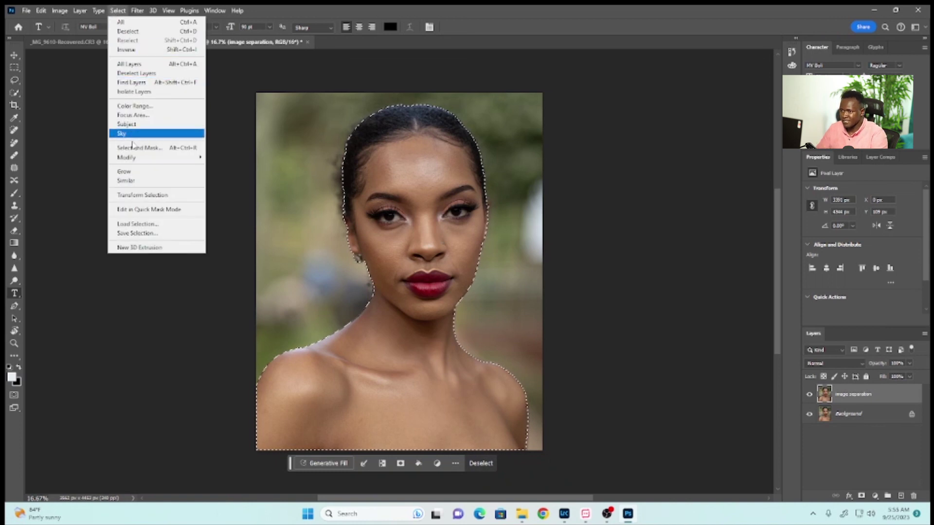
mouse_move(126, 157)
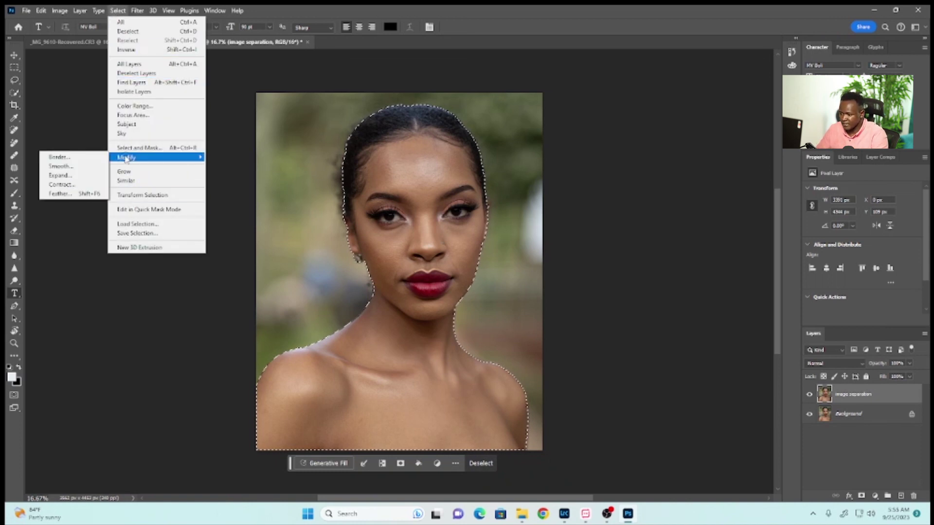
click(60, 176)
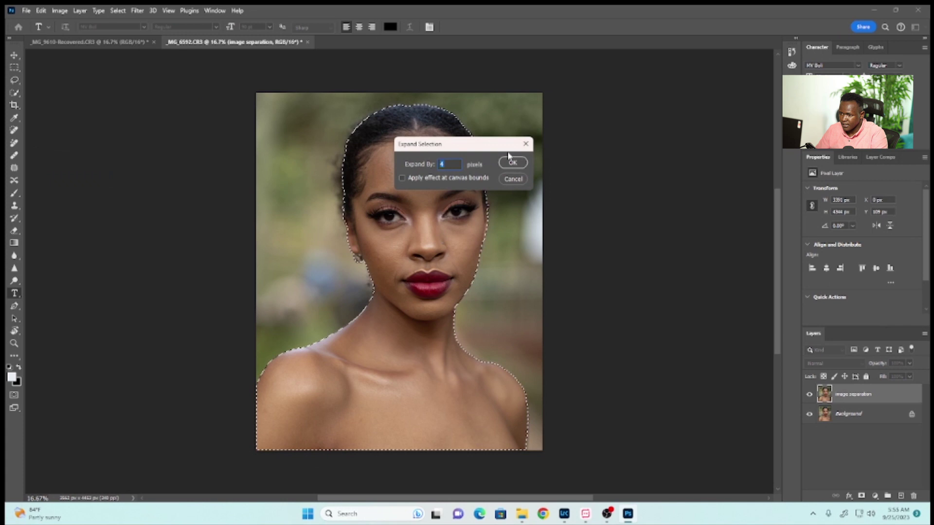
text(2)
click(512, 162)
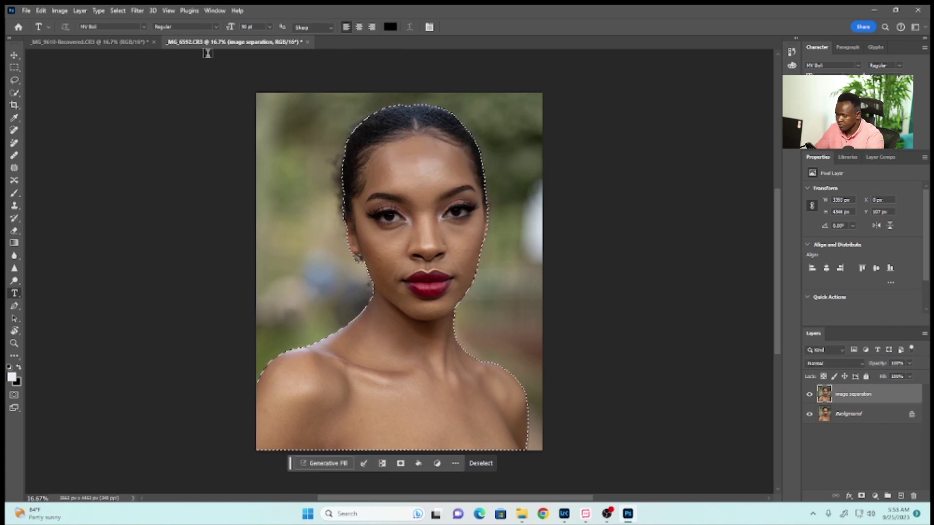
Smooth the edge of the subject selection, keeping the offered sample radius.
click(117, 11)
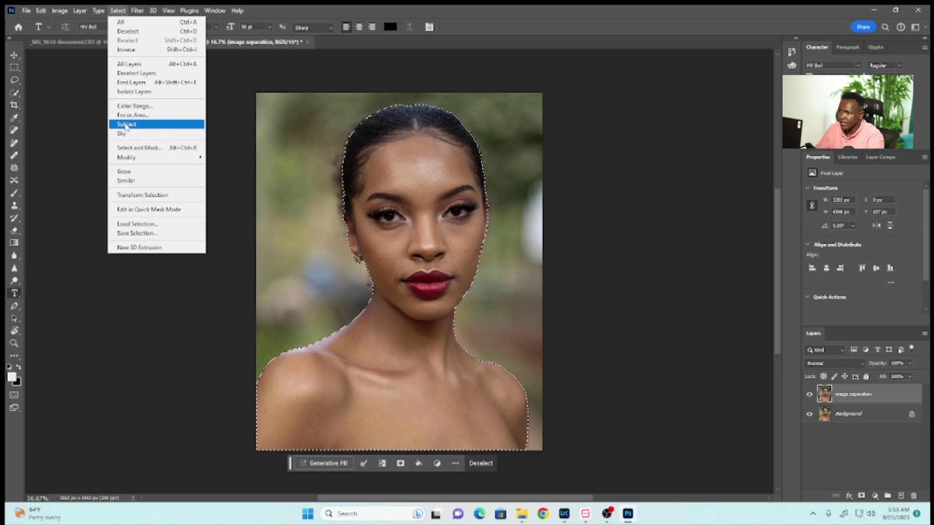
mouse_move(129, 157)
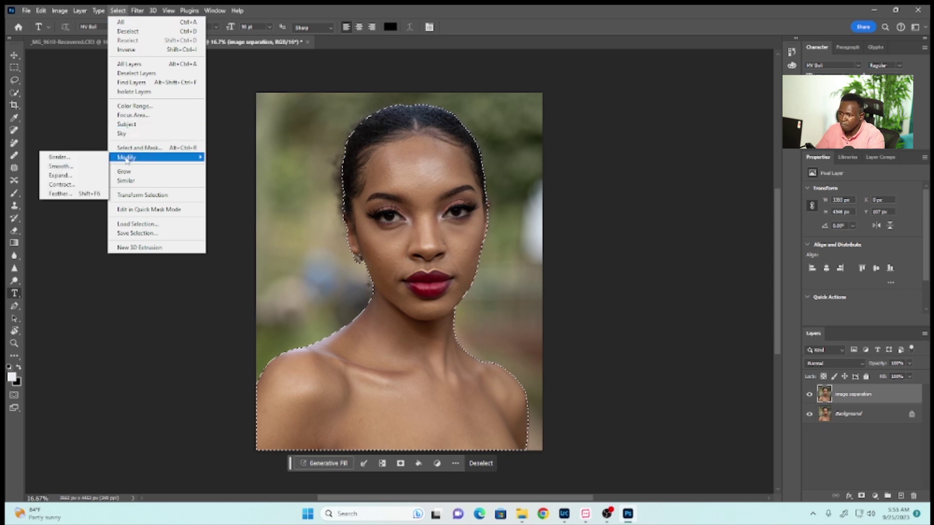
click(70, 167)
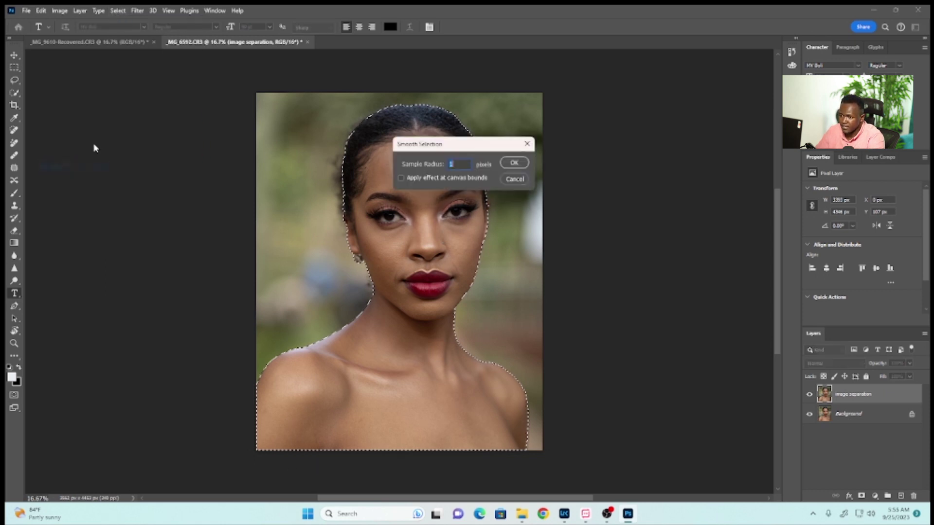
click(513, 162)
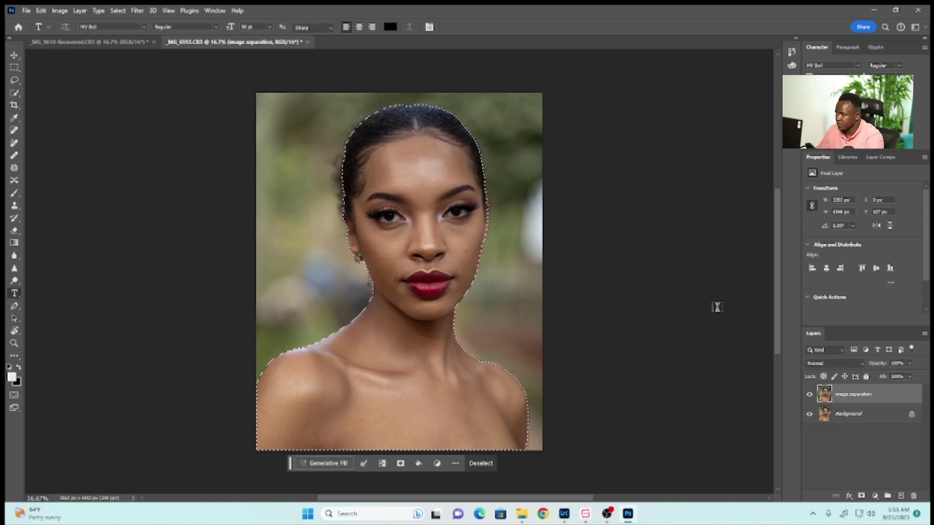
Copy the selected subject to a new layer and convert that layer to a smart object.
key(ctrl+j)
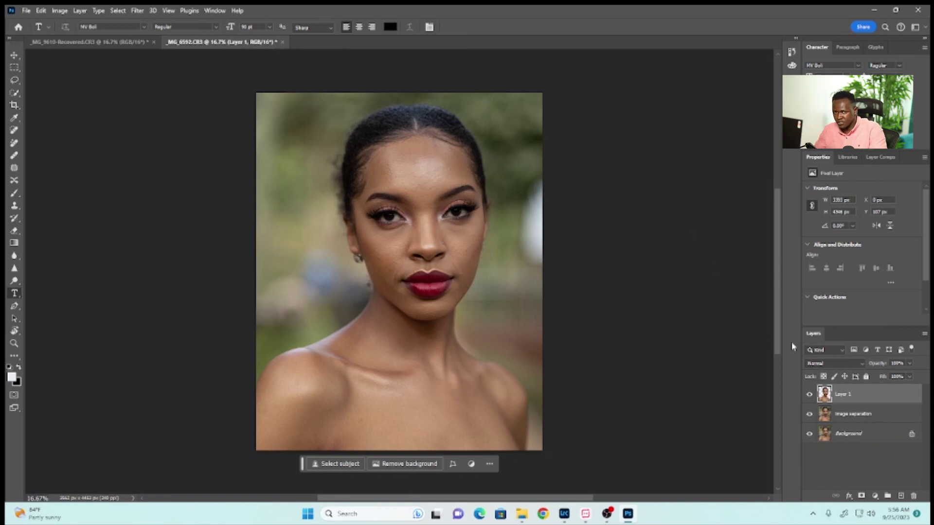
right_click(851, 402)
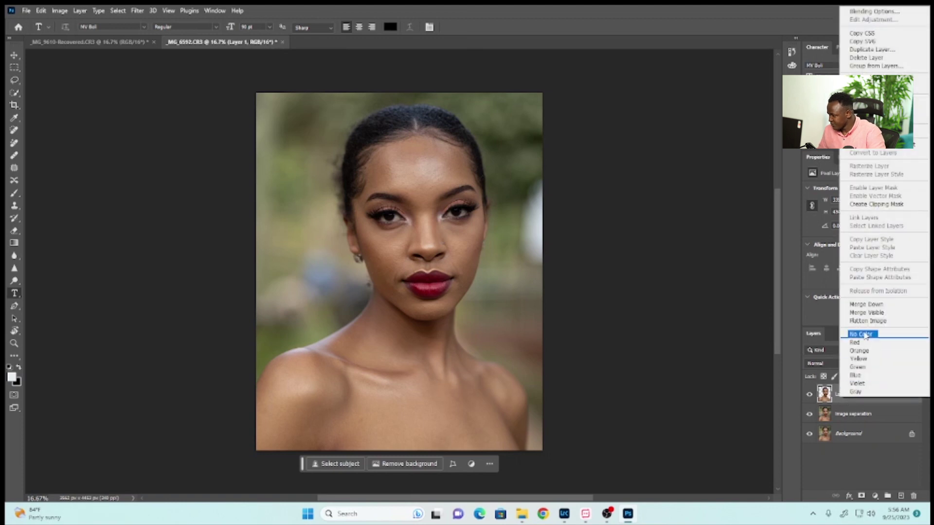
click(870, 145)
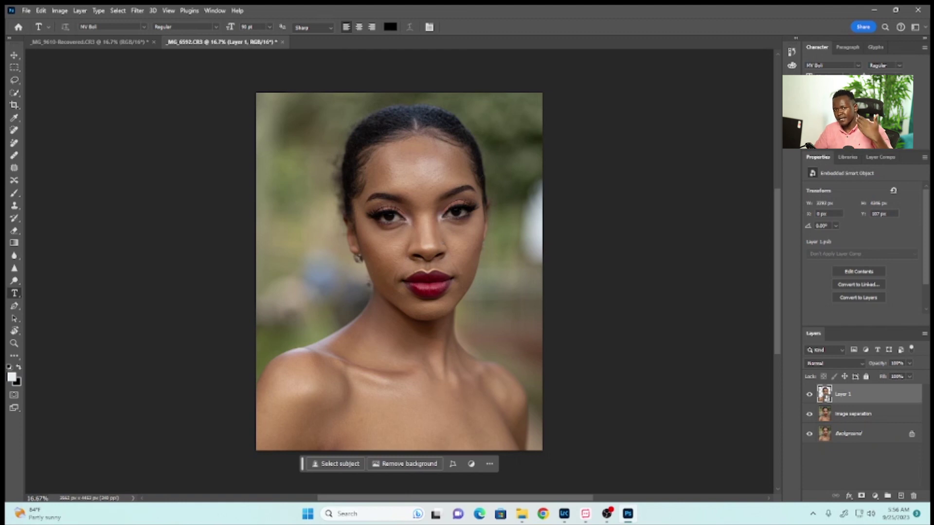
Adjust the subject layer in the Camera Raw Filter with Shadows +16, Exposure +0.20, Temperature +3 and Tint +6.
click(138, 11)
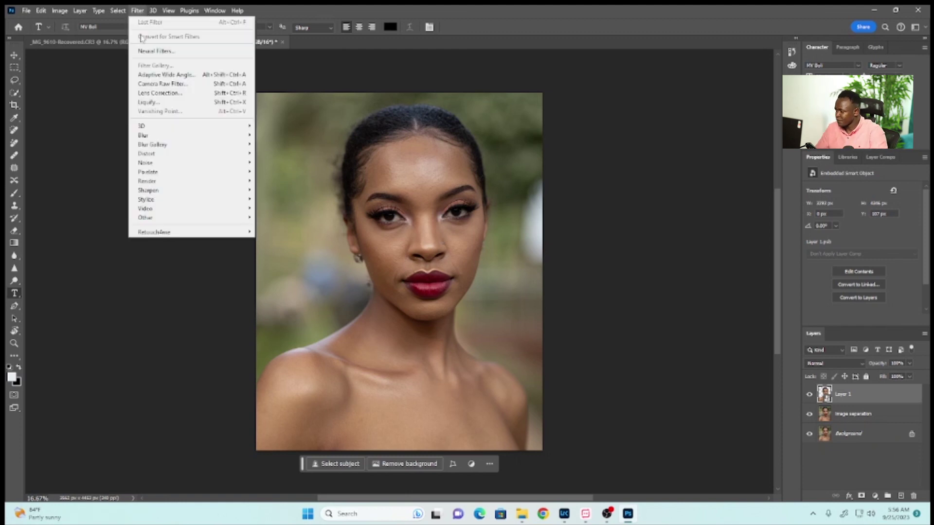
click(145, 91)
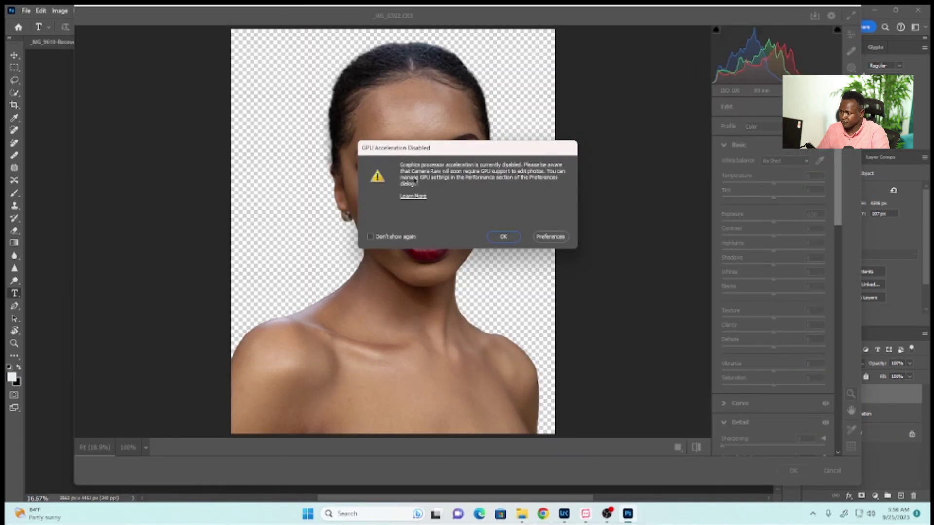
click(503, 237)
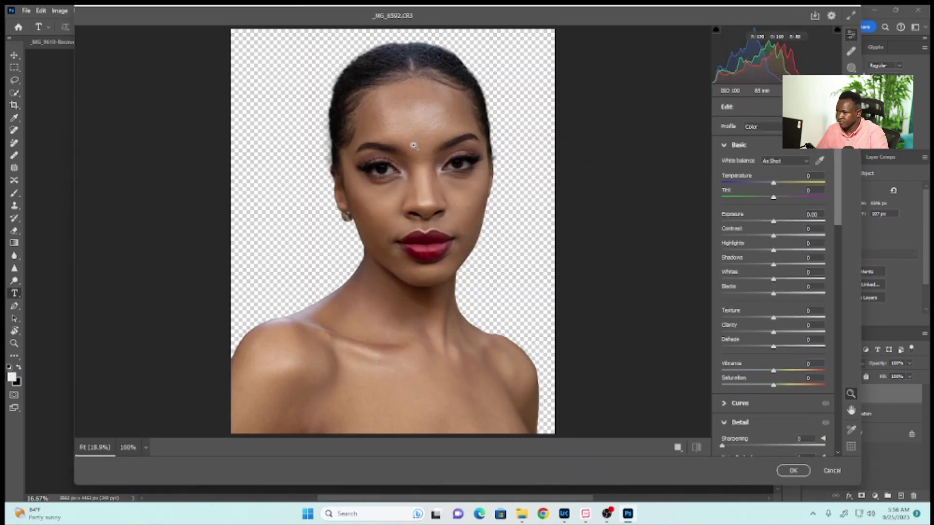
click(412, 152)
click(411, 153)
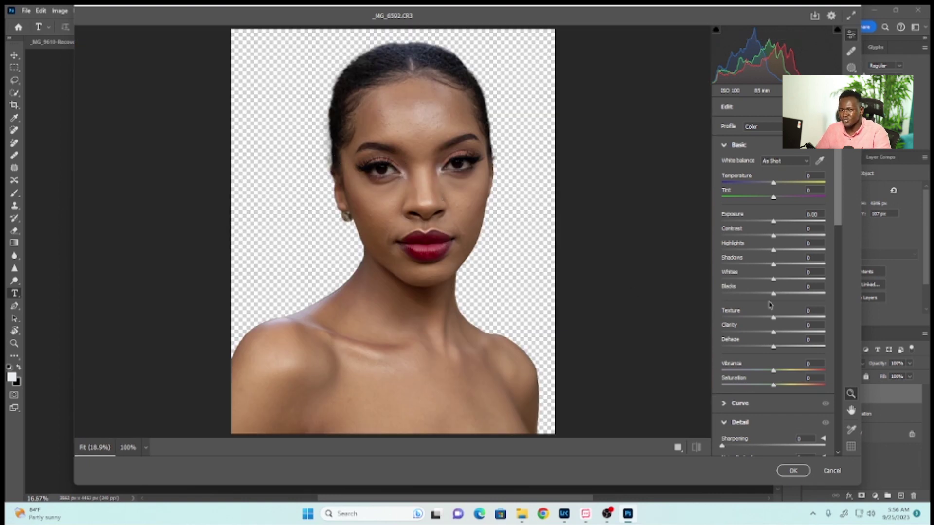
drag(772, 261, 781, 266)
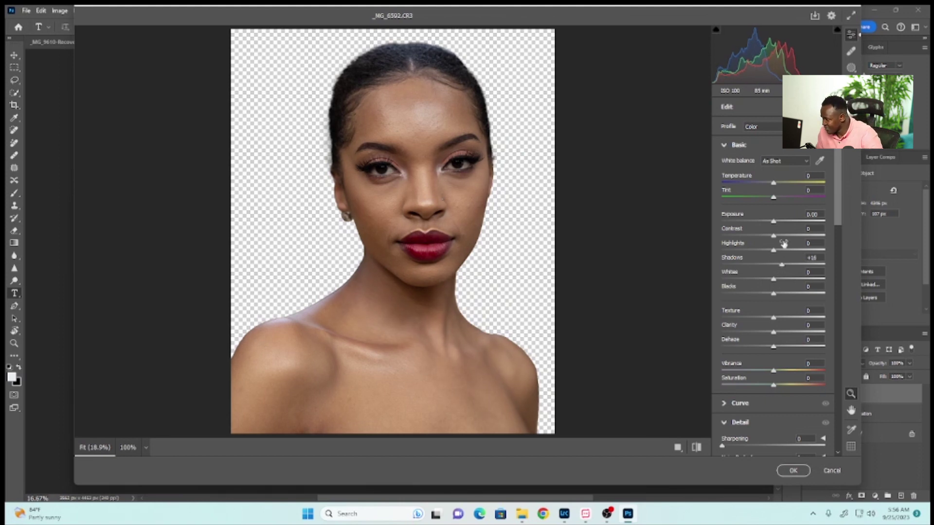
drag(773, 222, 776, 222)
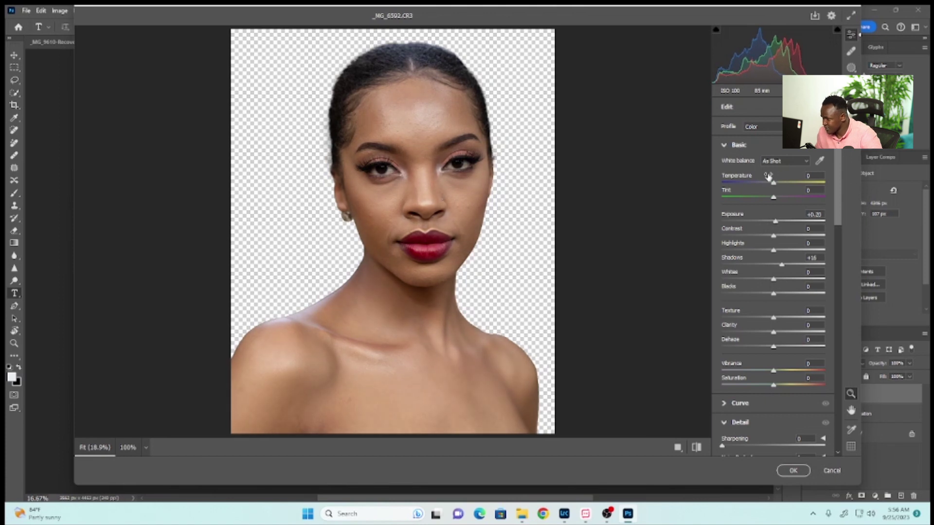
drag(773, 183, 776, 198)
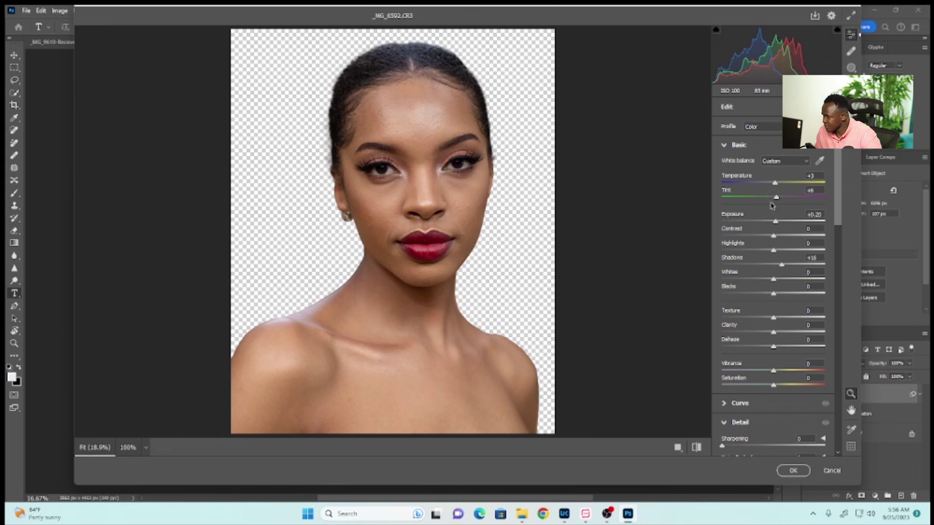
Examine the skin around the mouth, eyes, forehead and nose at close range, comparing it with the full portrait.
click(390, 235)
click(412, 223)
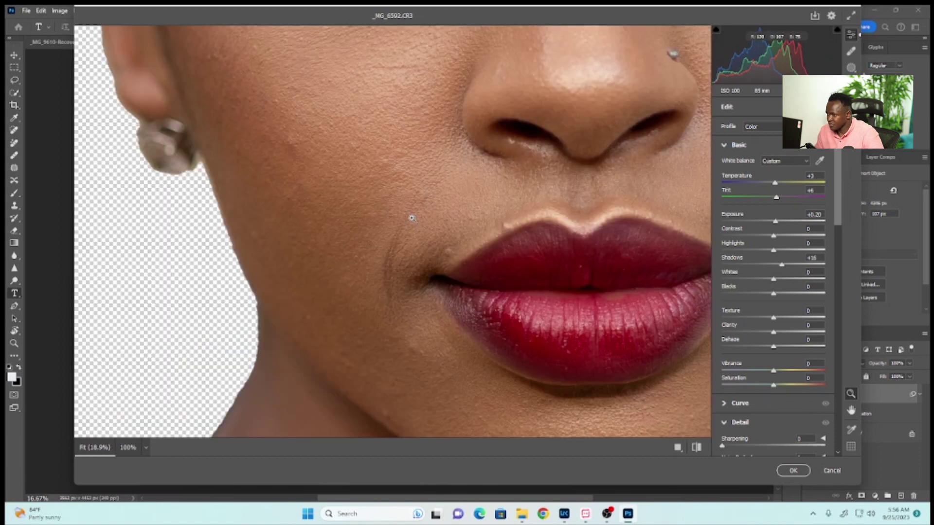
click(420, 152)
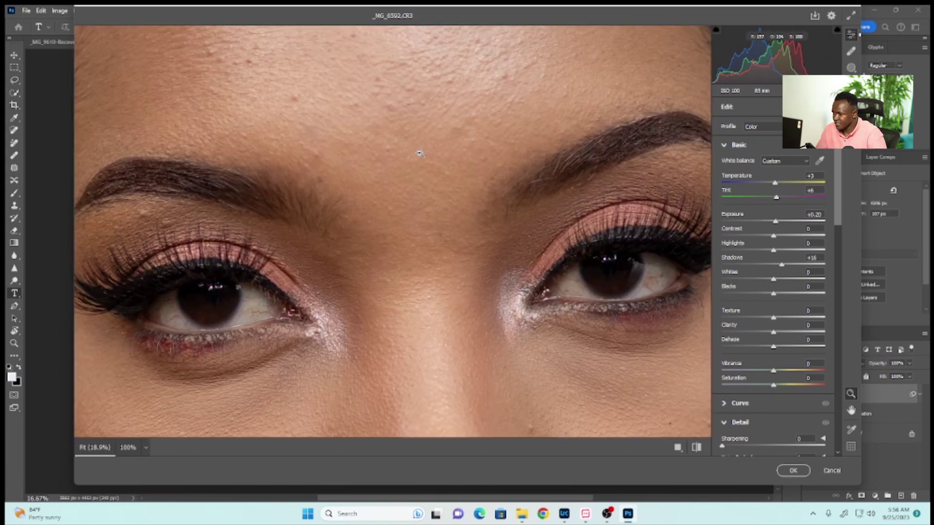
click(419, 193)
click(418, 209)
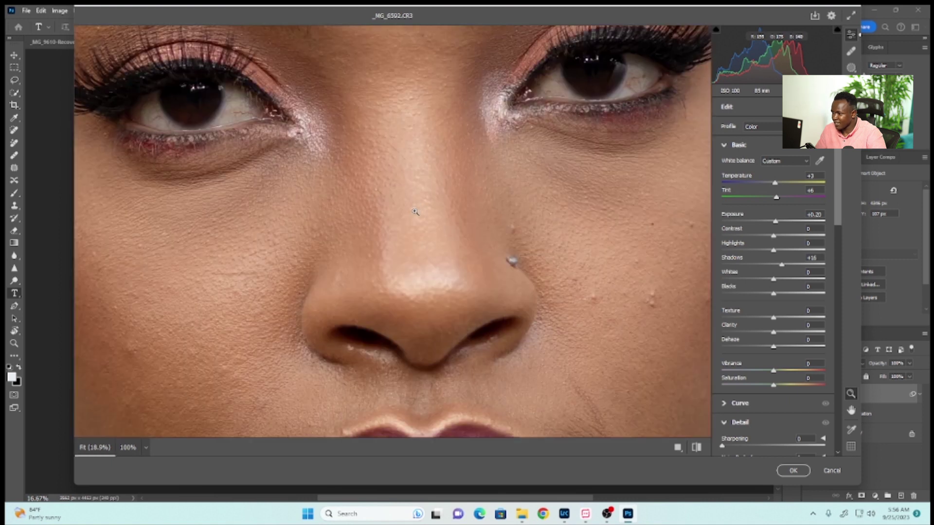
click(418, 210)
click(419, 190)
click(419, 189)
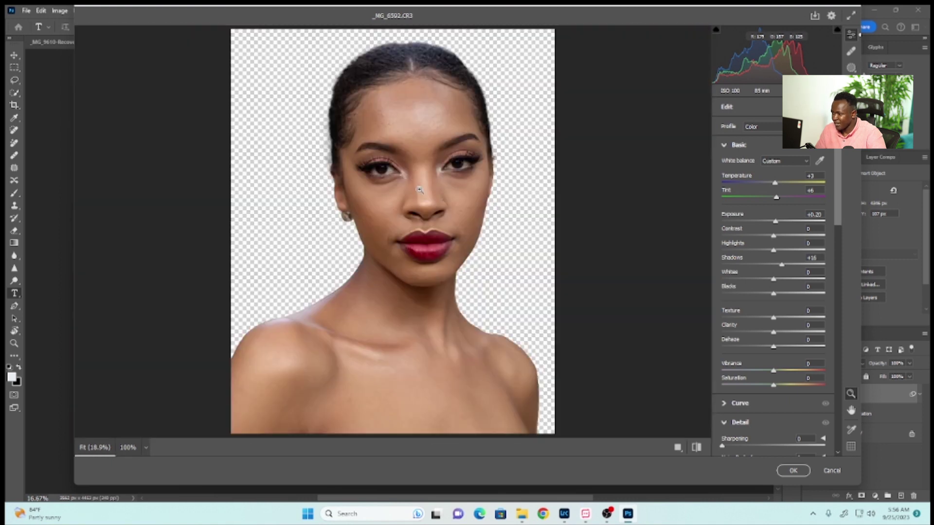
click(418, 190)
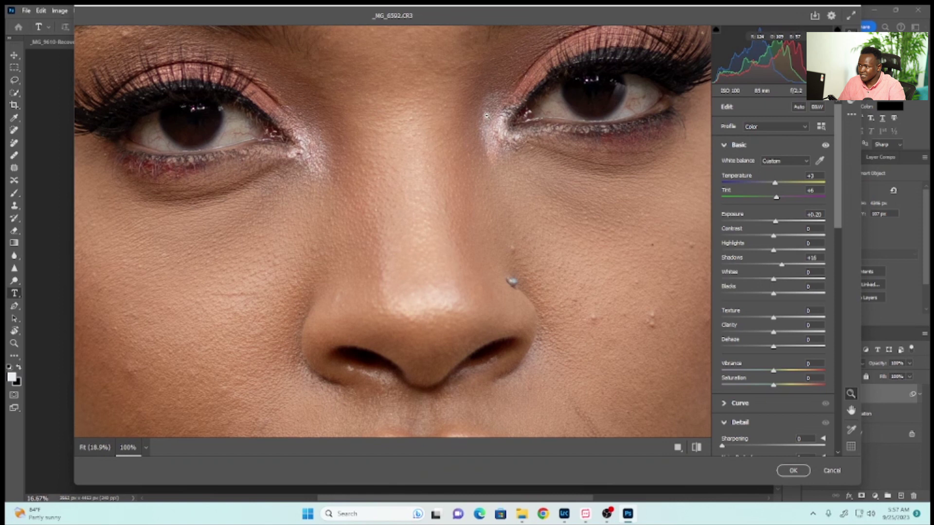
click(421, 204)
Apply the Camera Raw adjustments to the subject layer and compare the portrait with that layer hidden and shown.
click(793, 470)
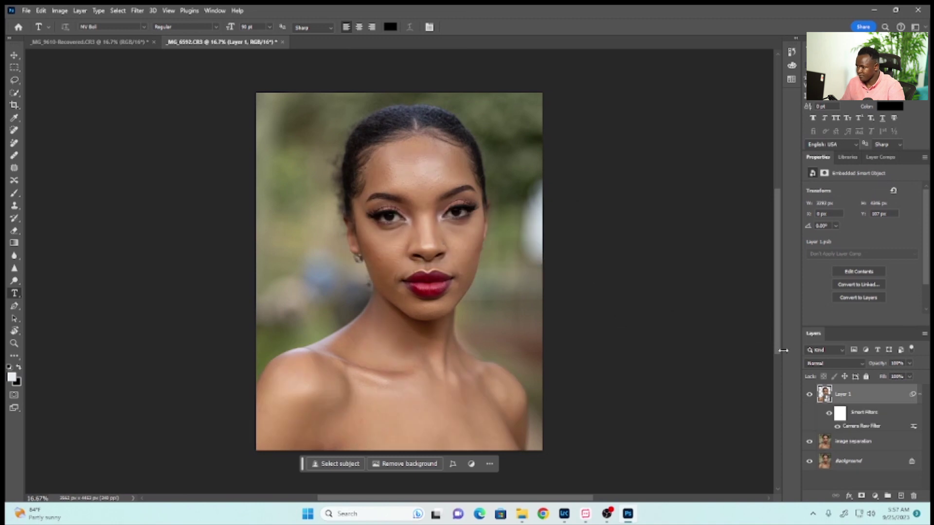
click(810, 397)
click(809, 397)
click(810, 397)
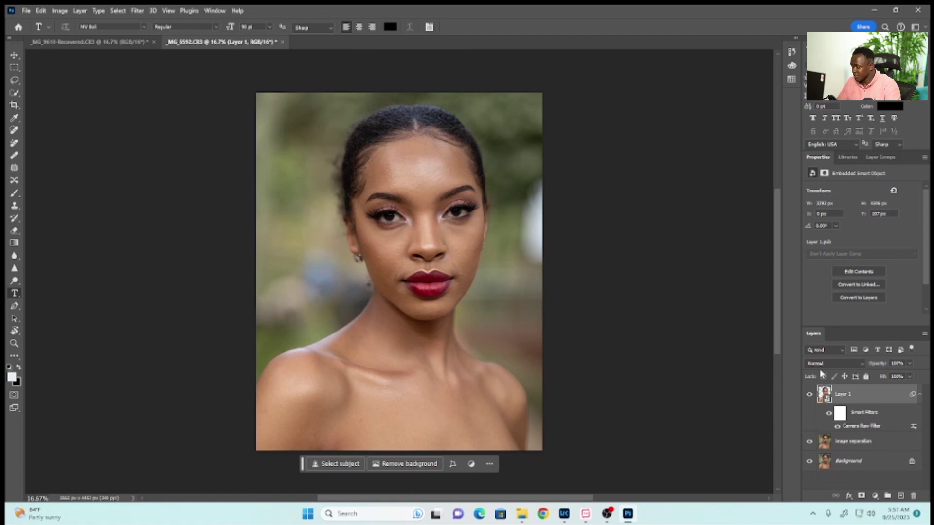
Stamp all visible layers into a new top layer and select the woman on it with Select Subject.
key(ctrl+shift+alt+e)
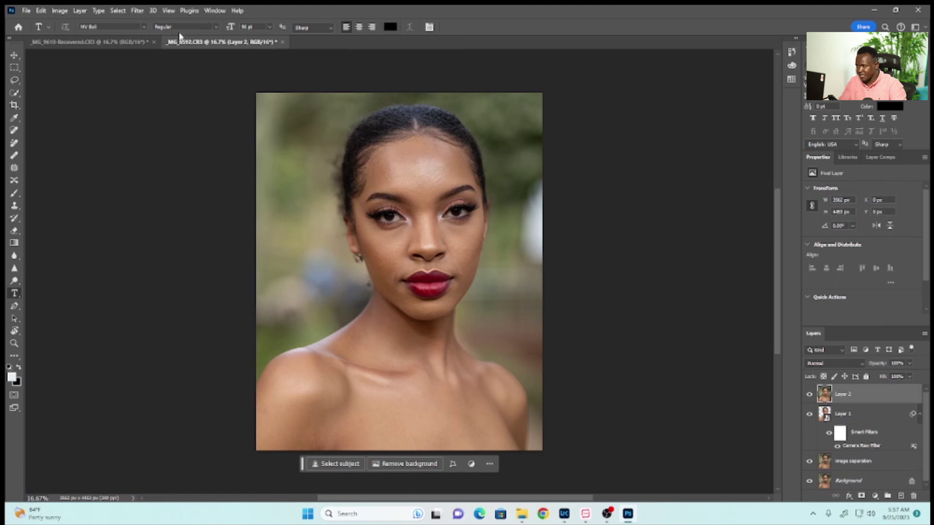
click(118, 10)
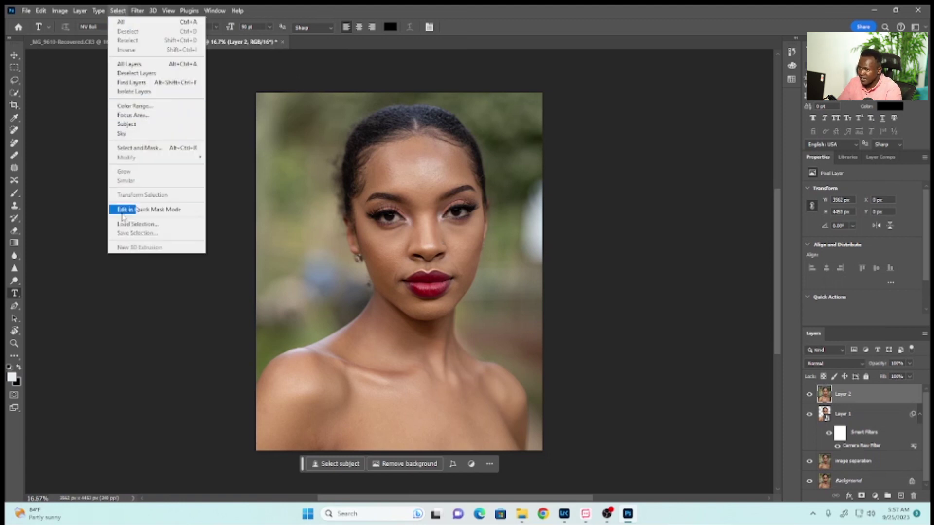
click(331, 468)
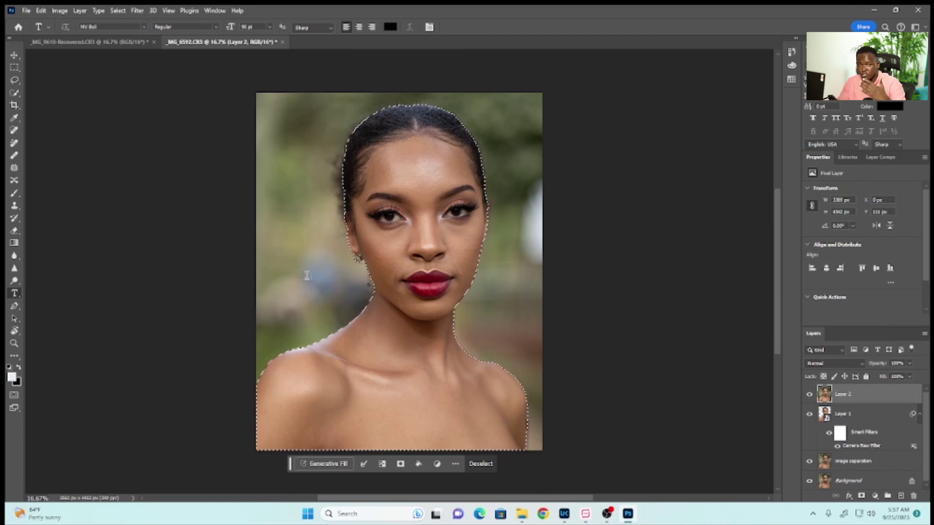
Invert the subject selection, copy the background to its own layer and convert that layer to a smart object.
key(ctrl+shift+i)
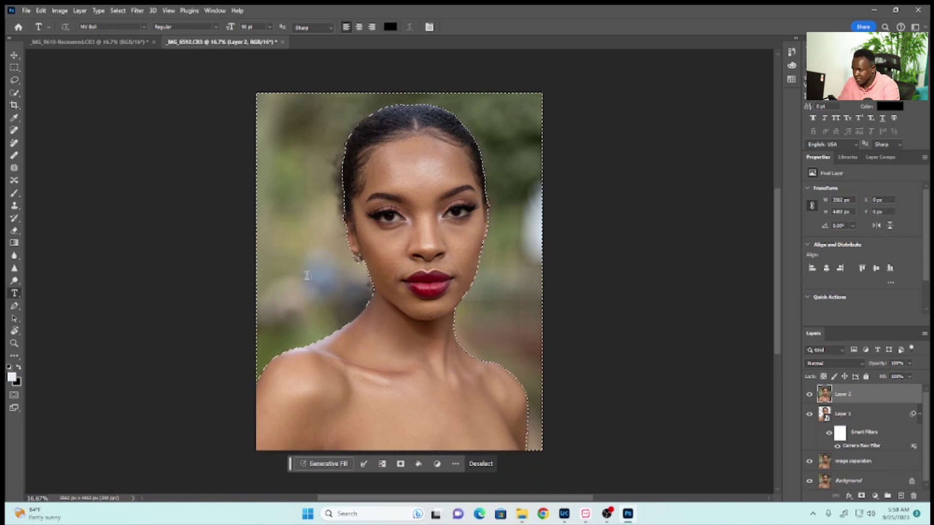
key(ctrl+j)
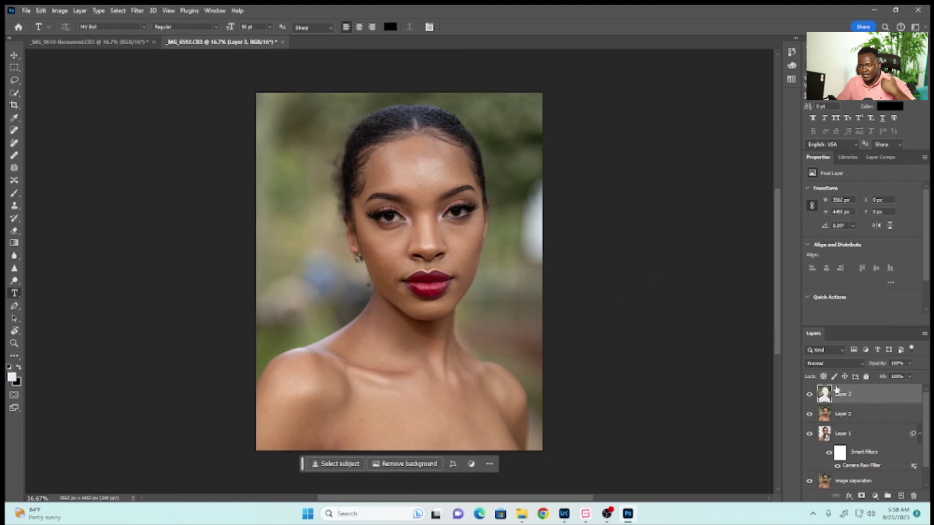
right_click(849, 400)
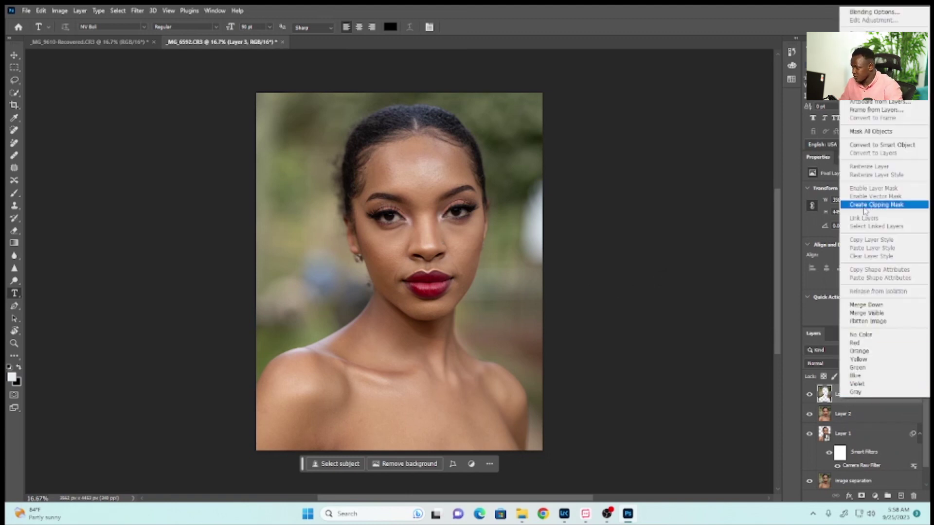
click(871, 145)
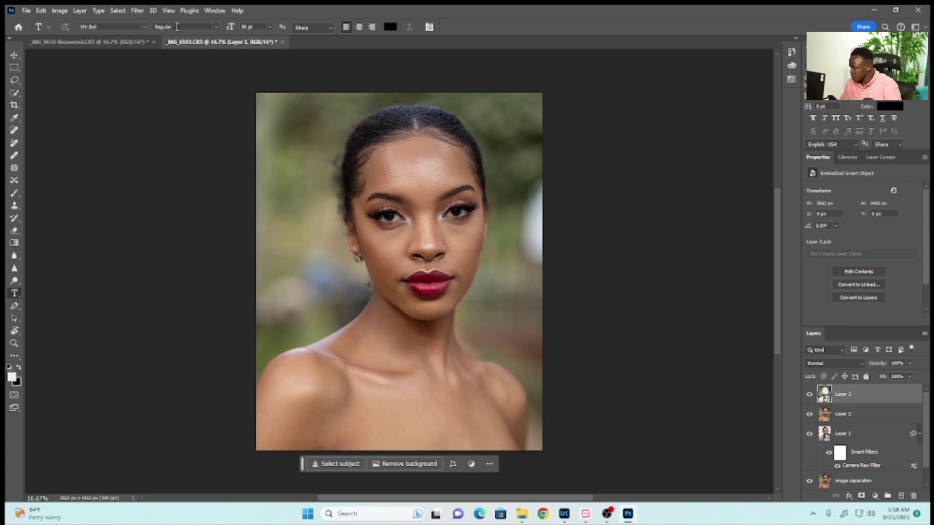
Apply the Camera Raw Filter to the background layer with Contrast -11, Clarity -15, Texture -7, Exposure -0.65, Temperature -7 and Tint -11.
click(138, 11)
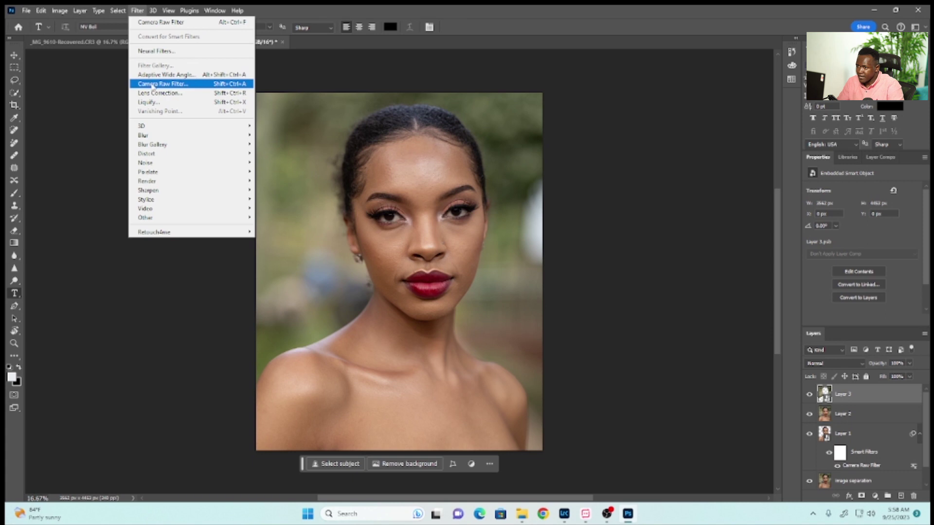
click(151, 84)
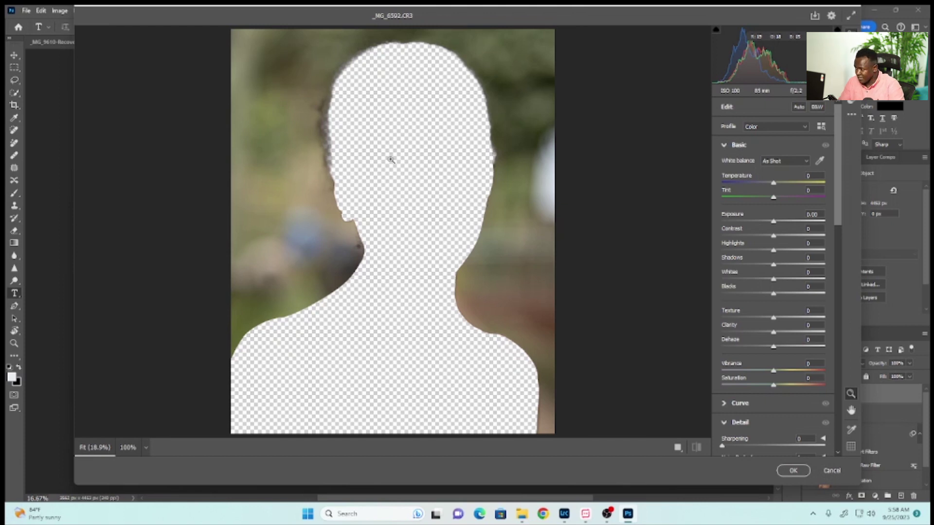
drag(773, 237, 767, 237)
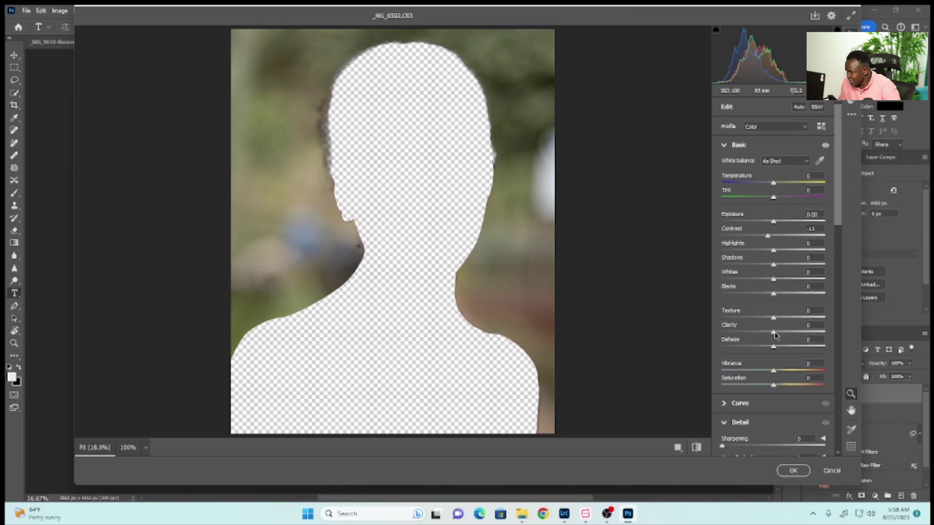
drag(774, 334, 767, 334)
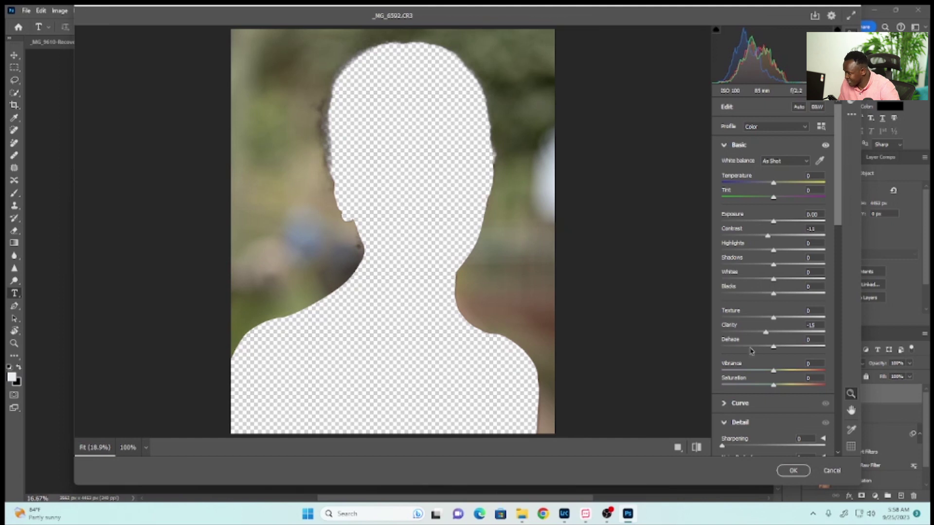
drag(773, 319, 770, 318)
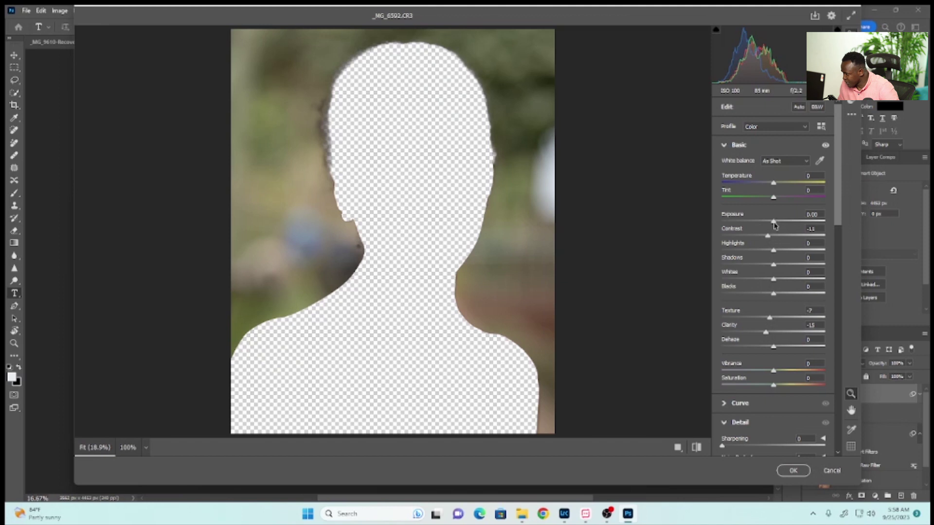
drag(773, 223, 773, 185)
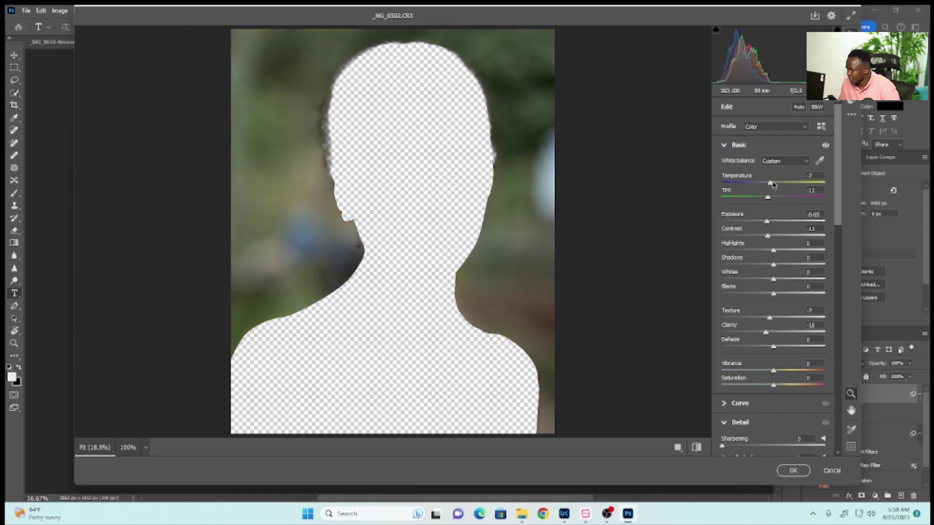
click(793, 470)
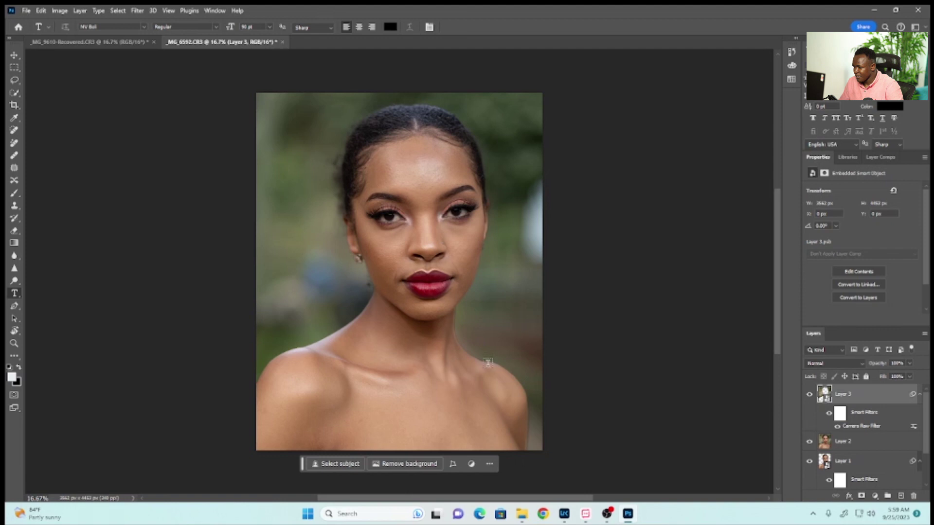
Compare the portrait before and after the background adjustment by toggling the visibility of the filtered background layer.
click(809, 396)
click(809, 397)
click(809, 397)
click(809, 397)
click(808, 396)
click(809, 396)
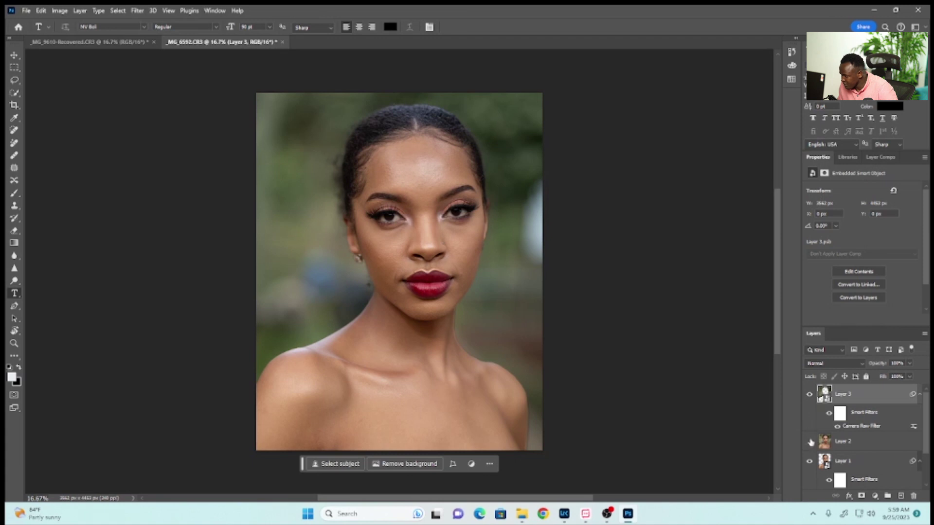
click(809, 394)
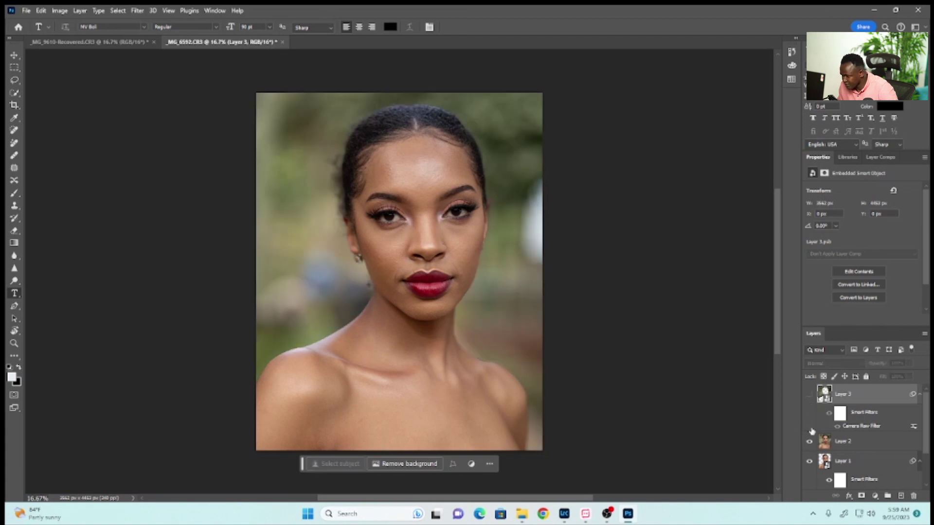
click(809, 395)
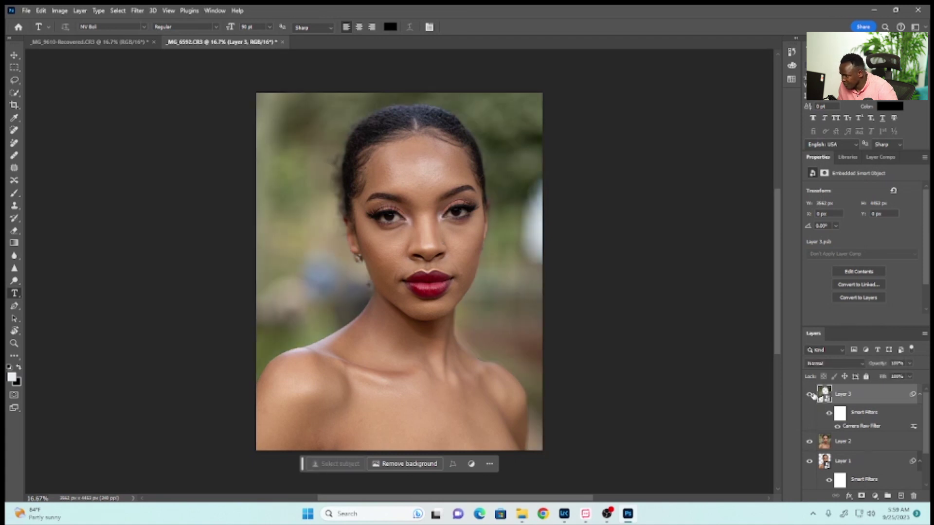
Try the background layer at about 15% opacity, restore it to 100% and compare the image with that layer hidden.
drag(908, 363, 871, 381)
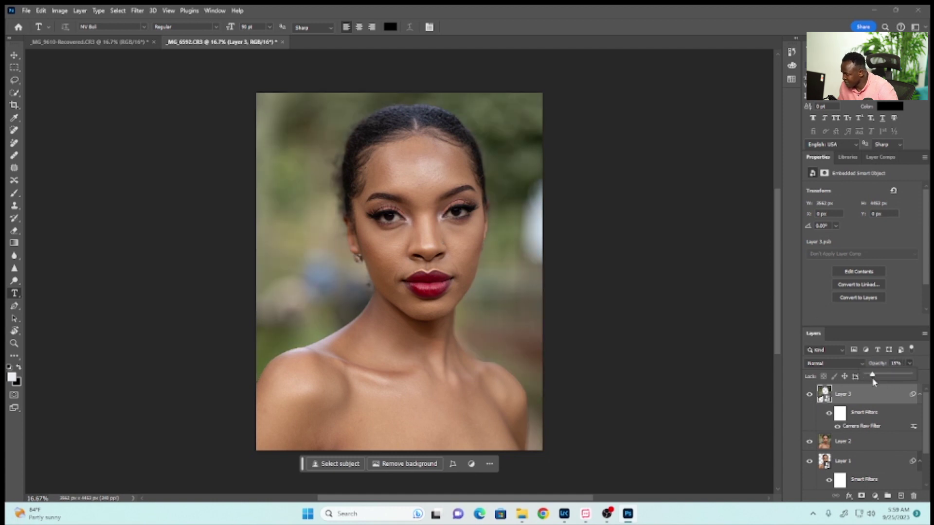
drag(875, 382, 925, 375)
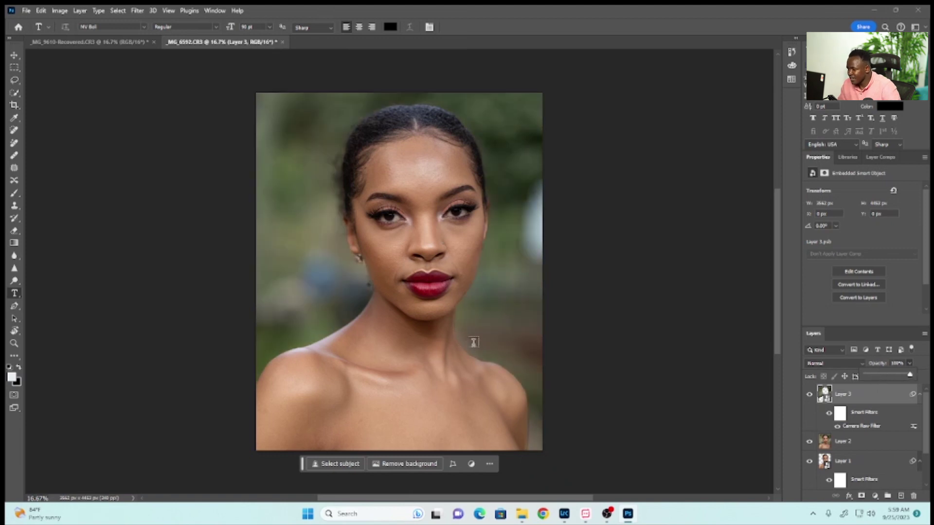
click(809, 394)
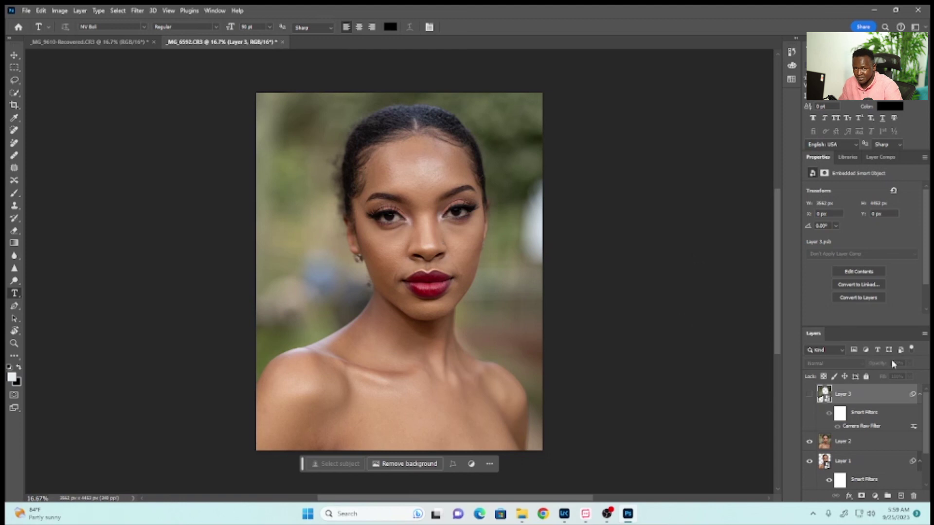
click(810, 394)
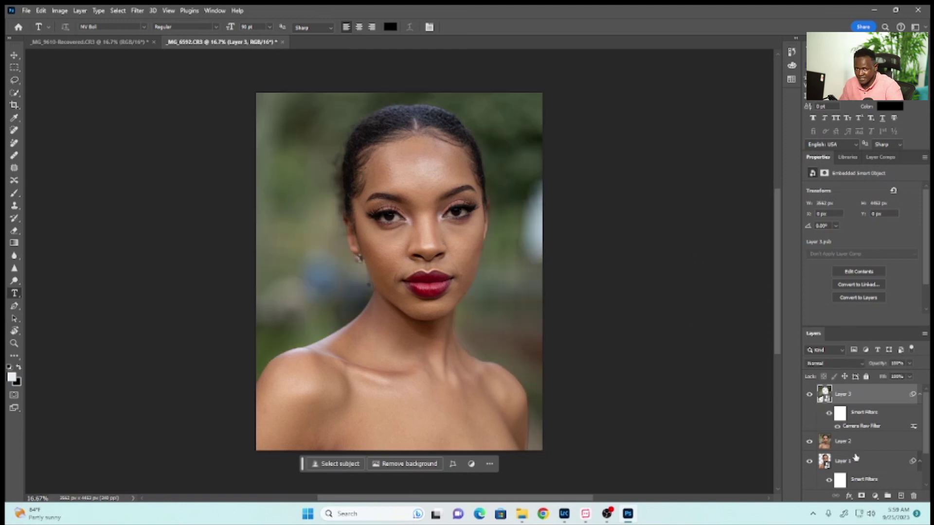
Add a layer mask to Layer 3 and brush black at 100% flow along the subject's neck and shoulder edge.
click(860, 496)
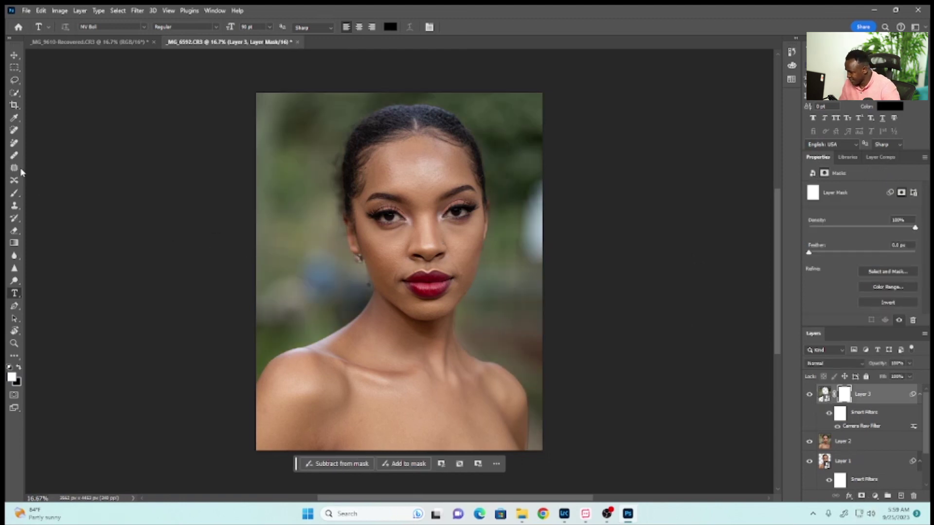
click(16, 196)
click(292, 28)
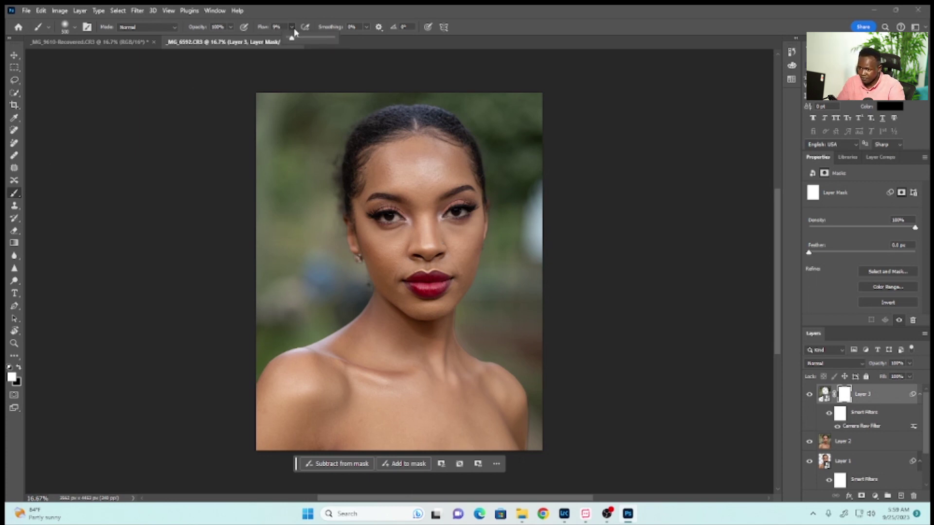
drag(292, 42, 351, 41)
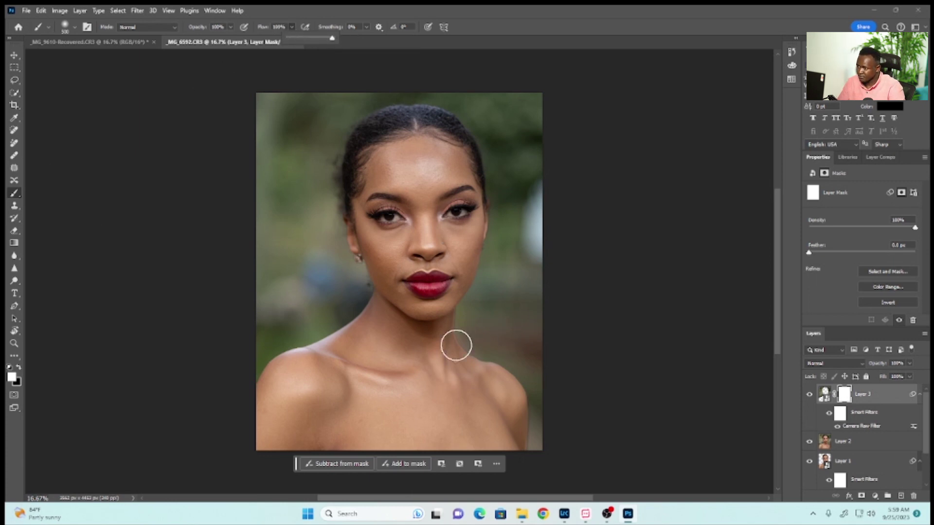
key(x)
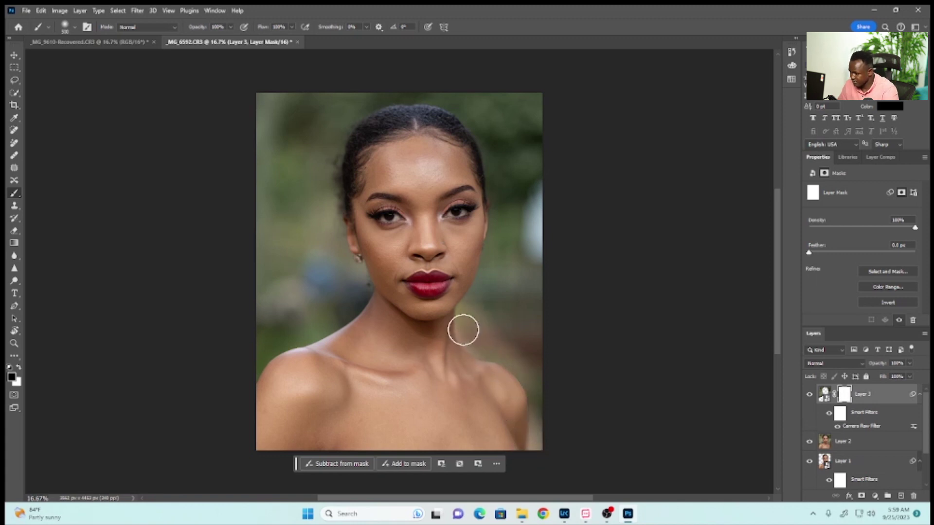
mouse_move(399, 311)
mouse_down()
mouse_move(433, 330)
mouse_move(451, 323)
mouse_move(506, 372)
mouse_move(519, 422)
mouse_up()
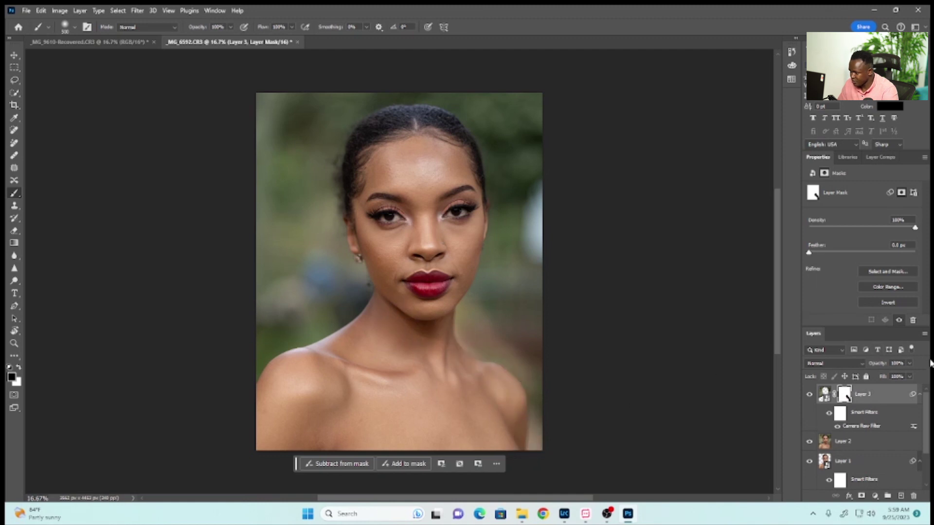
Lower the opacity of Layer 3 to about 38% and compare the portrait with that layer hidden and shown.
click(909, 364)
drag(911, 374, 891, 377)
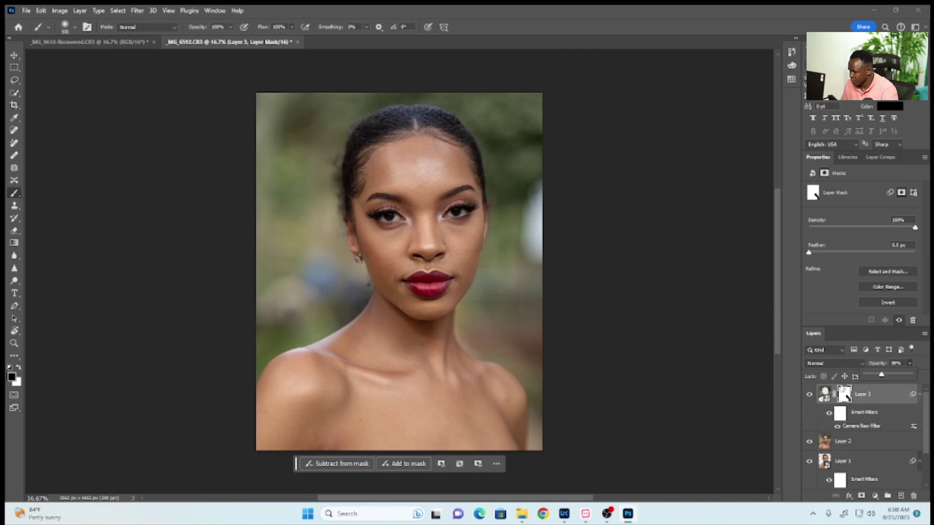
click(808, 395)
click(809, 395)
click(808, 395)
click(808, 394)
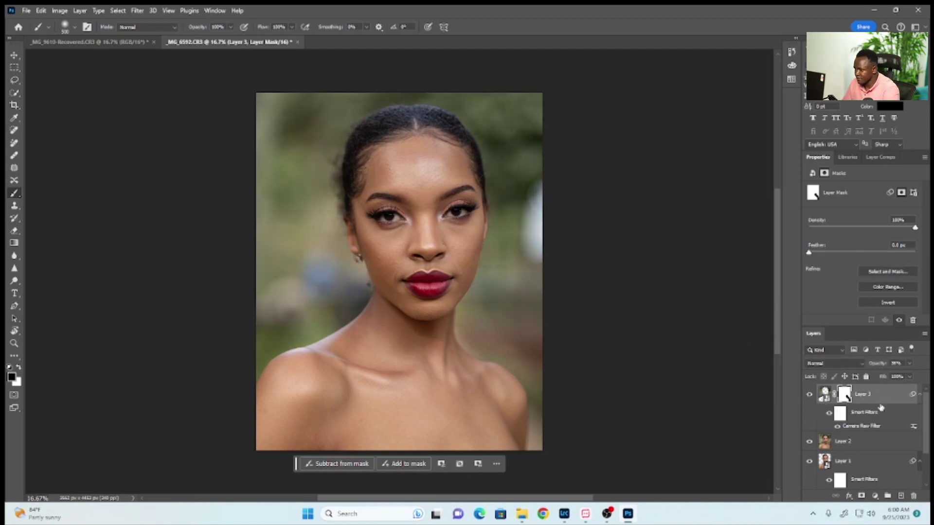
Stamp all visible layers into a new merged layer at the top of the stack.
scroll(892, 423, down, 2)
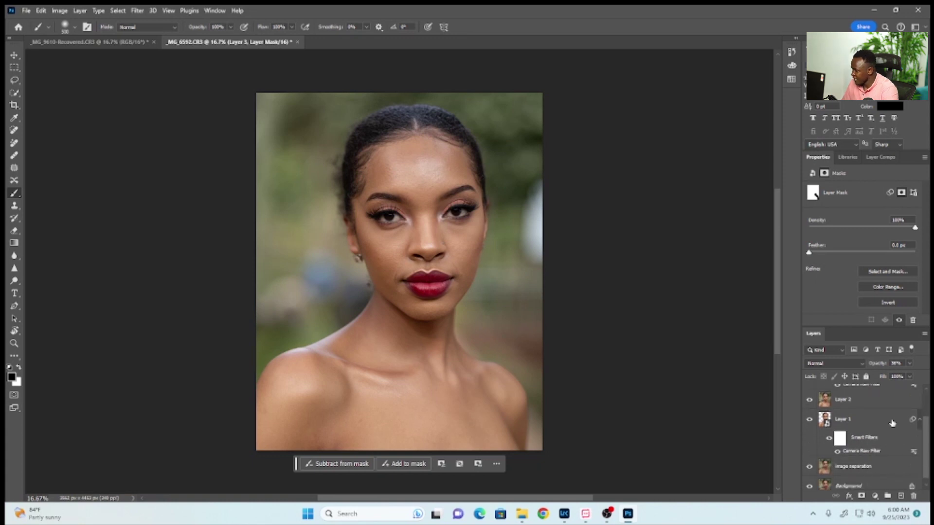
key(ctrl+alt+shift+e)
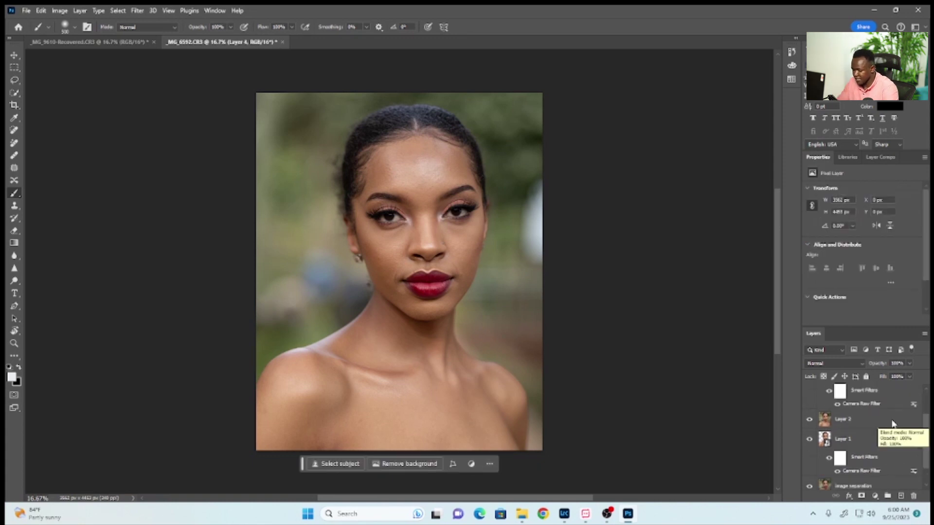
scroll(894, 423, up, 3)
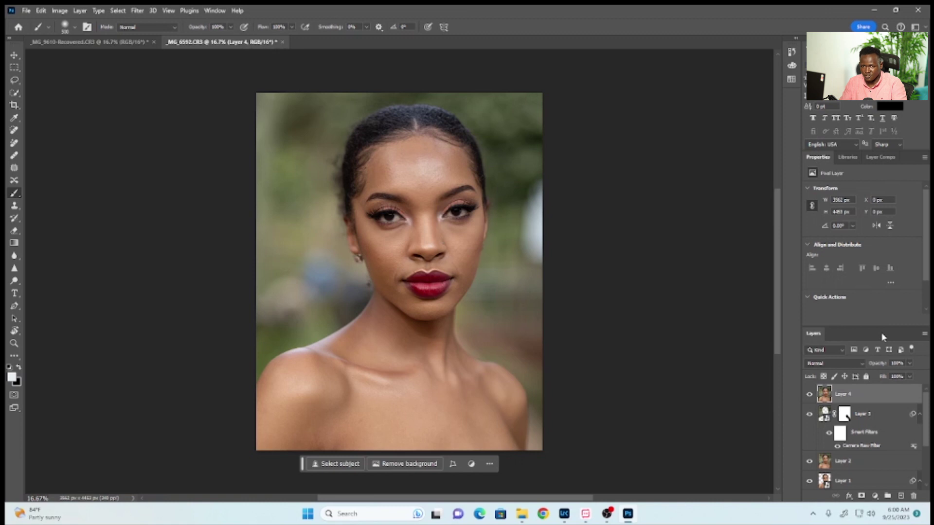
Duplicate the merged layer and rename the copy "blemish removal".
key(ctrl+plus)
key(ctrl+plus)
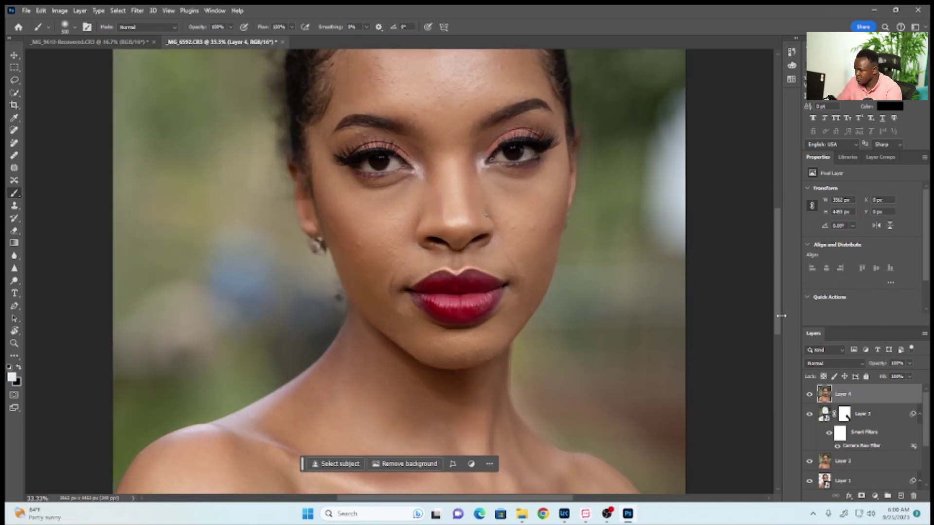
scroll(777, 314, up, 3)
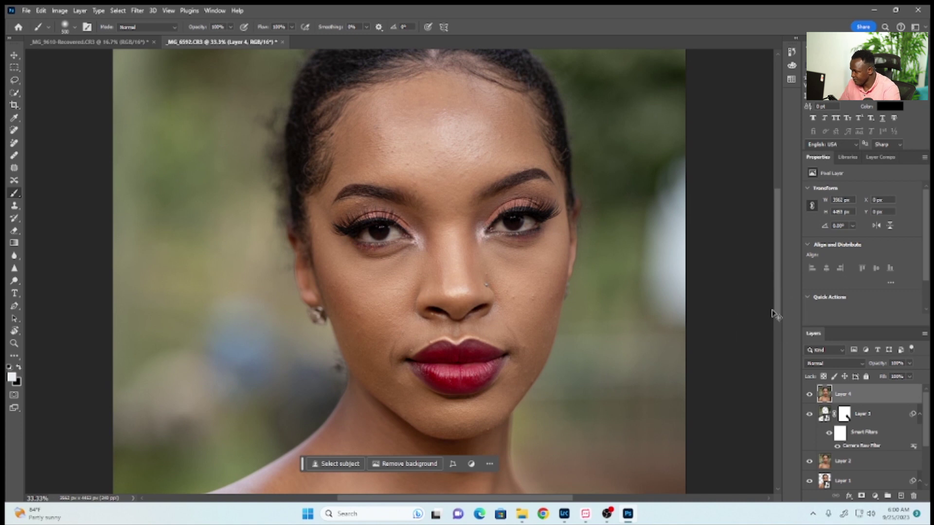
key(ctrl+j)
double_click(844, 394)
key(BackSpace)
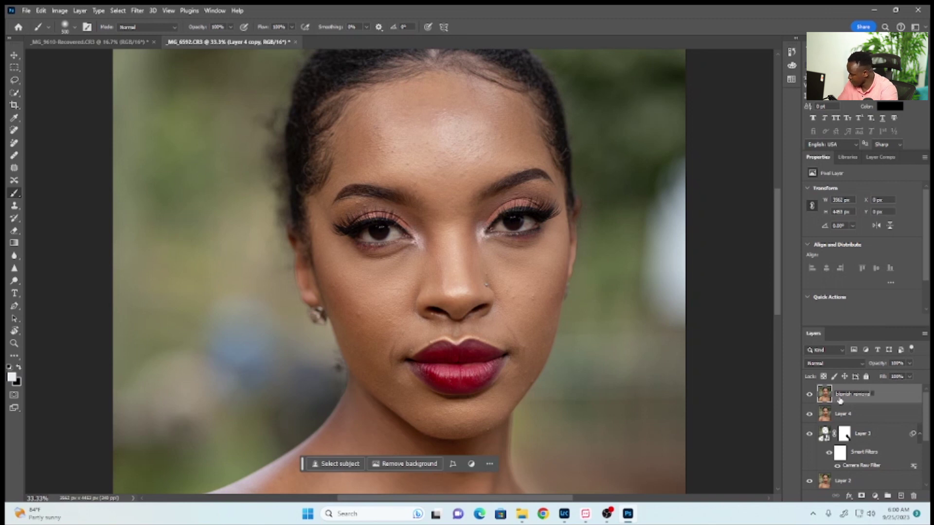
key(Return)
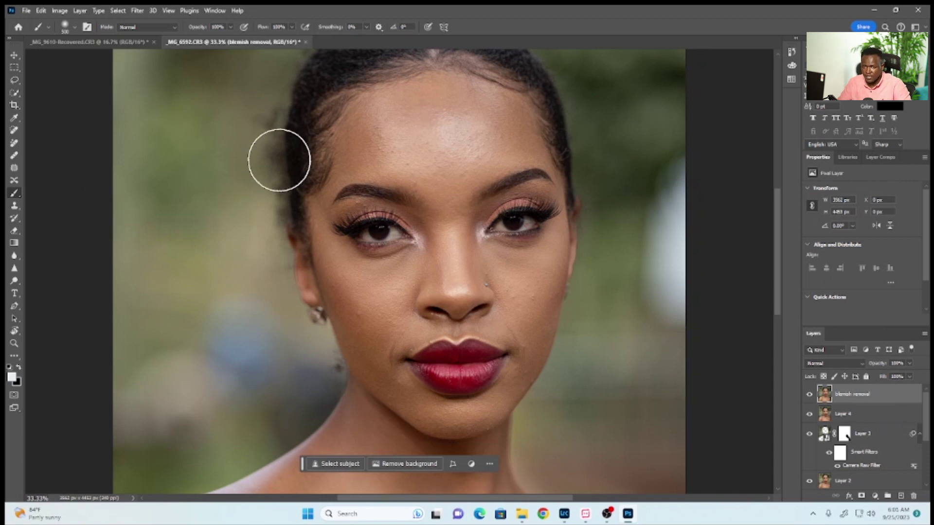
Apply the Retouch4me Heal filter with Sensitivity 100 to the blemish removal layer.
click(138, 10)
click(97, 246)
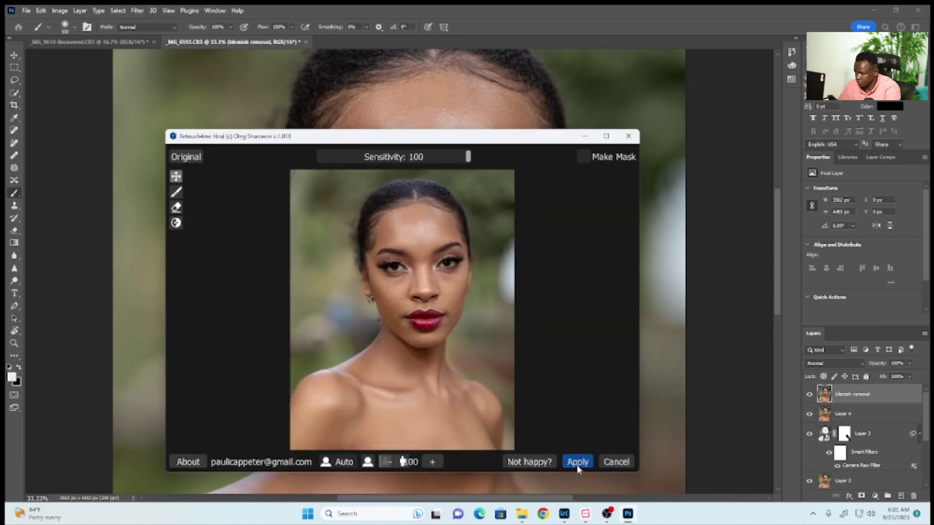
click(577, 462)
Duplicate the blemish removal layer and apply the Retouch4me Dodge Burn filter to the copy with Warmth 0 and Blend 100.
key(ctrl+j)
click(137, 10)
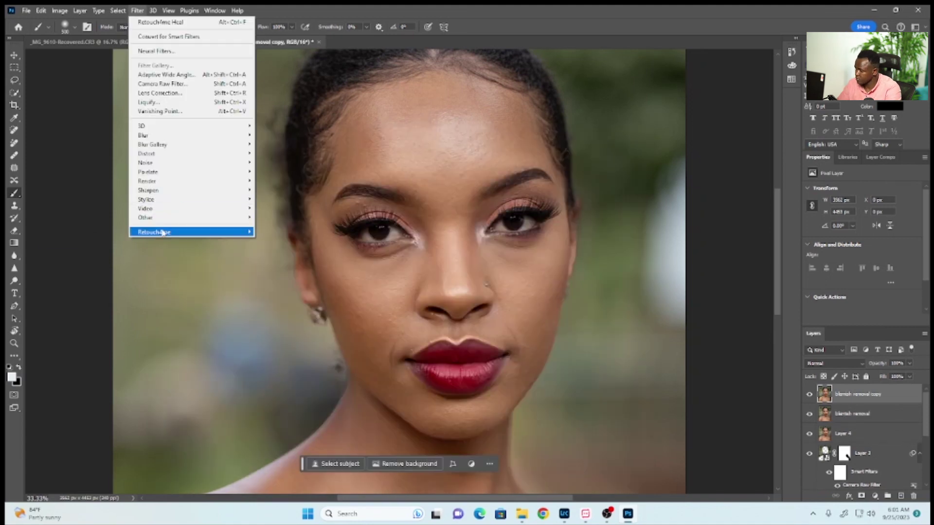
click(92, 233)
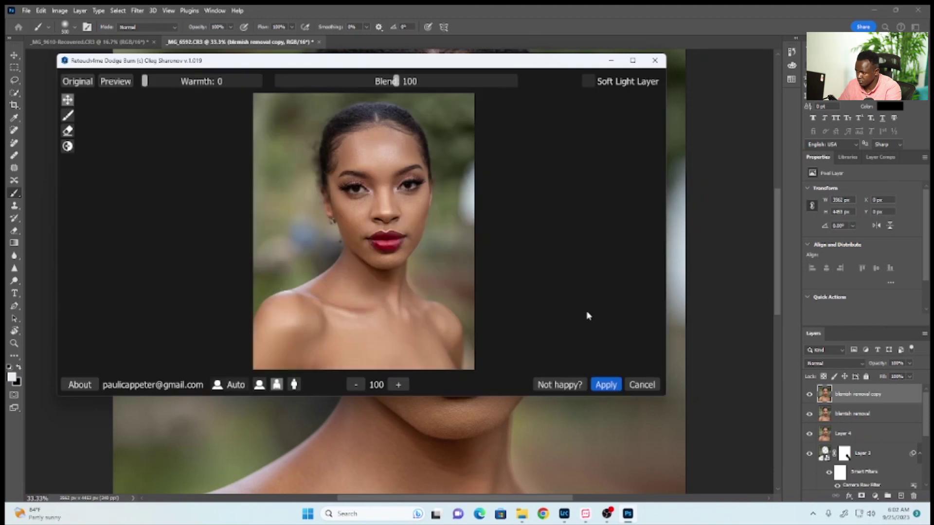
click(605, 385)
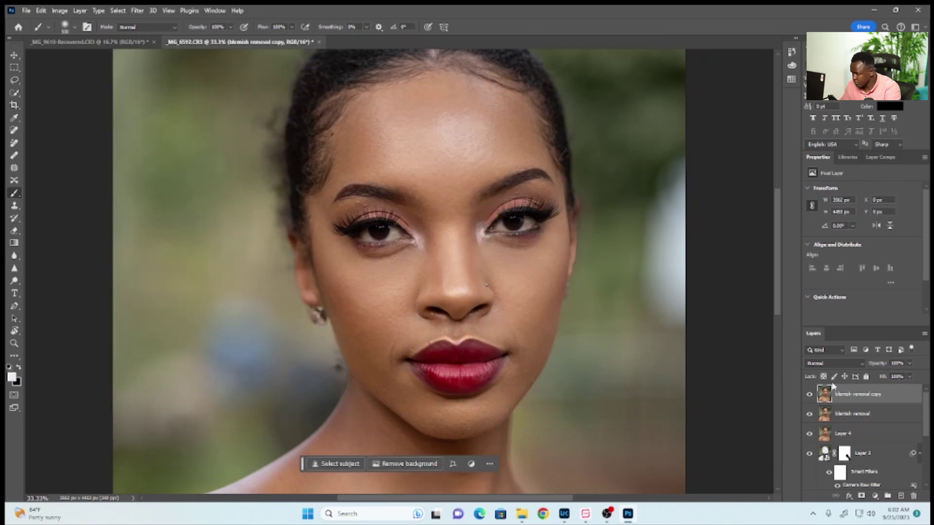
scroll(823, 404, down, 2)
scroll(823, 404, up, 1)
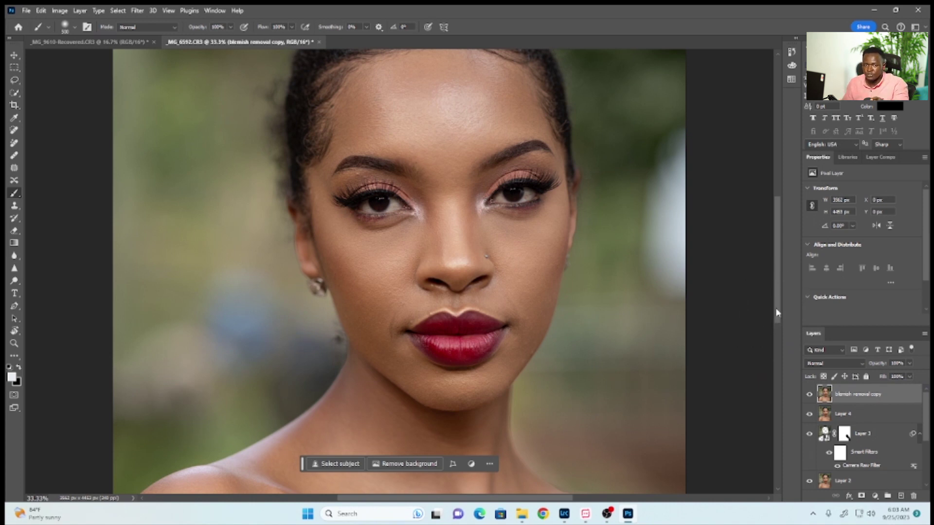
Duplicate the blemish removal copy layer twice, naming the upper duplicate "texture" and the lower one "color".
key(ctrl+j)
key(ctrl+j)
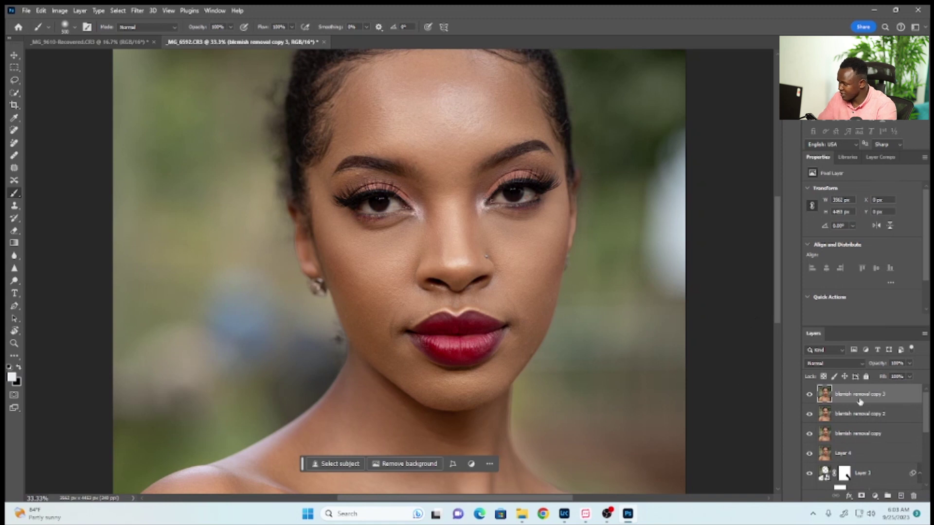
double_click(854, 397)
text(textur)
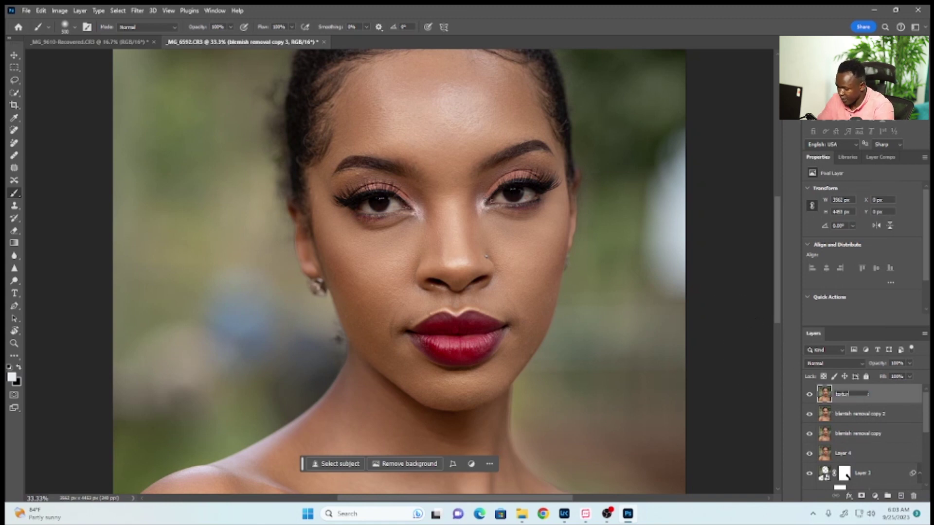
text(e)
key(Return)
double_click(858, 414)
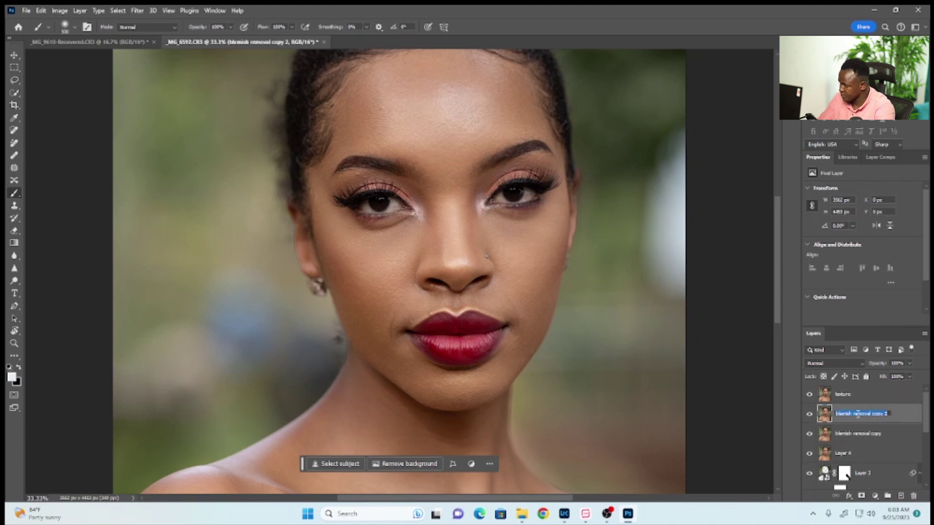
text(color)
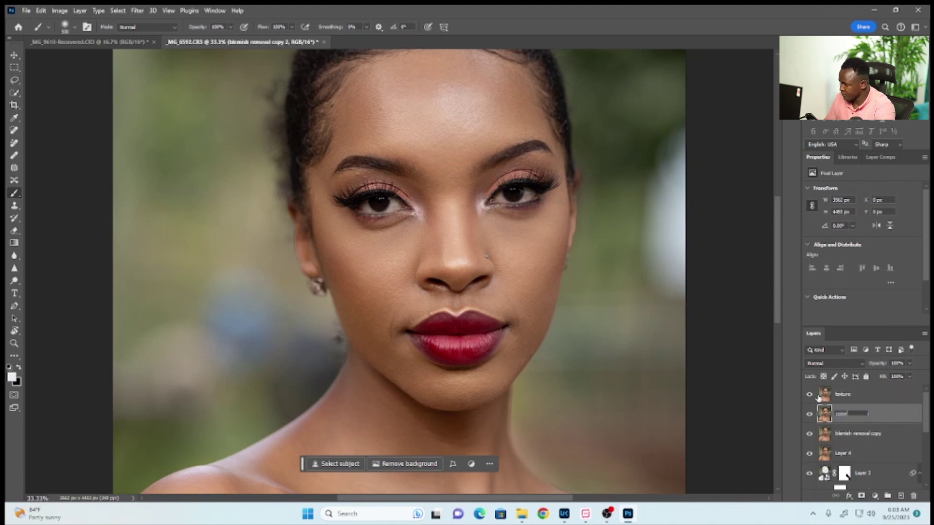
click(856, 396)
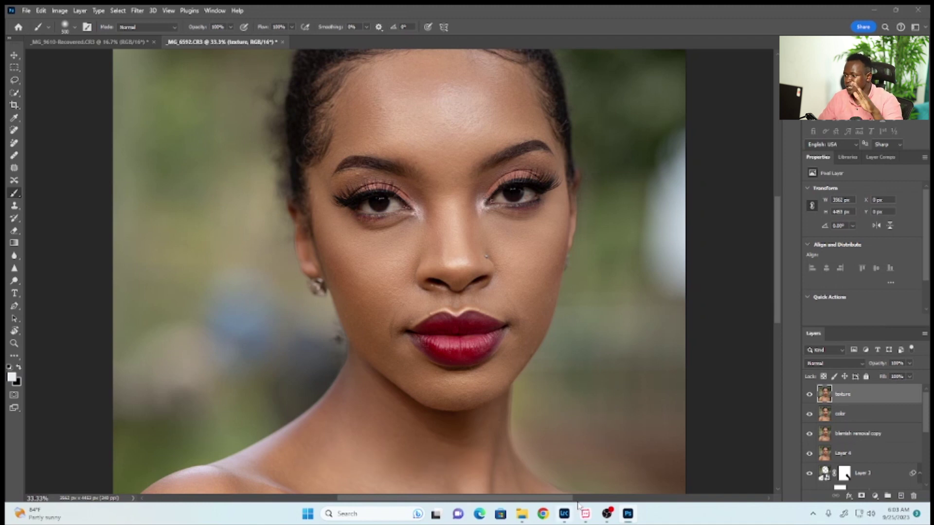
Switch to Lightroom Classic to view the portrait there, and return to the face in Photoshop.
click(563, 513)
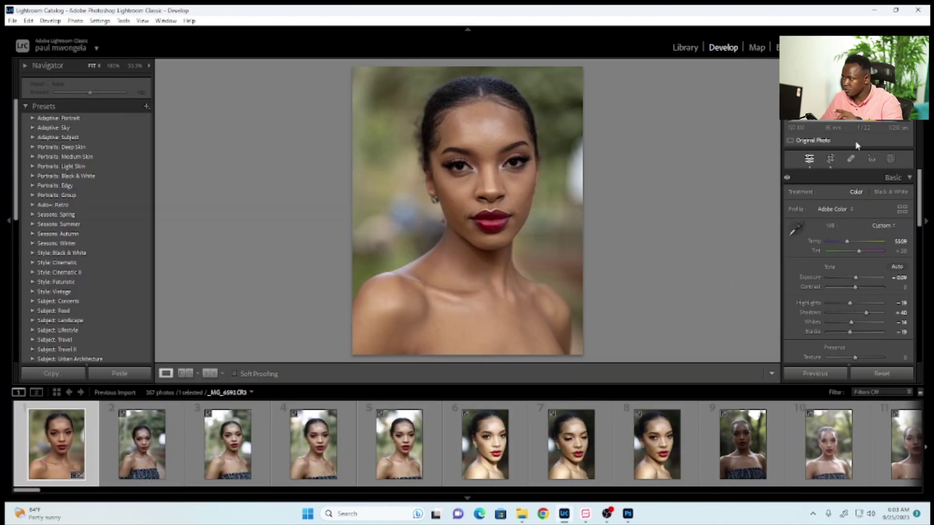
click(628, 513)
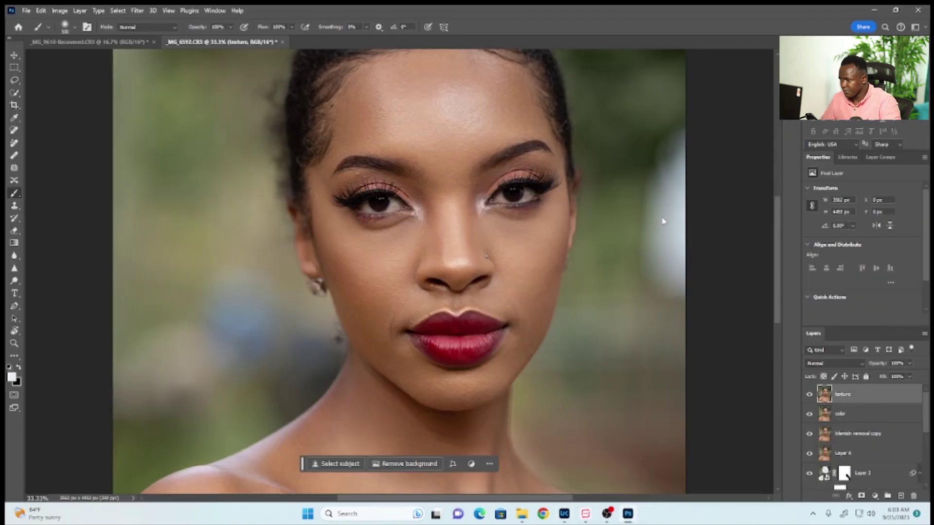
mouse_move(779, 254)
mouse_down()
mouse_move(779, 306)
mouse_move(777, 246)
mouse_up()
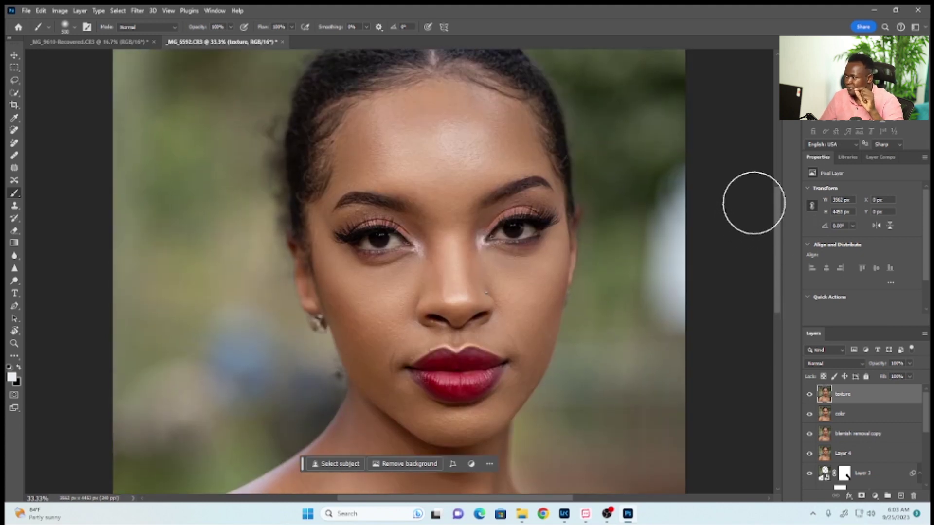
Load a different workspace layout, closing its Adjustments and Libraries group and giving the Navigator more room above the layers.
click(214, 10)
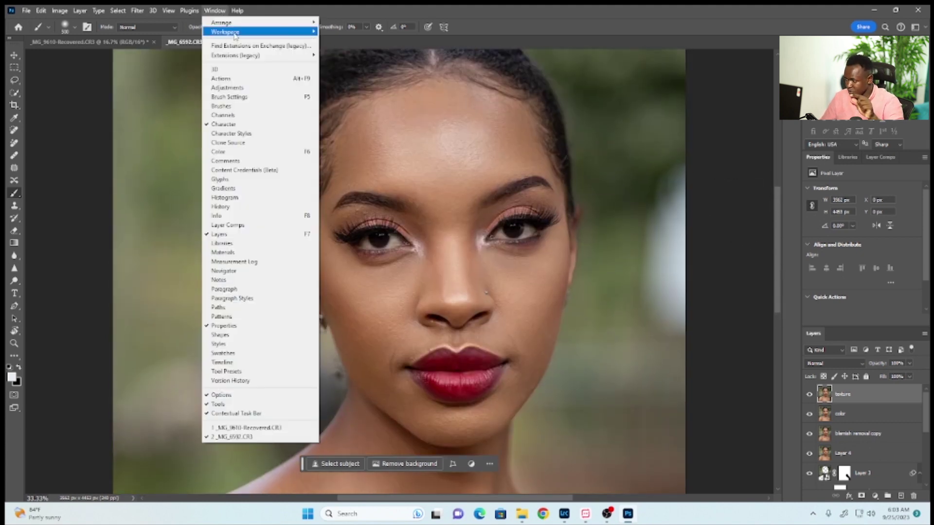
mouse_move(236, 35)
click(141, 77)
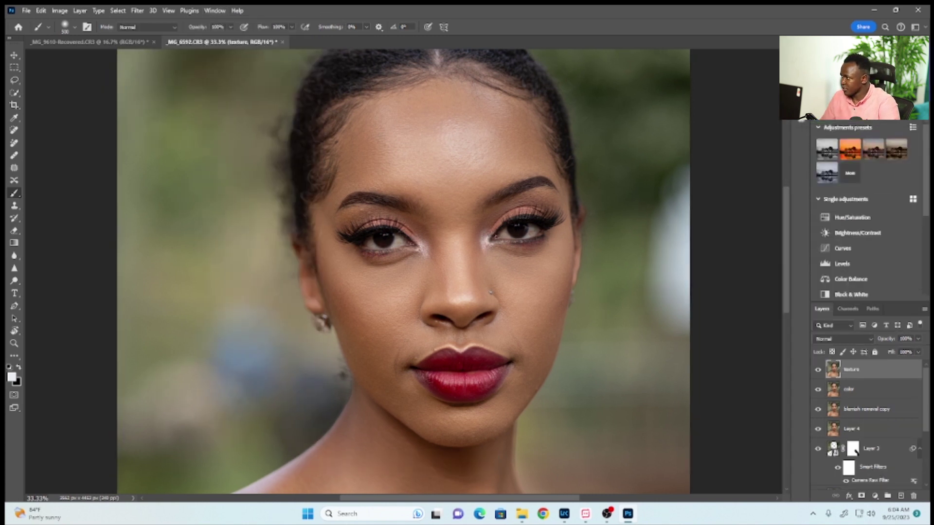
drag(912, 118, 876, 155)
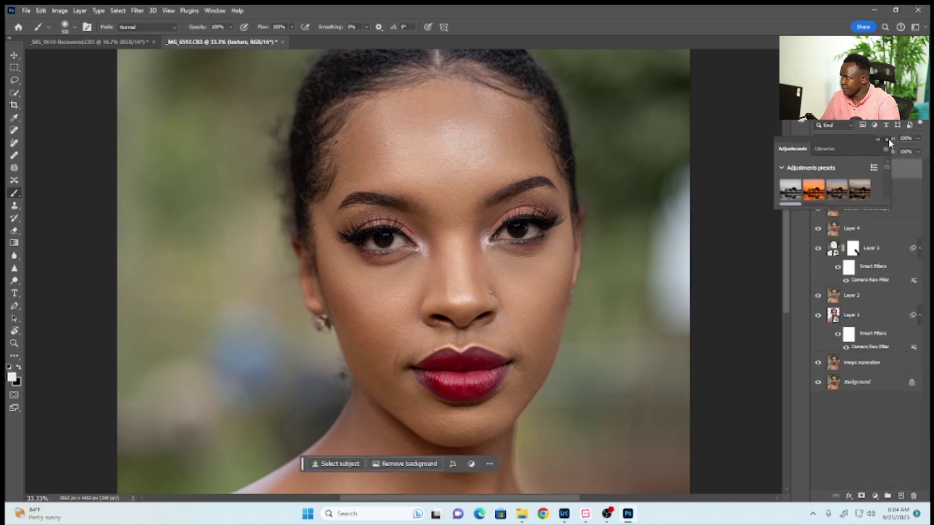
click(888, 140)
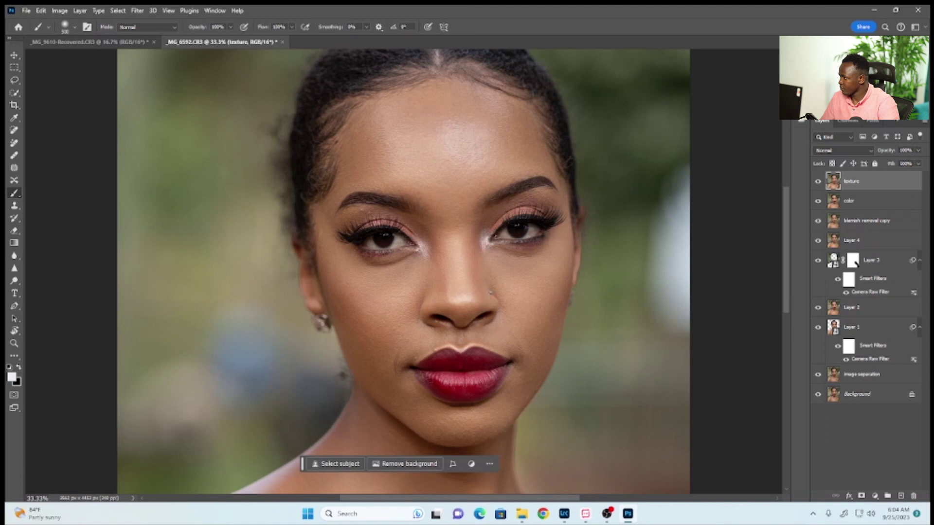
drag(892, 122, 883, 324)
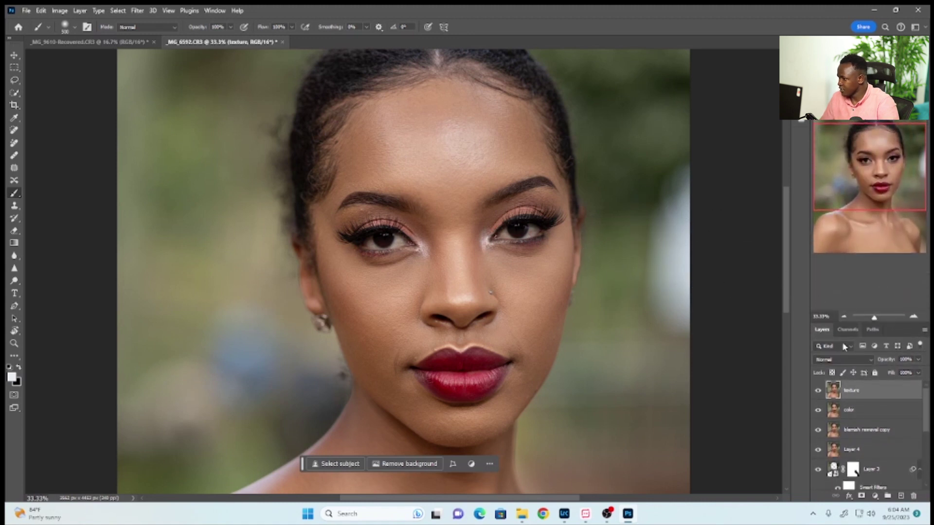
Hide the texture layer and open Gaussian Blur on the color layer with the radius lowered to 0.1 pixels.
click(818, 390)
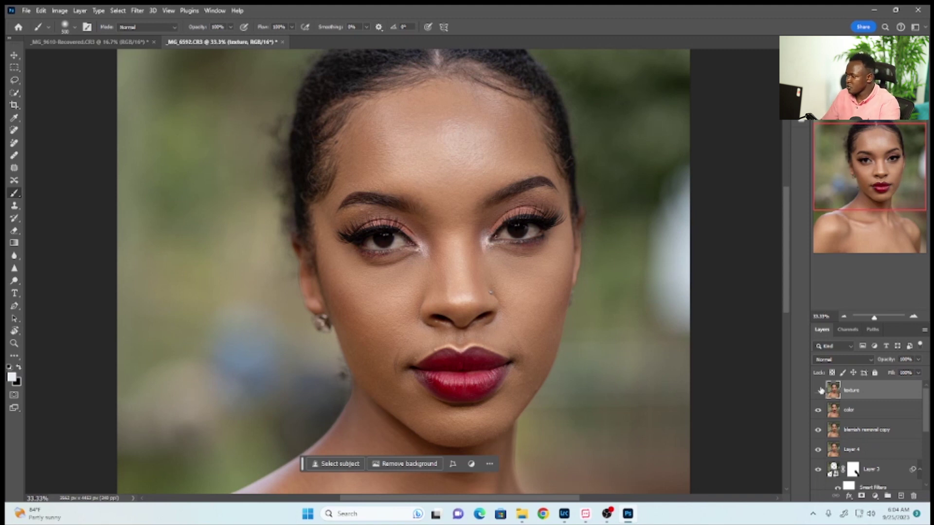
click(849, 414)
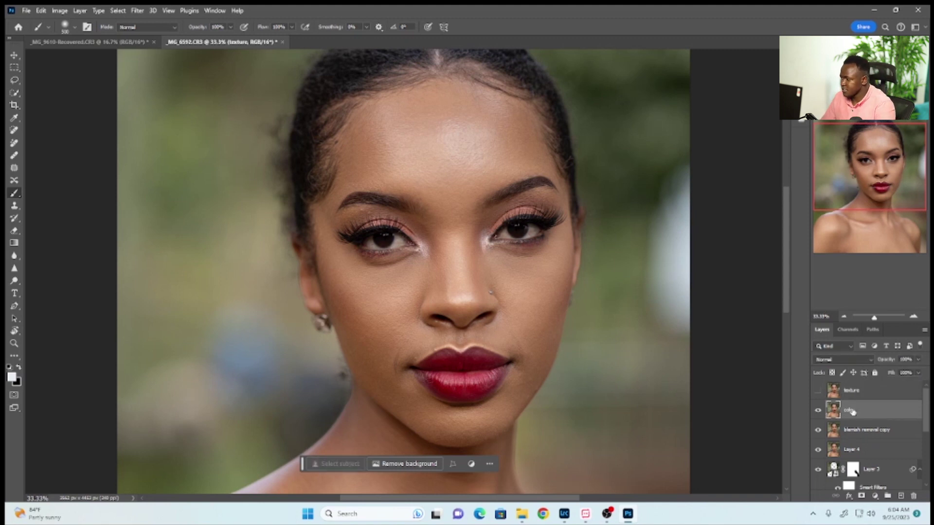
click(137, 10)
mouse_move(146, 135)
click(106, 171)
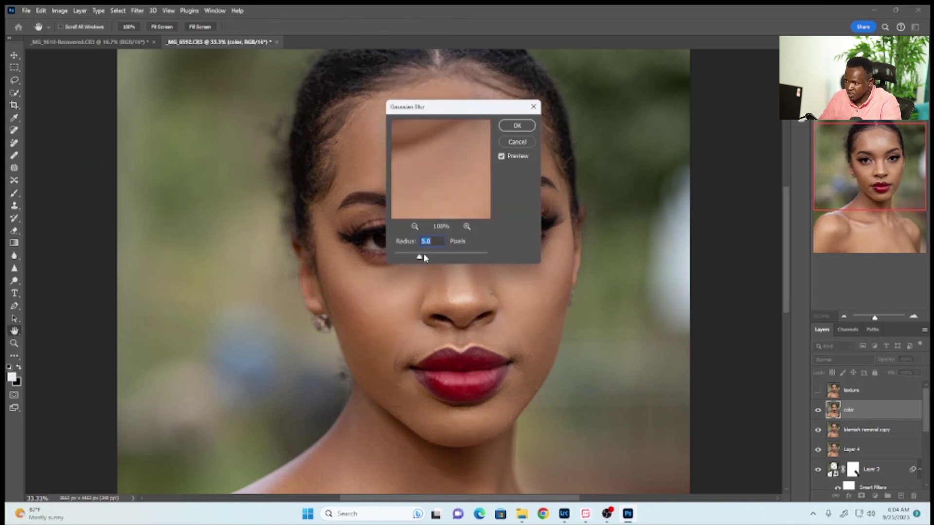
drag(424, 251, 378, 269)
Examine the skin detail around the eye, cheek, nose and lips in the blur preview at 25%.
drag(448, 192, 437, 165)
click(414, 228)
click(415, 227)
click(414, 227)
click(414, 227)
click(414, 228)
drag(445, 197, 444, 214)
drag(442, 153, 441, 185)
click(466, 226)
click(404, 304)
click(515, 302)
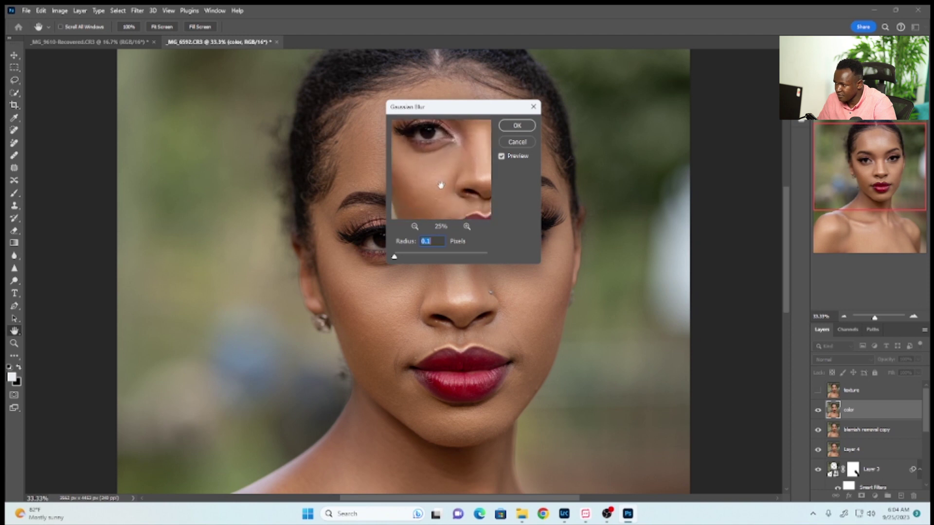
click(411, 340)
click(417, 298)
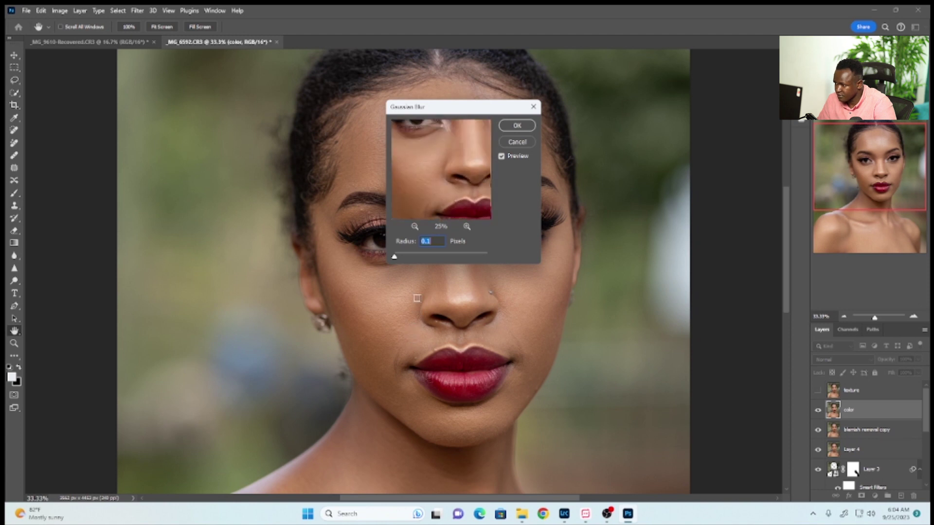
Raise the Gaussian Blur radius until the skin texture on the color layer blurs away and apply it.
drag(430, 160, 440, 198)
click(412, 289)
click(407, 303)
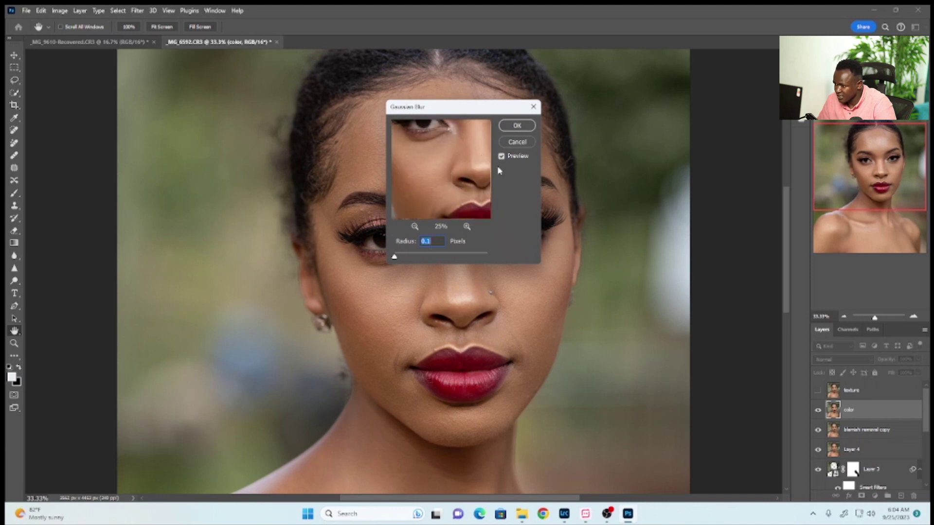
drag(397, 262, 417, 276)
click(518, 127)
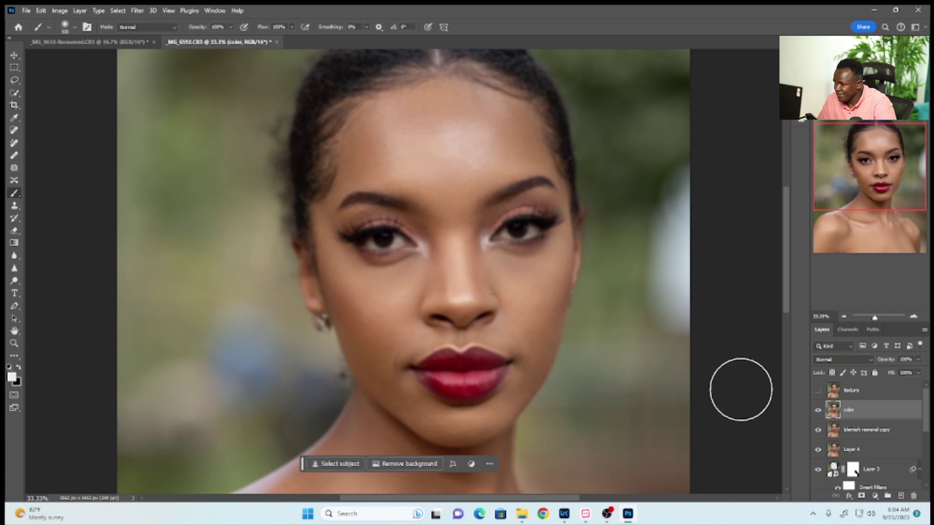
Show the texture layer again and start Apply Image on it with Add blending.
click(852, 396)
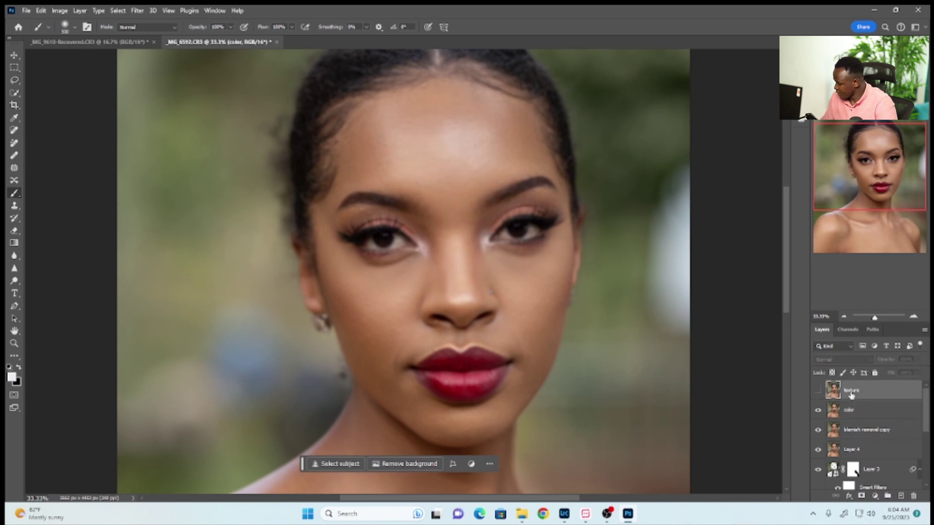
click(818, 391)
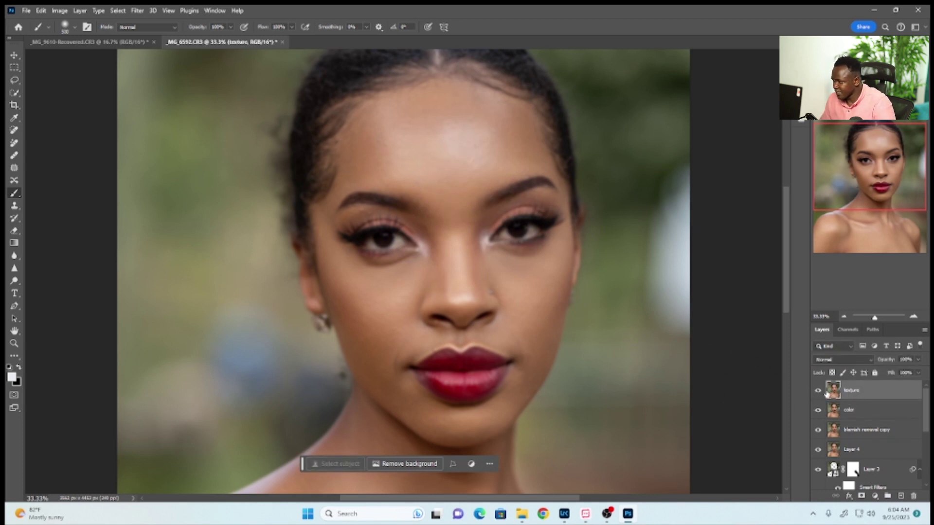
click(59, 10)
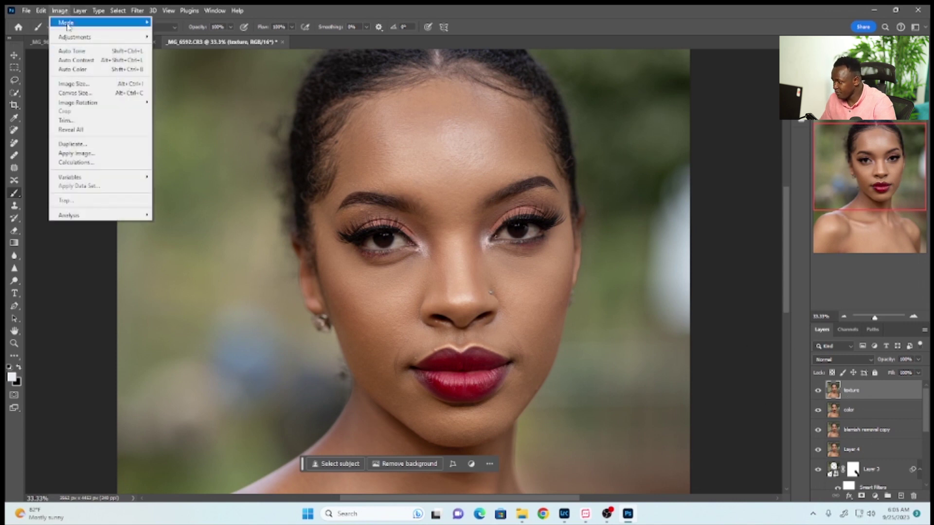
click(73, 147)
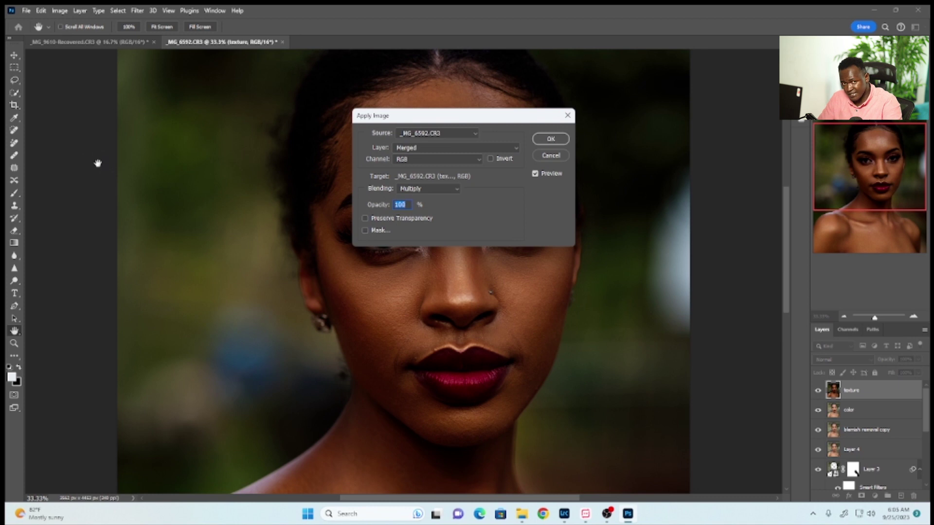
click(423, 189)
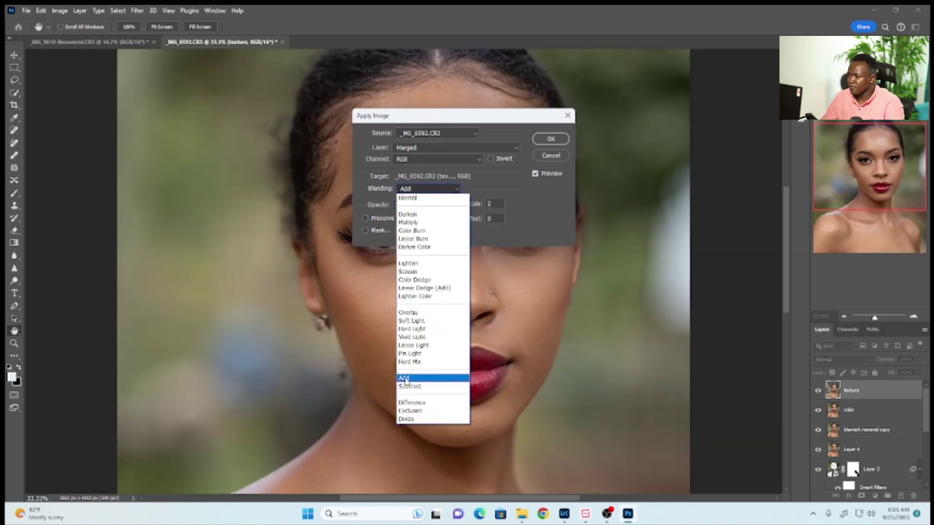
click(409, 378)
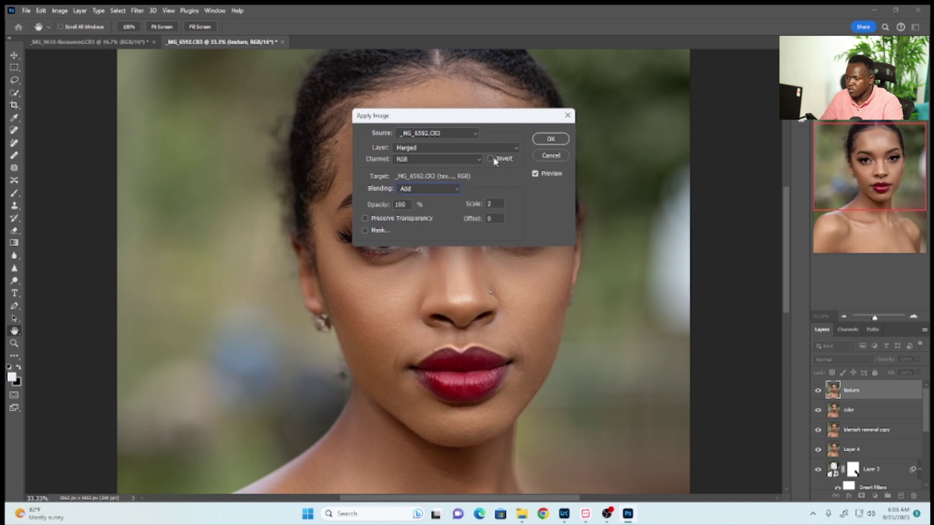
Apply the inverted color layer to the texture layer at scale 2 and offset 0, and set its blend mode to Linear Light.
click(427, 148)
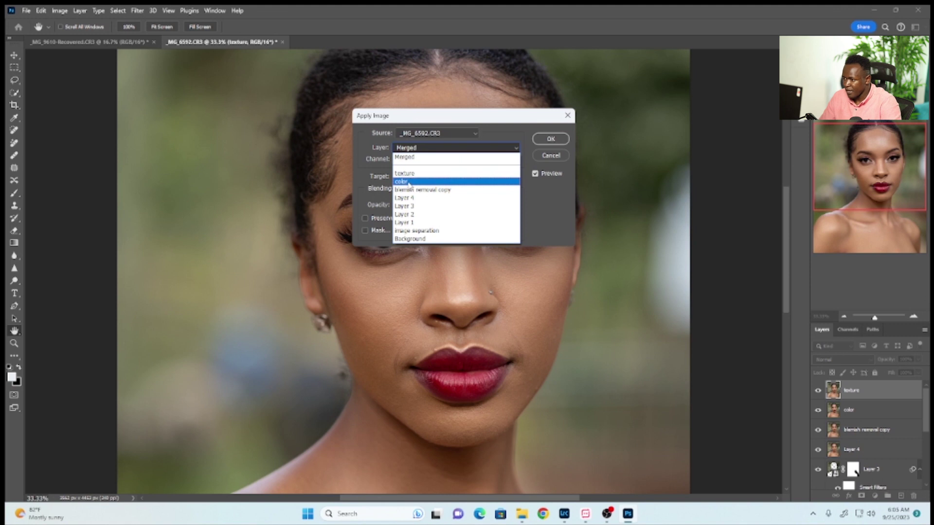
click(410, 181)
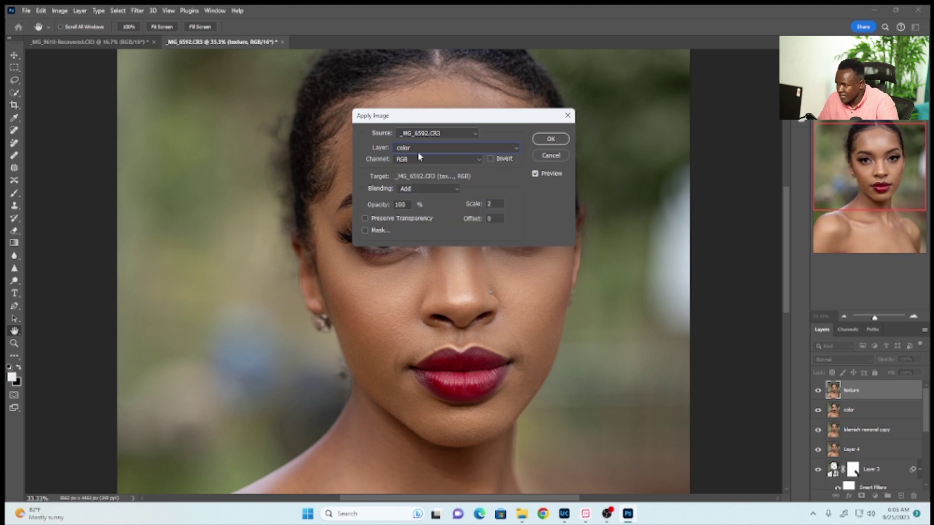
click(490, 159)
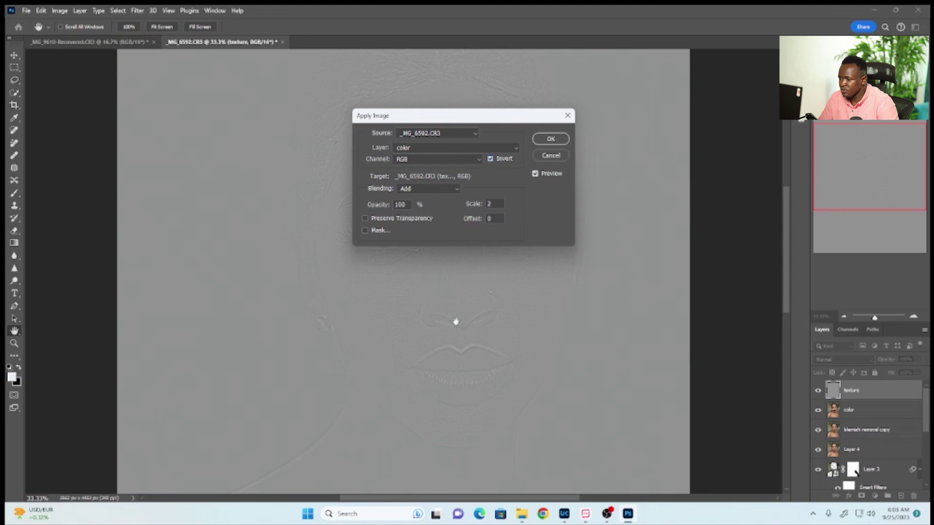
click(550, 140)
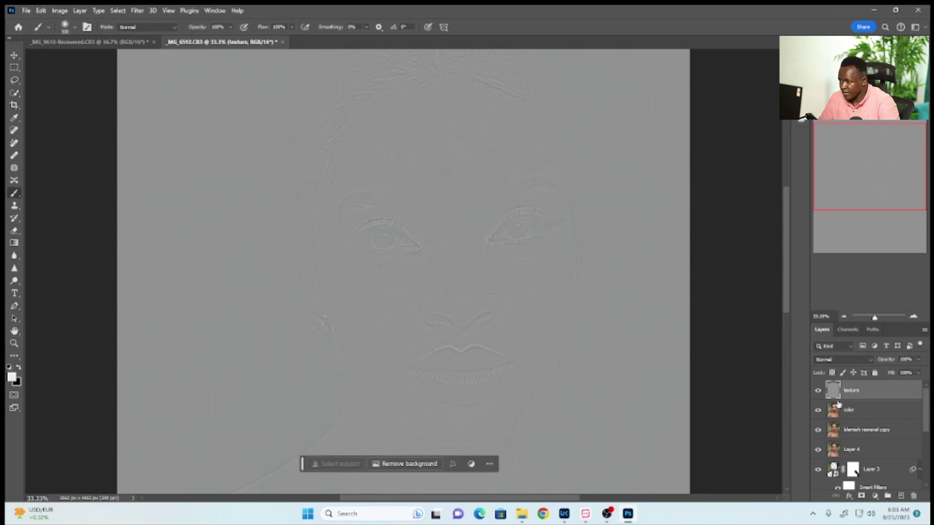
click(848, 363)
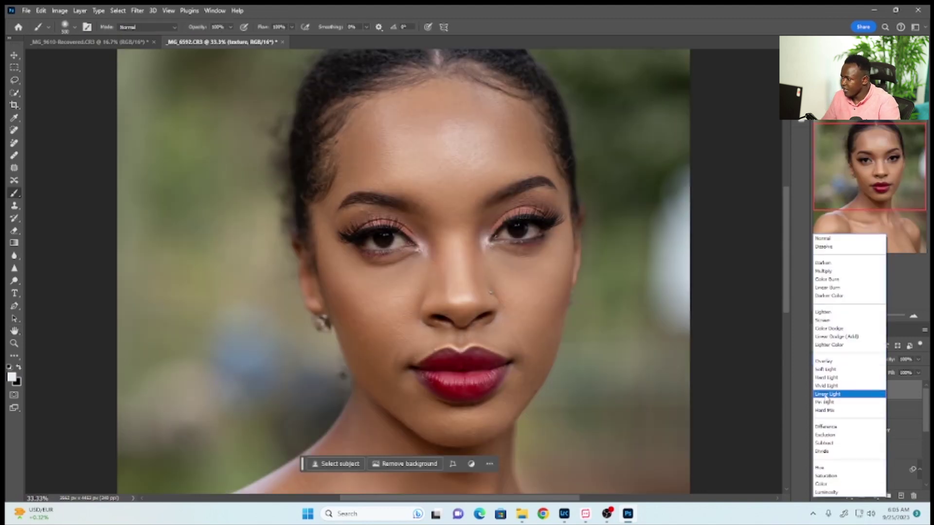
click(827, 393)
Add a Black & White adjustment layer above the texture layer and lower its Reds to darken skin and lips.
click(875, 496)
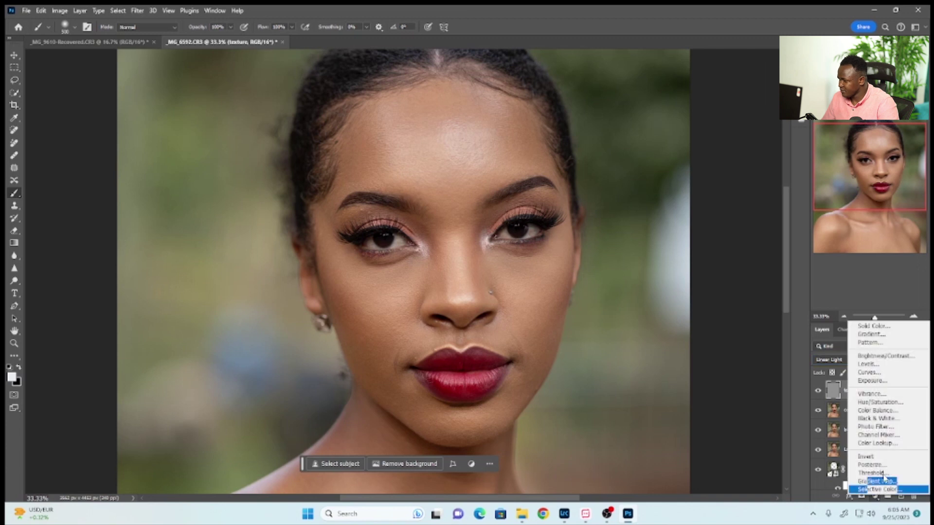
click(881, 419)
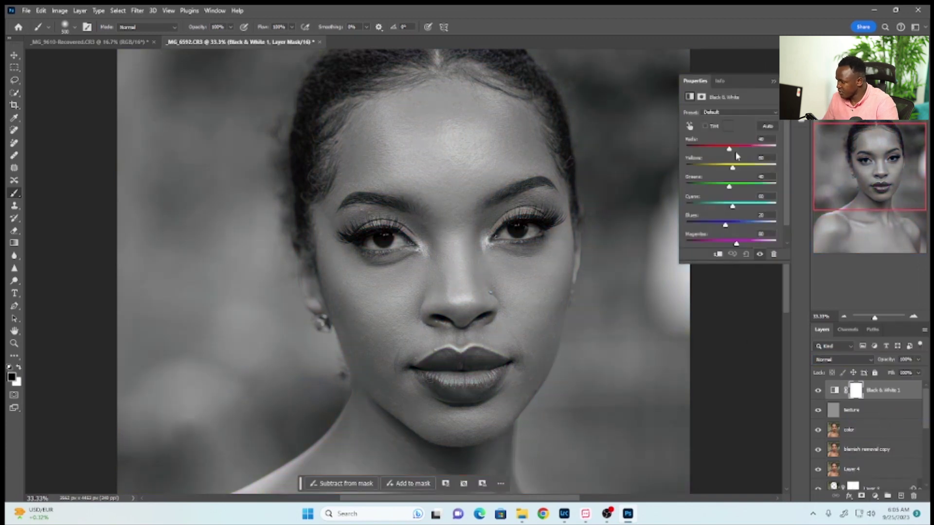
drag(708, 147, 713, 148)
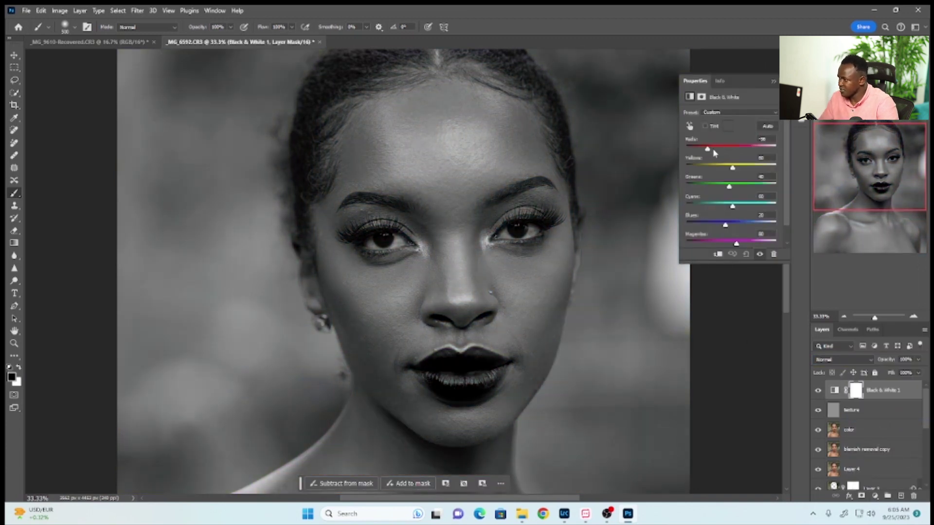
click(774, 82)
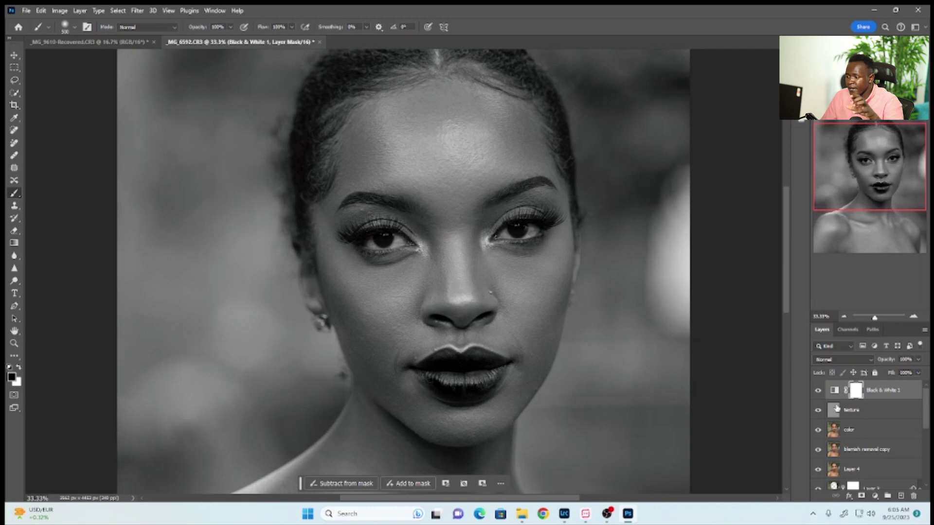
Hide the texture layer, select the color layer and choose the Mixer Brush tool for painting on the sideways-rotated portrait.
click(820, 411)
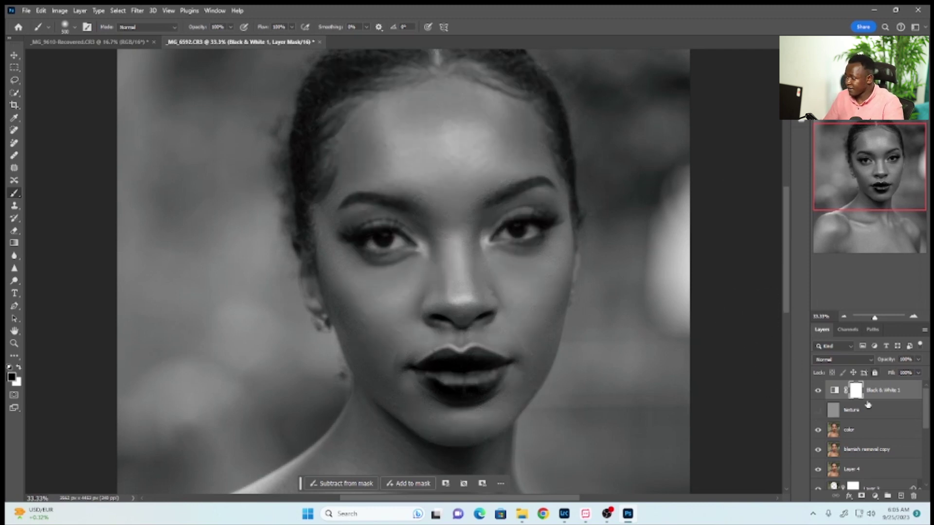
click(858, 434)
key(x)
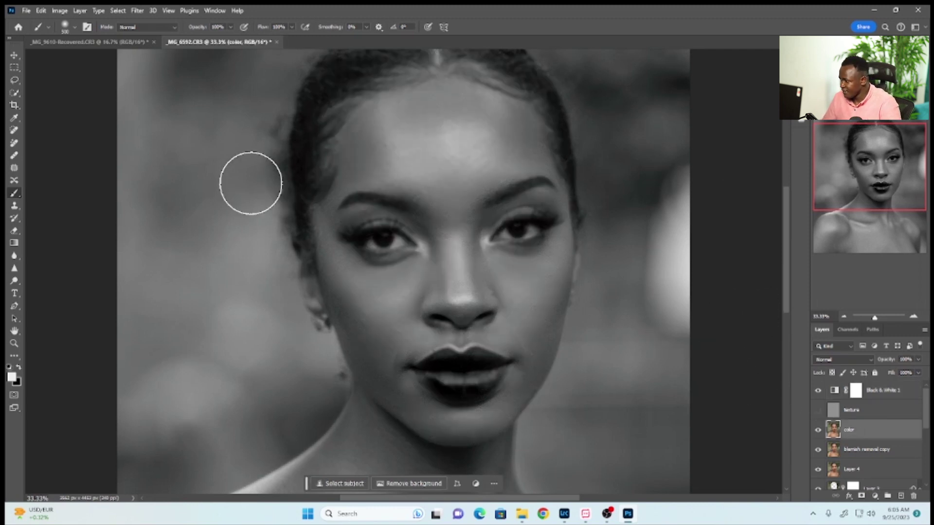
key(r)
drag(284, 131, 210, 378)
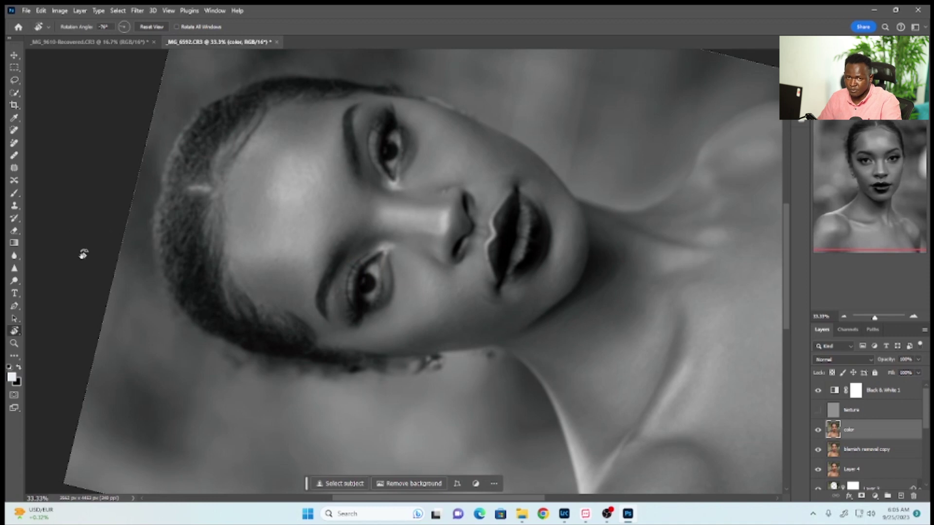
key(g)
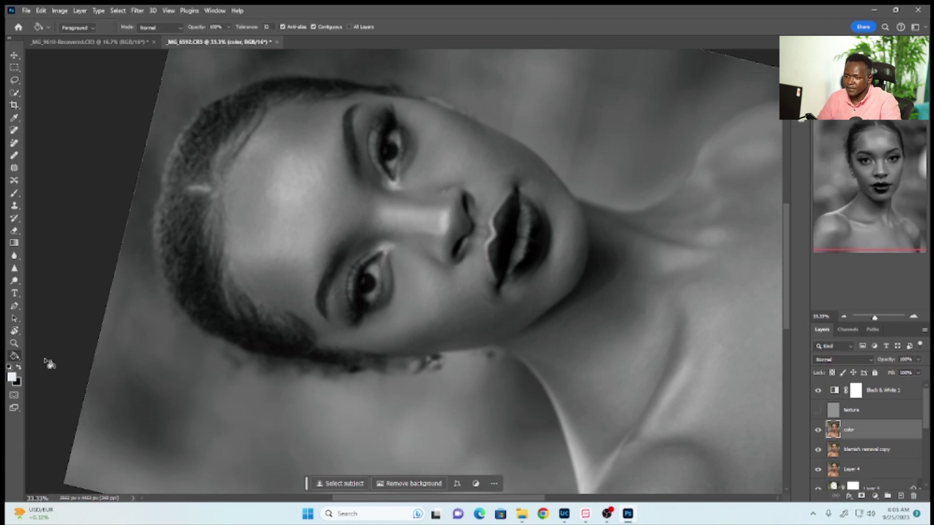
right_click(20, 364)
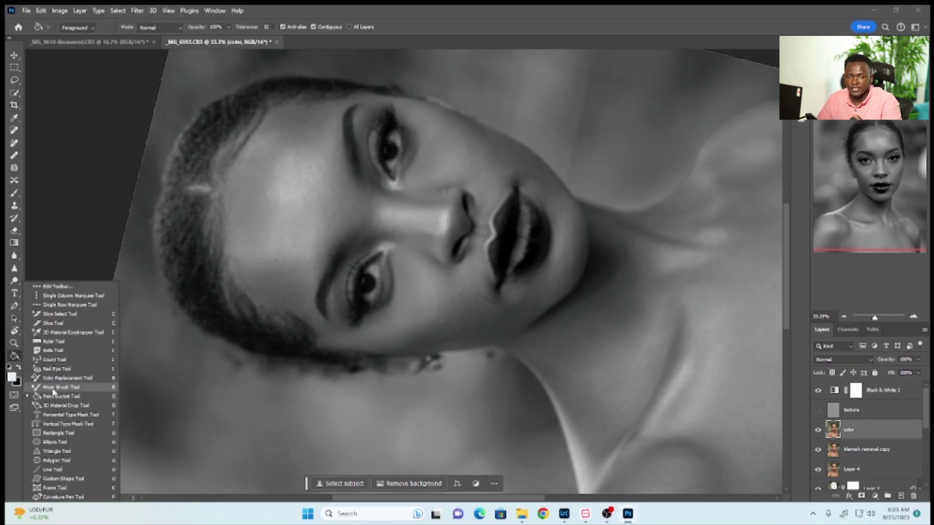
click(49, 387)
Blend the uneven skin tones of the cheek and forehead on the color layer with the Mixer Brush enlarged to 300.
key(ctrl+plus)
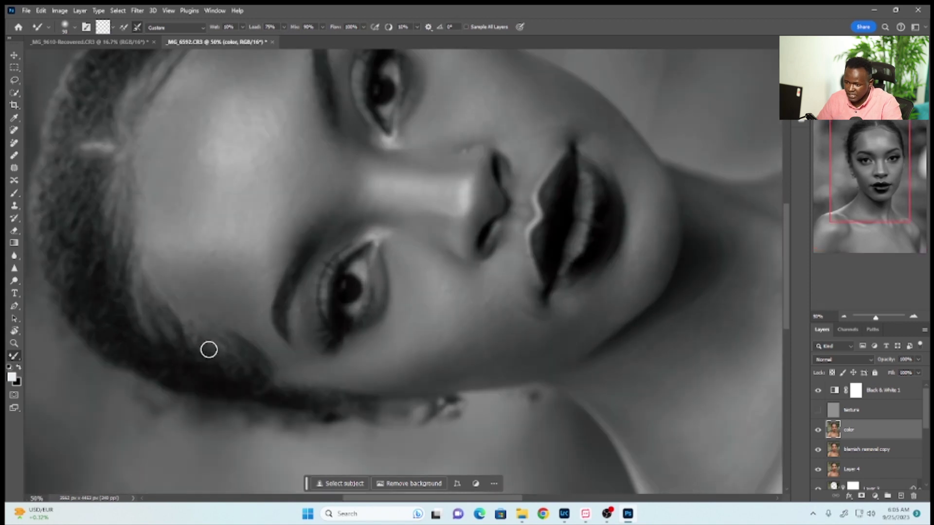
key(bracketright)
key(bracketright)
key(bracketright)
key(bracketright)
key(bracketright)
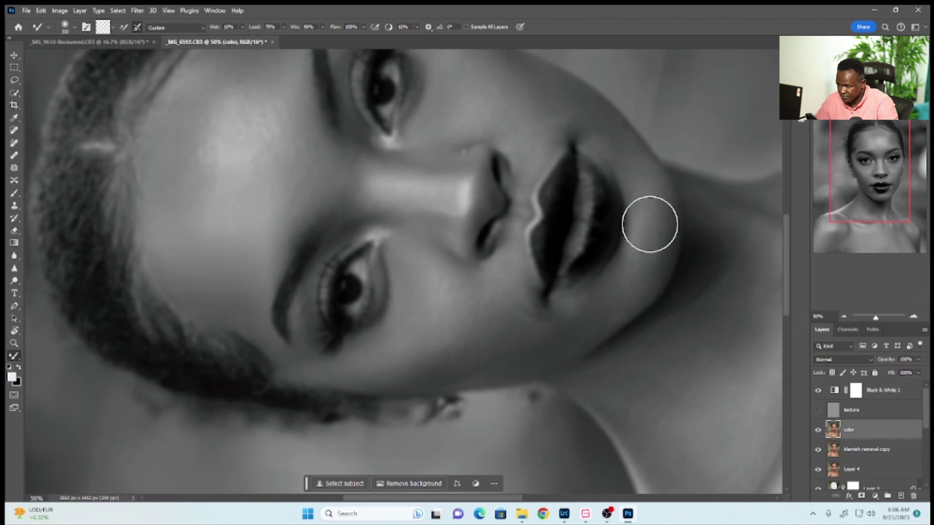
drag(787, 251, 778, 224)
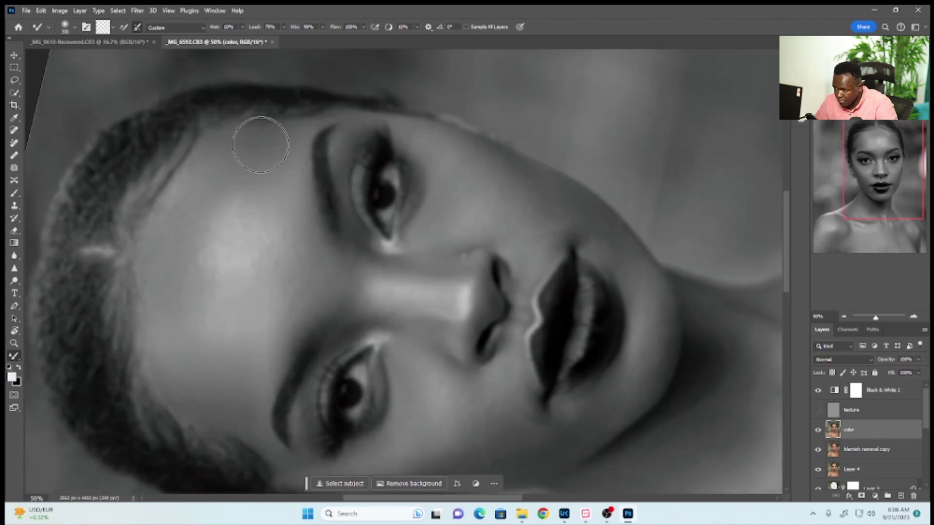
key(bracketright)
mouse_move(237, 219)
mouse_down()
mouse_move(236, 282)
mouse_move(209, 246)
mouse_move(192, 245)
mouse_move(216, 233)
mouse_move(188, 240)
mouse_move(208, 241)
mouse_move(211, 270)
mouse_move(214, 244)
mouse_move(230, 240)
mouse_move(230, 259)
mouse_move(219, 257)
mouse_move(229, 280)
mouse_move(195, 251)
mouse_move(183, 271)
mouse_move(248, 317)
mouse_move(260, 261)
mouse_move(236, 277)
mouse_move(258, 223)
mouse_move(240, 263)
mouse_up()
Smooth the edges of the forehead highlight with the Mixer Brush, varying its size between 200 and 300.
key(bracketleft)
key(bracketleft)
key(bracketleft)
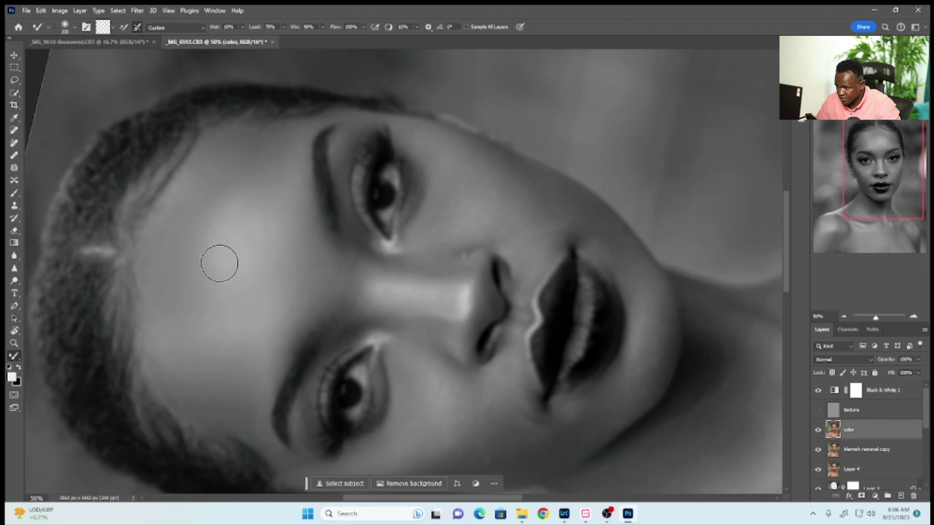
key(bracketright)
key(bracketright)
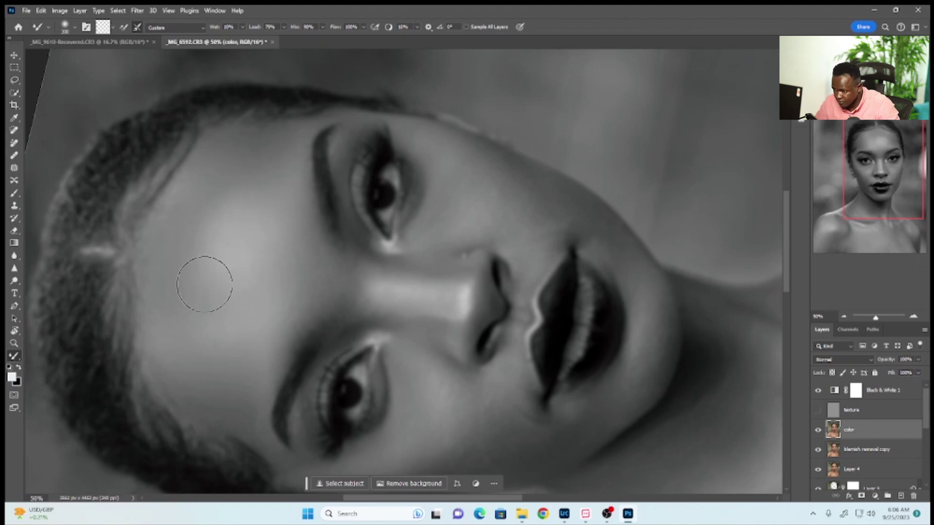
key(bracketleft)
key(bracketleft)
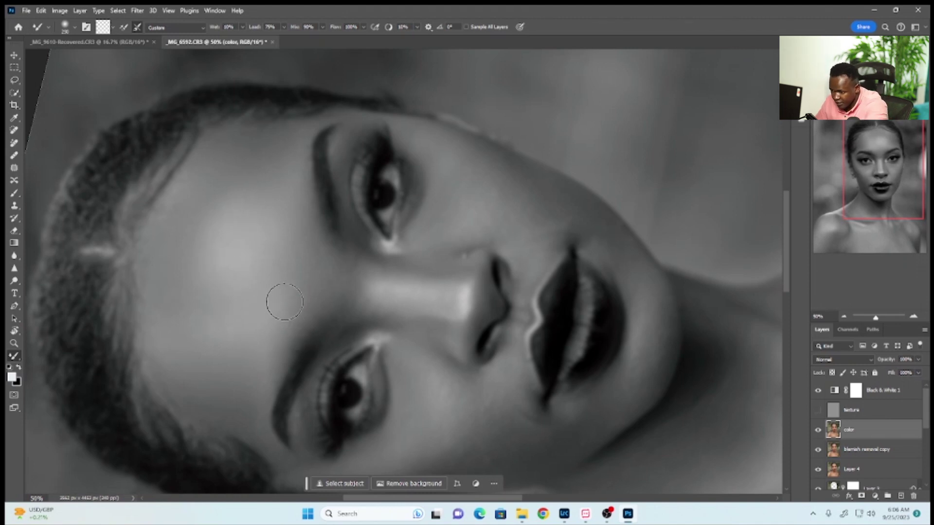
Blend the skin tones around the eyes, nose and mouth with the Mixer Brush, varying its size between 125 and 250.
key(bracketleft)
key(bracketleft)
key(bracketleft)
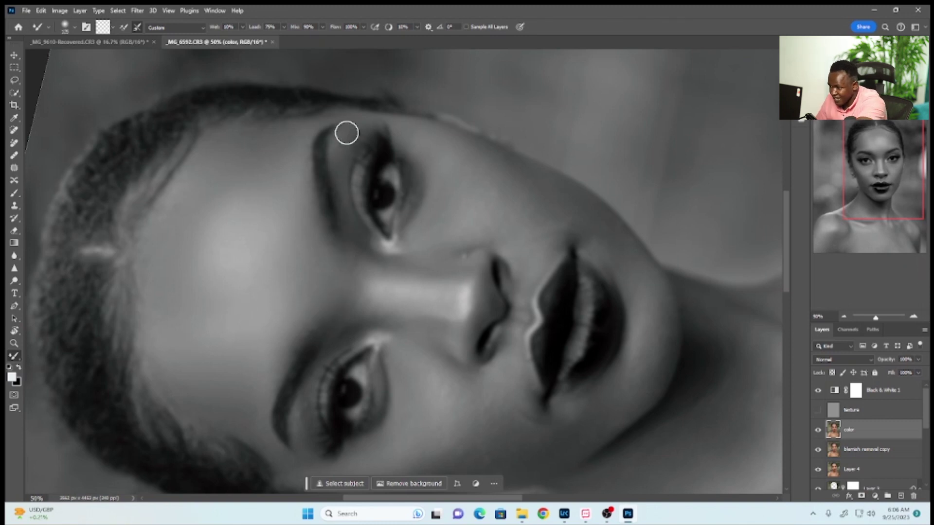
scroll(437, 316, down, 3)
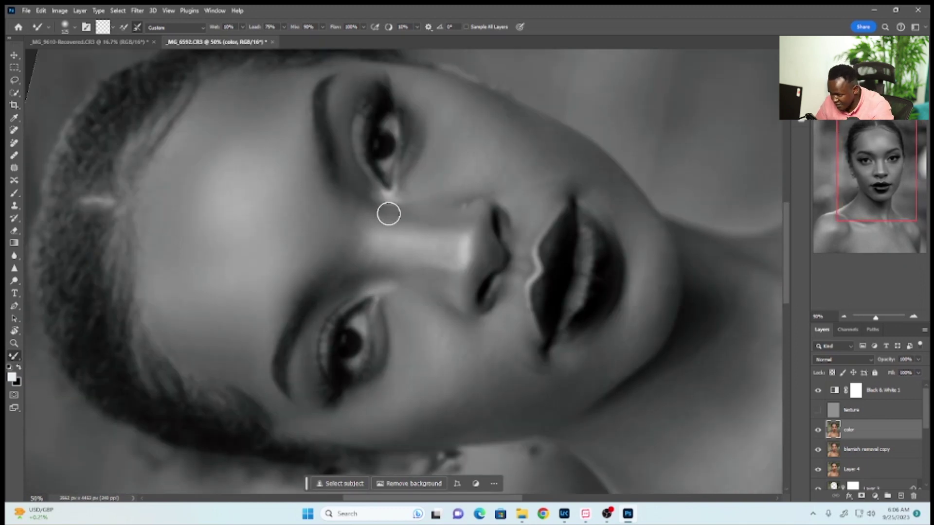
key(bracketright)
key(bracketright)
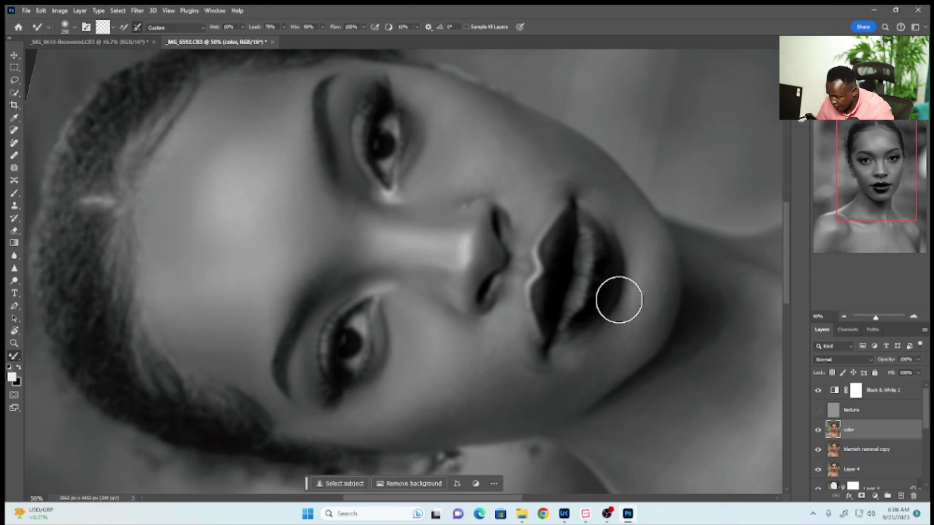
Rotate the canvas view until the head tilts toward the upper right, and resume blending the shadowed cheek with the Mixer Brush.
drag(786, 287, 774, 309)
key(r)
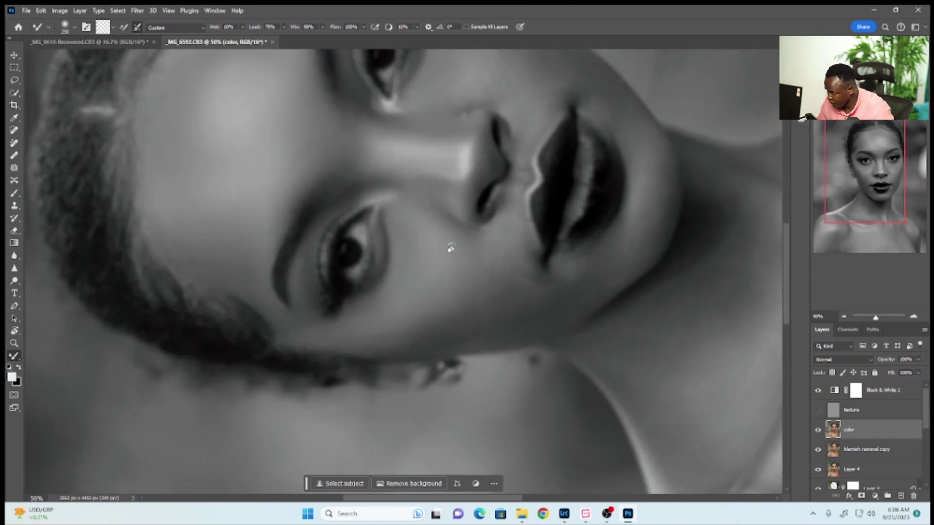
drag(445, 168, 446, 316)
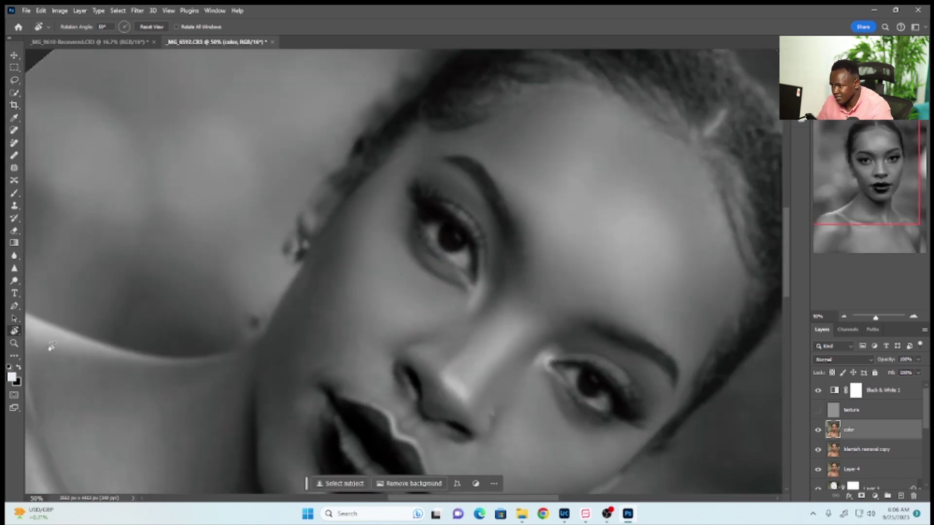
click(15, 359)
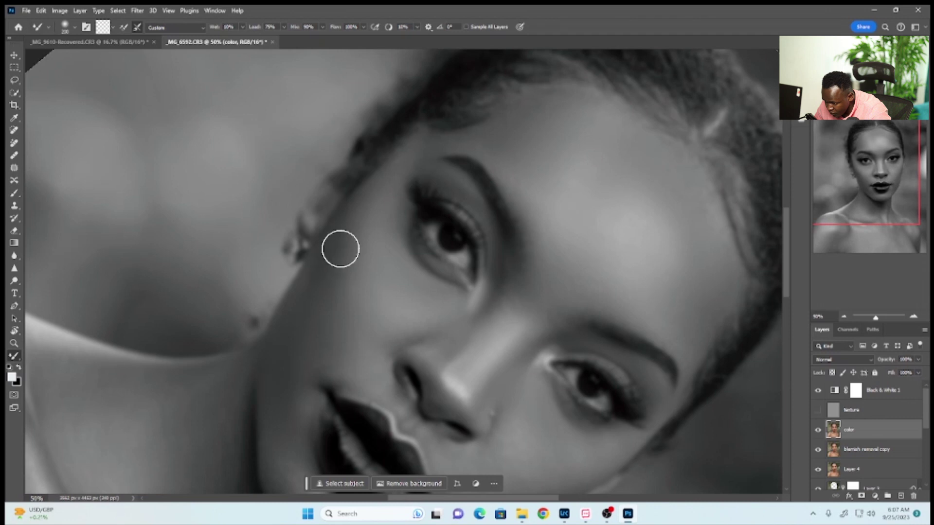
Compare the smoothed face with the texture layer shown and hidden, leaving that layer hidden.
click(818, 410)
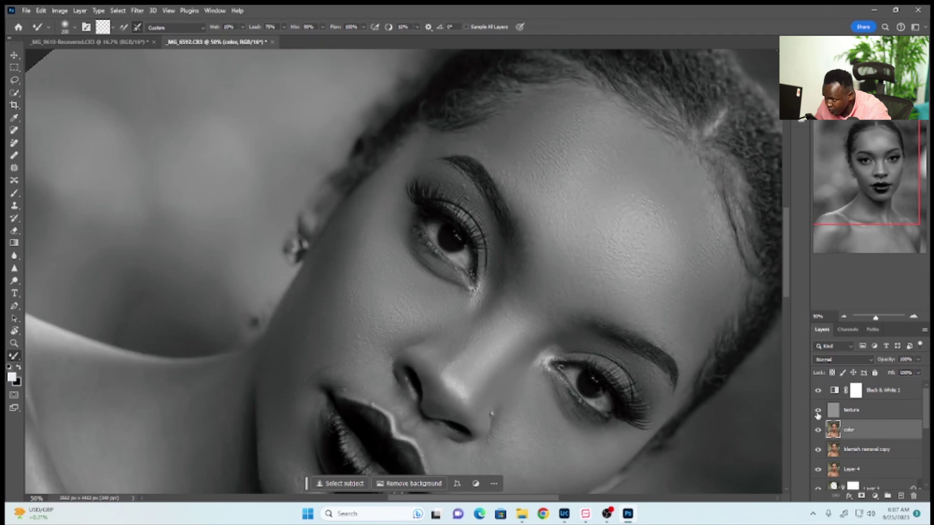
click(818, 410)
click(817, 410)
click(817, 413)
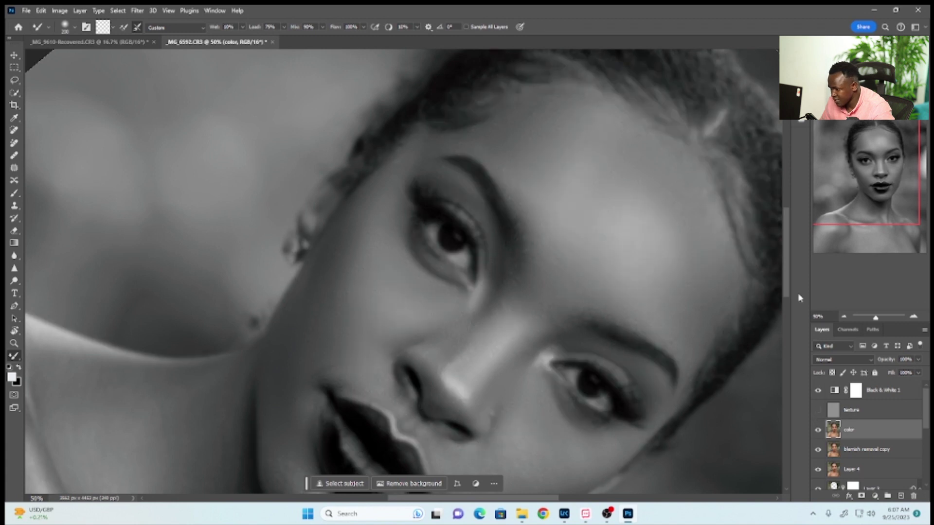
Blend the lower face around the mouth, chin and nose, checking it with the texture and Black & White layers toggled.
scroll(784, 316, down, 5)
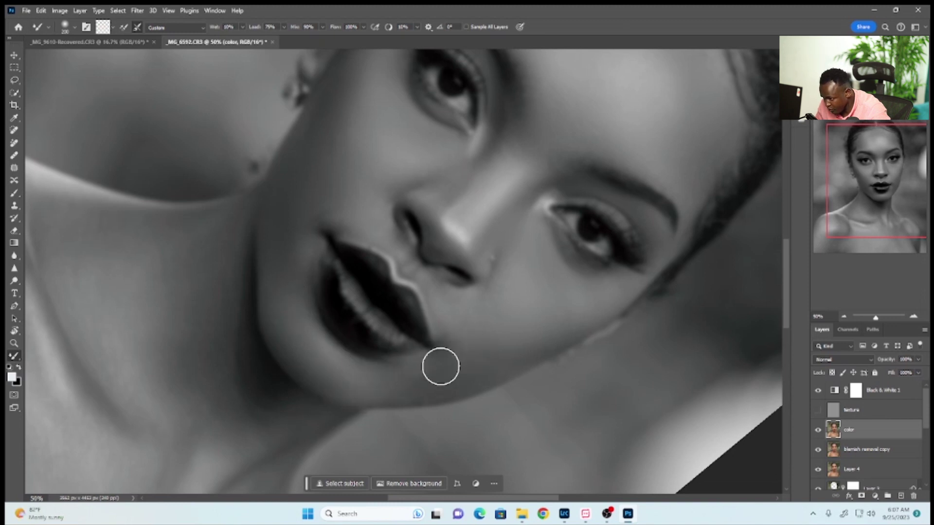
click(818, 410)
click(817, 390)
click(817, 390)
click(817, 390)
click(816, 390)
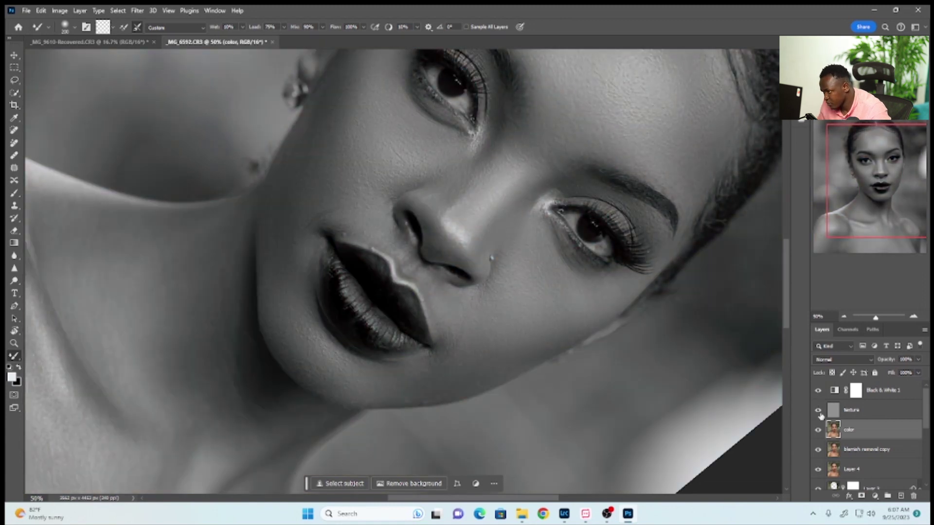
click(818, 410)
scroll(486, 263, up, 3)
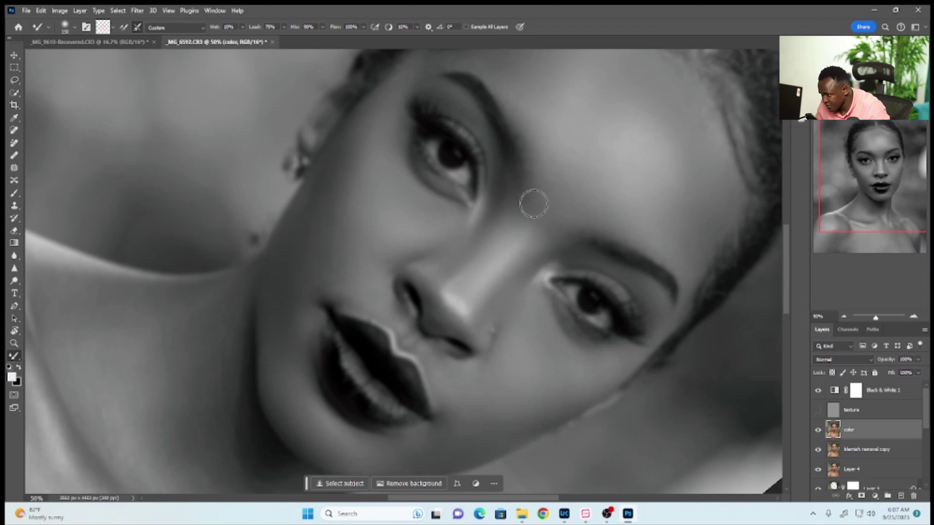
Return the canvas view upright with the Crop tool and compare the whole portrait with and without the Black & White layer.
scroll(787, 282, down, 5)
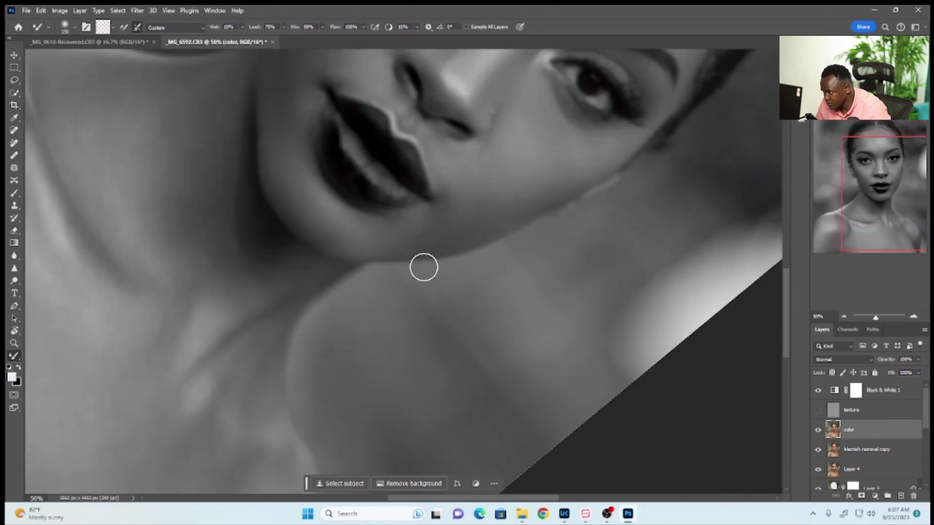
click(14, 104)
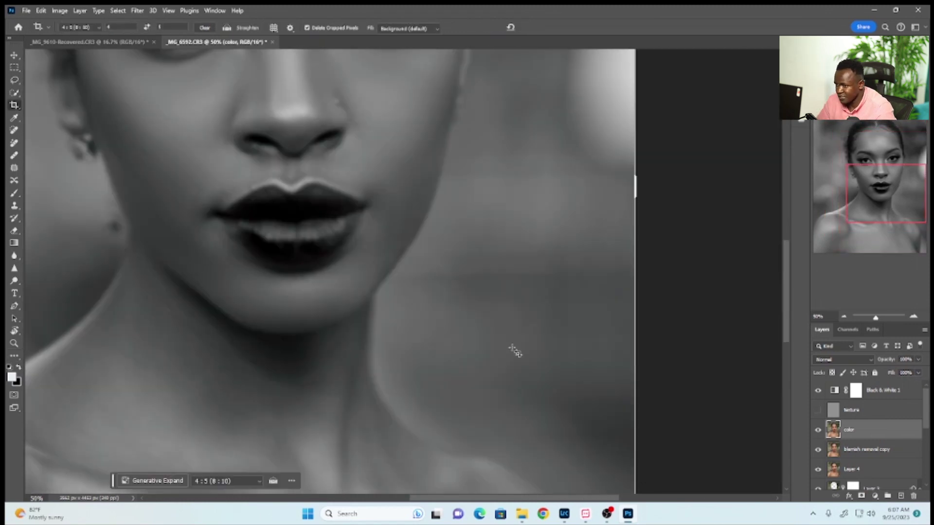
key(ctrl+minus)
key(ctrl+minus)
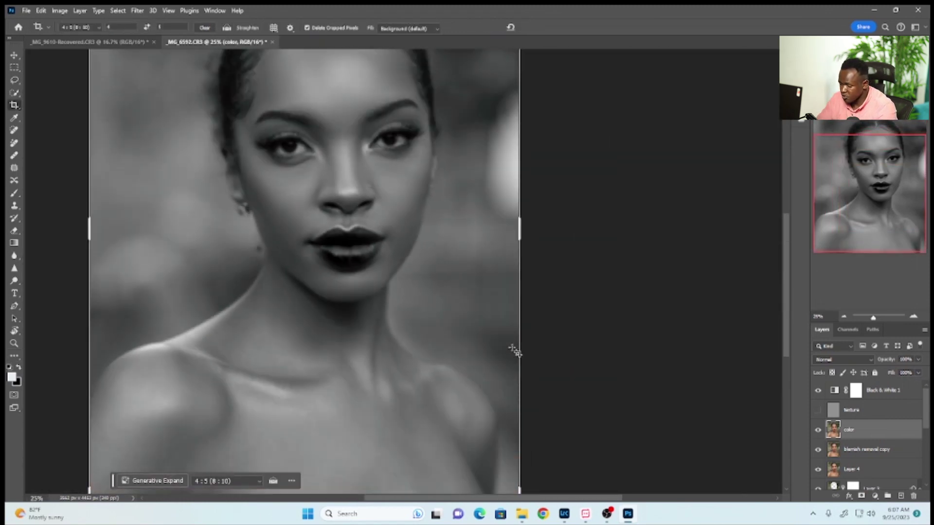
scroll(786, 275, up, 1)
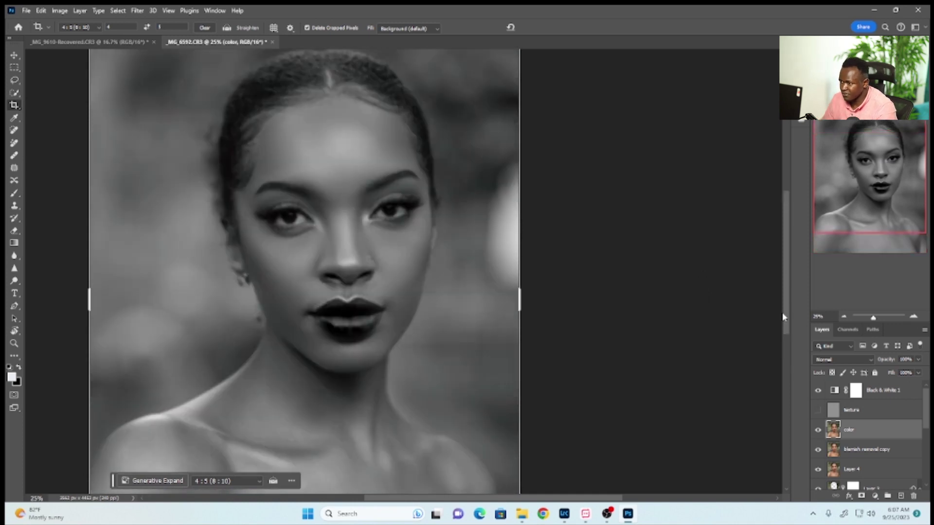
click(817, 390)
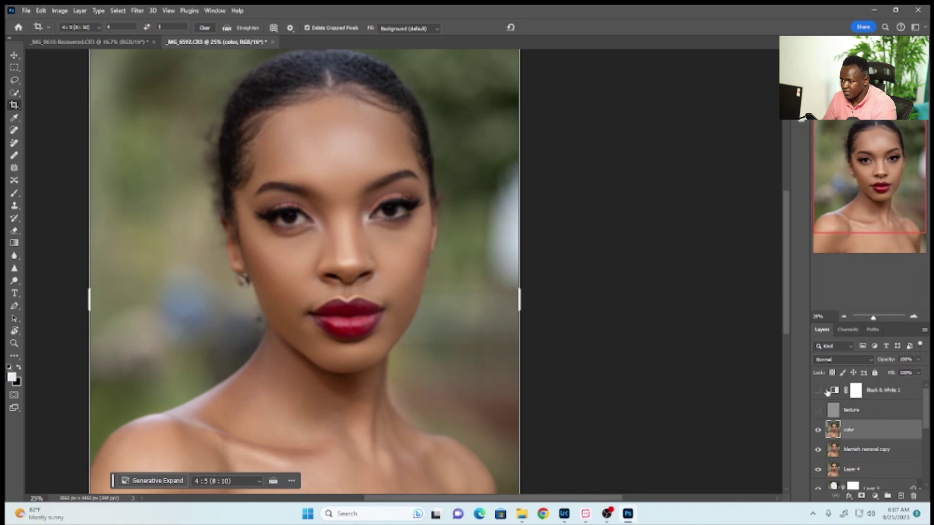
click(817, 391)
Smooth the tones of the nearer, brighter shoulder on the color layer with the Mixer Brush enlarged to between 300 and 500.
drag(784, 326, 783, 360)
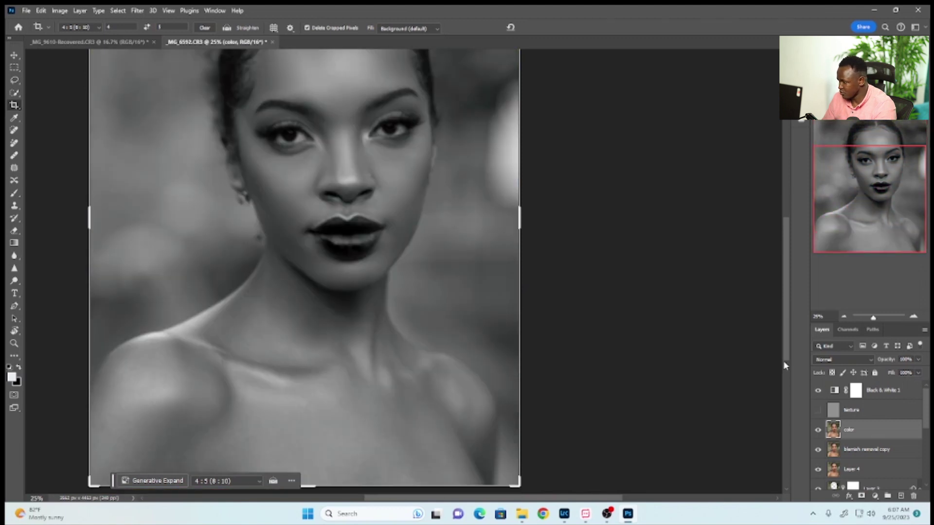
key(ctrl+plus)
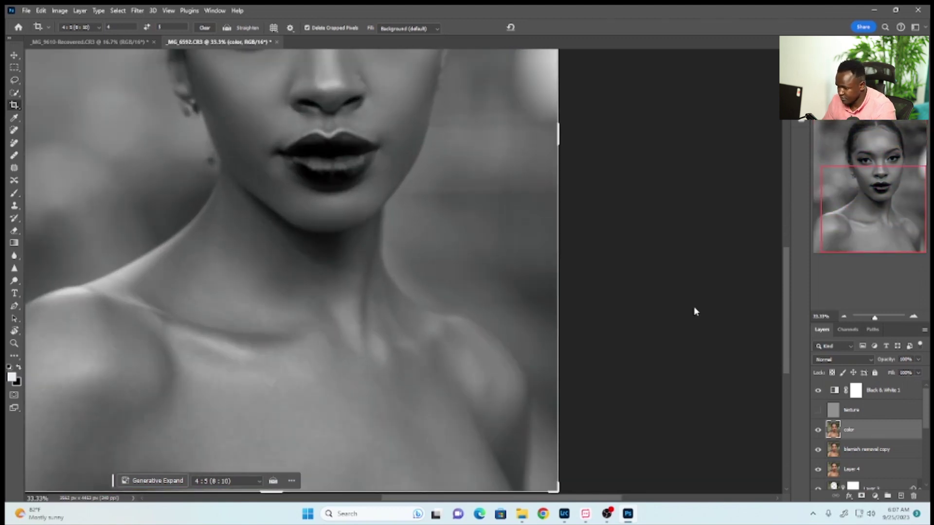
drag(785, 338, 780, 366)
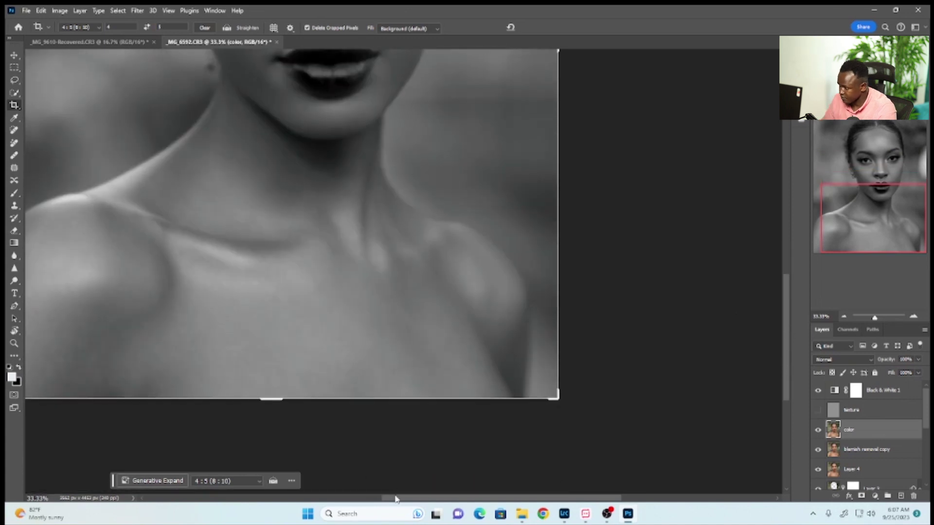
drag(396, 499, 360, 499)
click(15, 357)
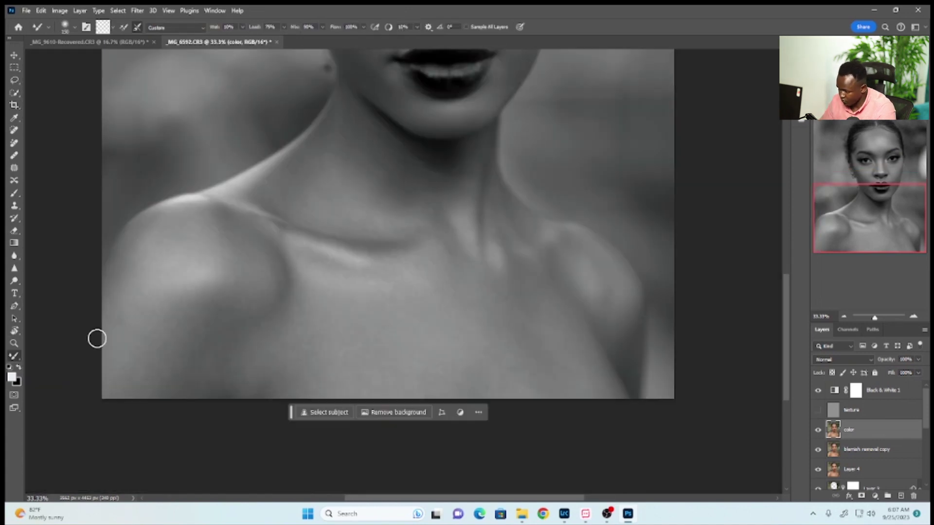
key(bracketright)
key(bracketright)
key(bracketright)
key(bracketright)
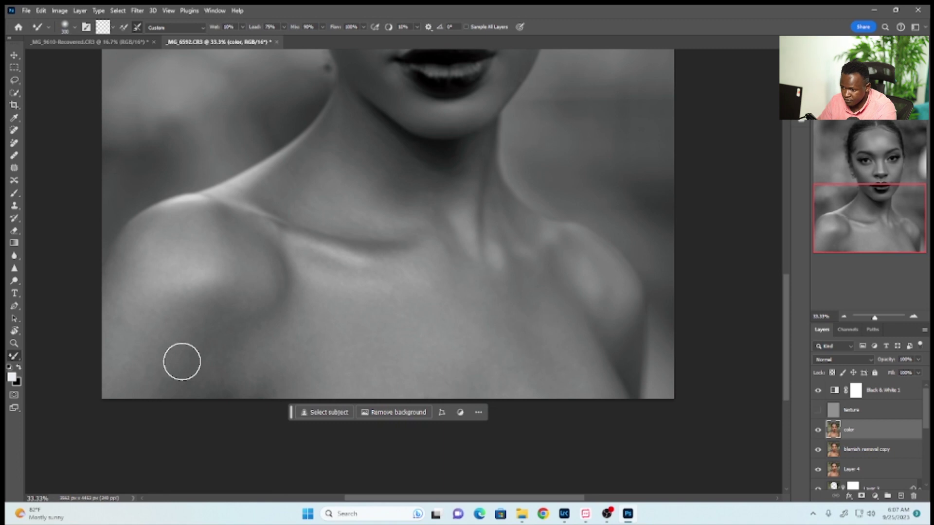
key(bracketright)
key(bracketright)
mouse_move(202, 305)
mouse_down()
mouse_move(171, 305)
mouse_move(197, 252)
mouse_up()
key(bracketleft)
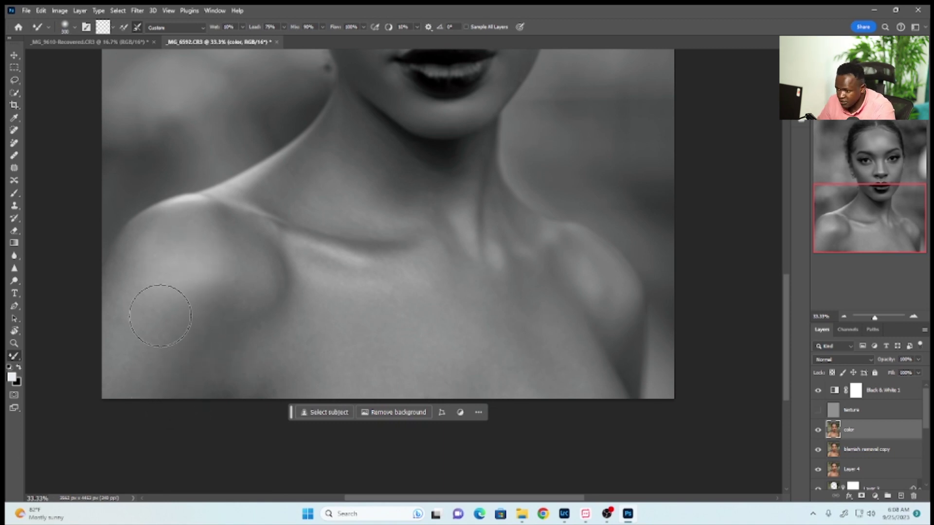
mouse_move(145, 315)
mouse_down()
mouse_move(139, 276)
mouse_move(167, 243)
mouse_move(245, 292)
mouse_move(238, 268)
mouse_up()
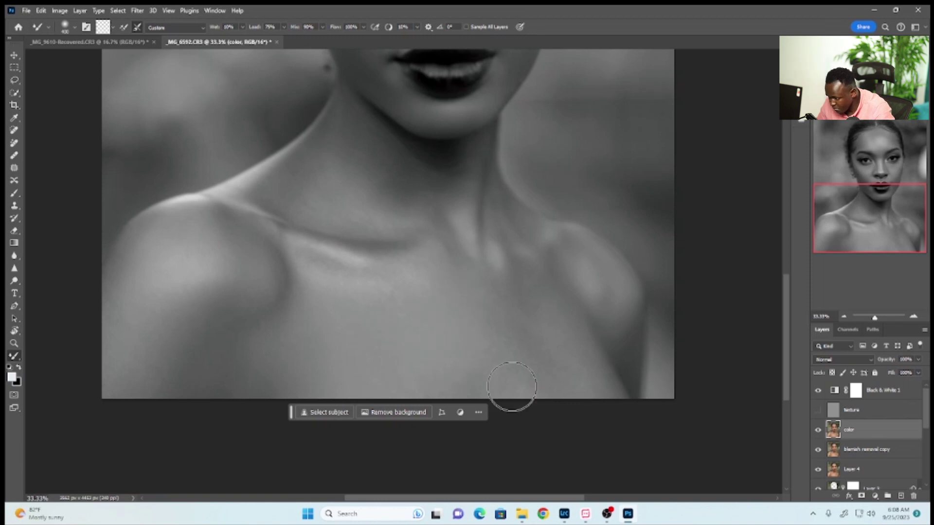
Blend the uneven tones of the chest and around the collarbone with the Mixer Brush, varying its size between 200 and 400.
drag(333, 389, 533, 364)
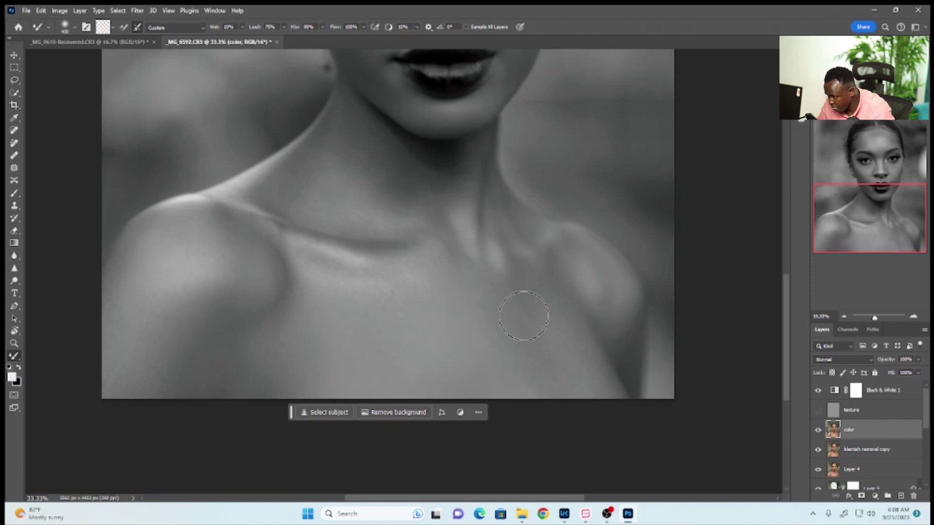
key(bracketleft)
key(bracketleft)
key(bracketleft)
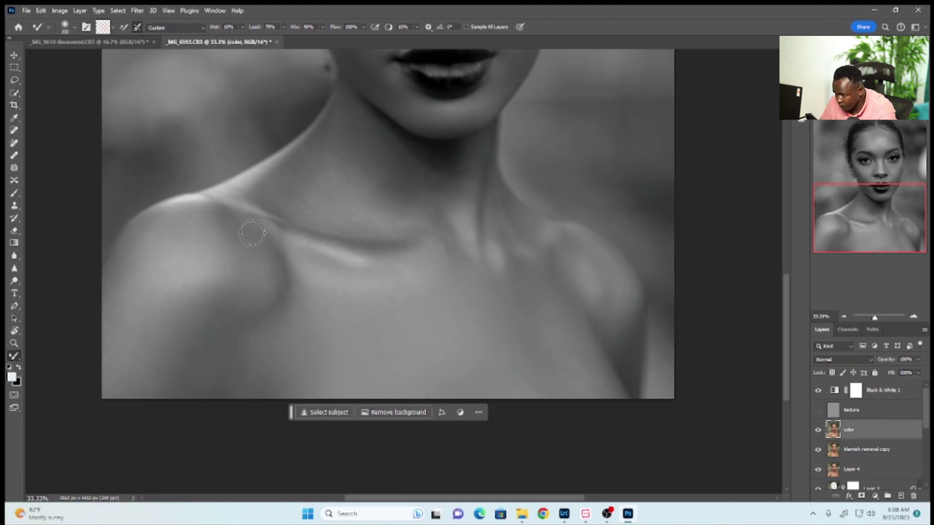
key(bracketright)
key(bracketright)
key(bracketright)
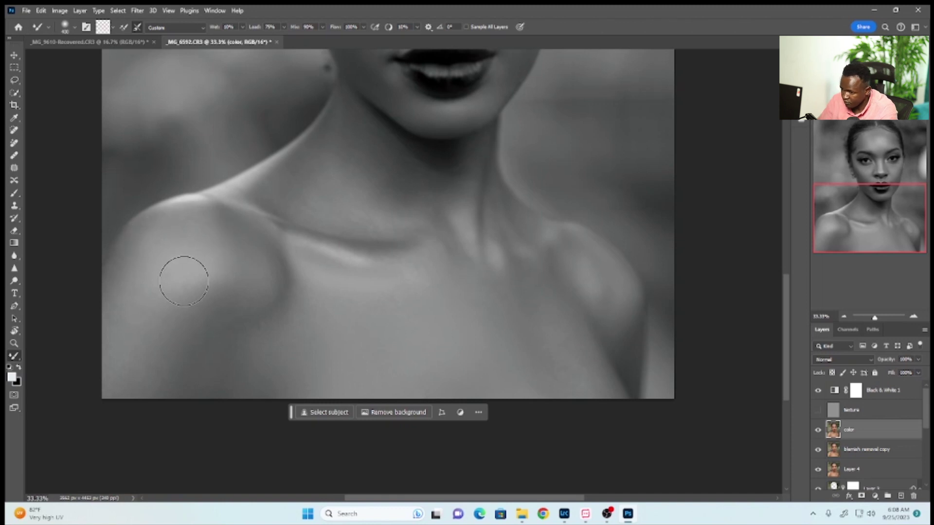
Smooth the neck and throat shading down to the collarbone with the Mixer Brush, varying its size between 200 and 400.
key(bracketleft)
key(bracketleft)
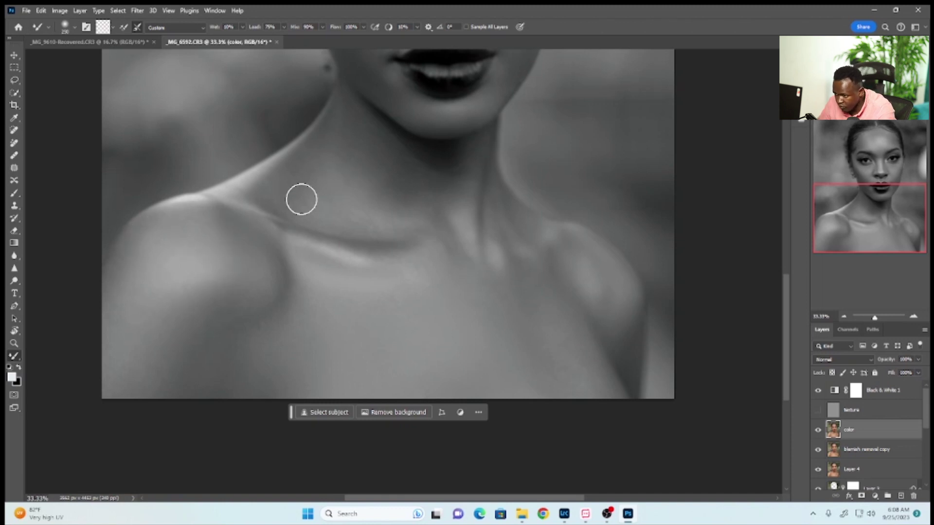
key(bracketright)
key(bracketright)
key(bracketleft)
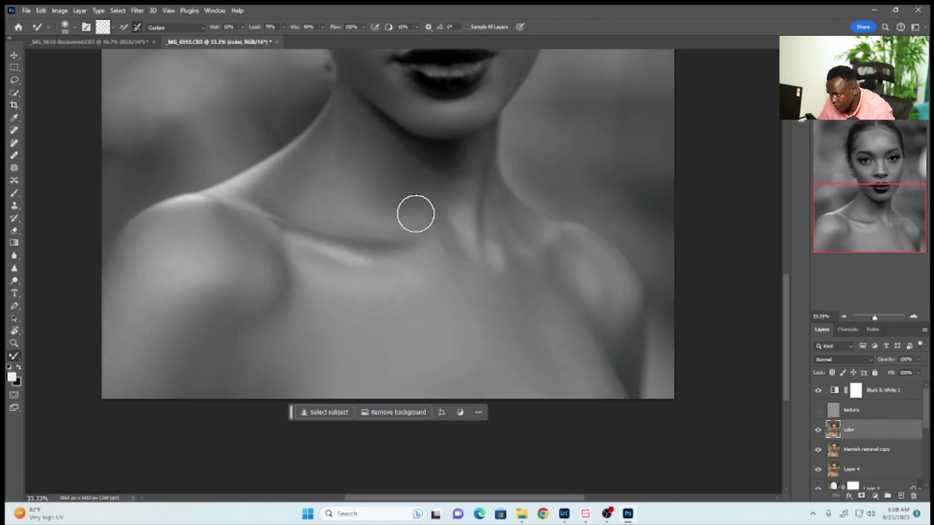
drag(456, 198, 462, 242)
mouse_move(460, 164)
mouse_down()
mouse_move(460, 231)
mouse_move(503, 242)
mouse_move(493, 226)
mouse_move(493, 276)
mouse_up()
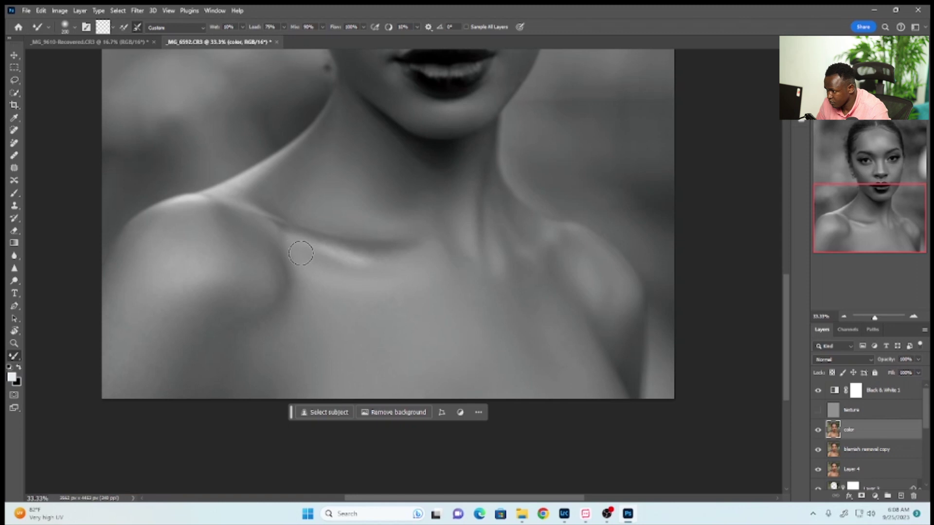
key(bracketright)
key(bracketright)
key(bracketright)
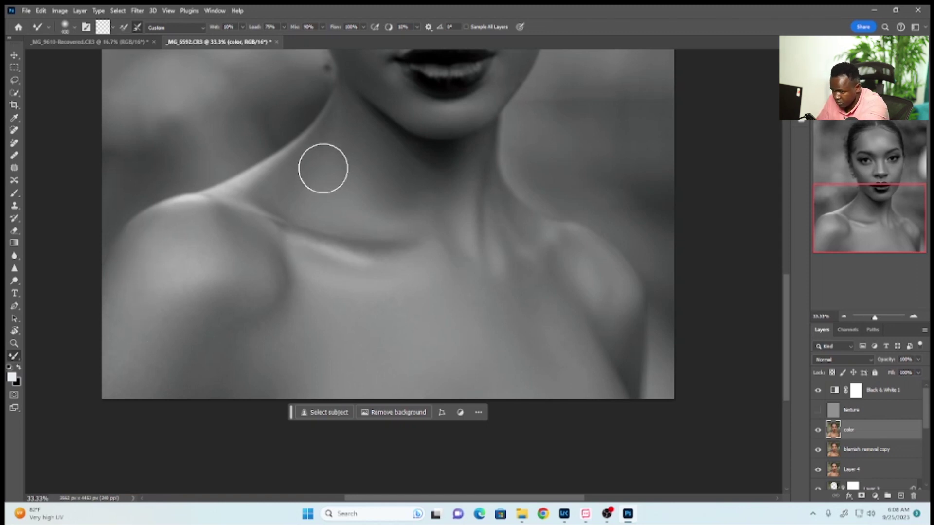
Show the texture layer again and hide the Black & White adjustment layer to view the whole retouched portrait in color.
click(817, 412)
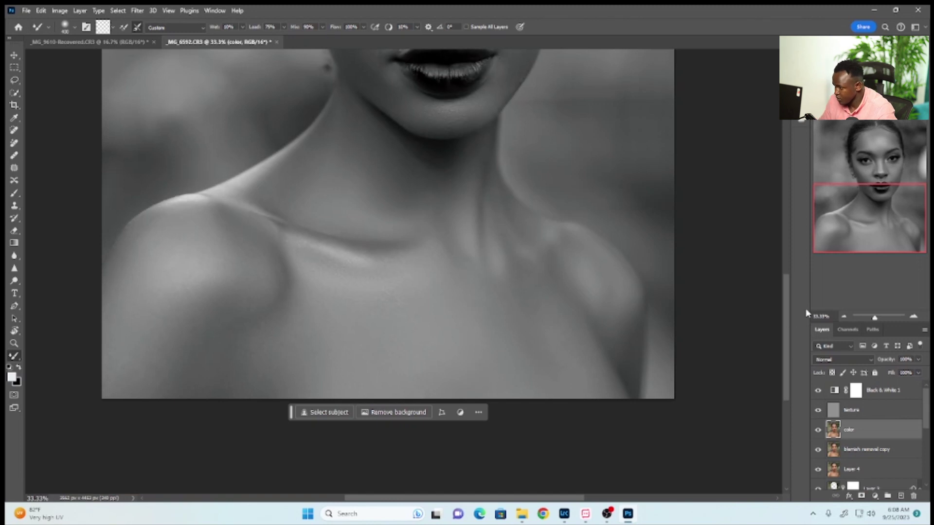
key(ctrl+minus)
key(ctrl+minus)
key(ctrl+minus)
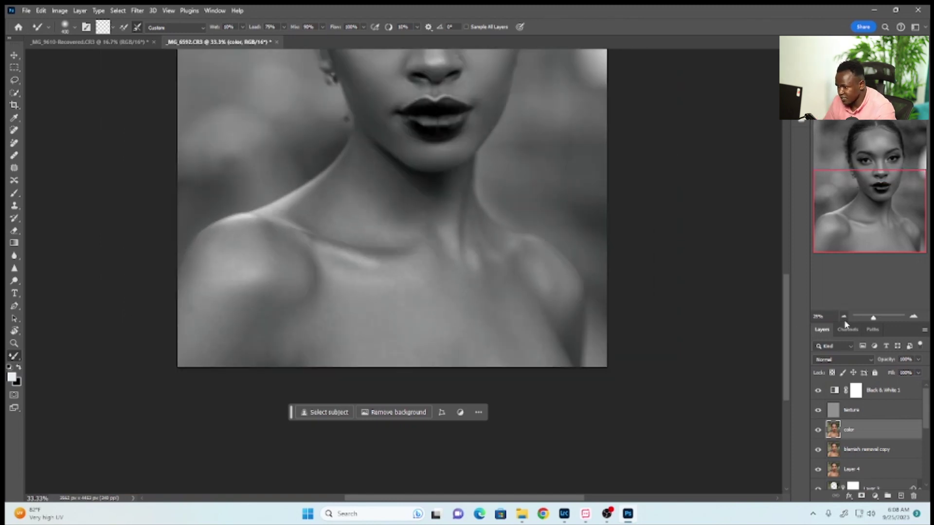
click(818, 390)
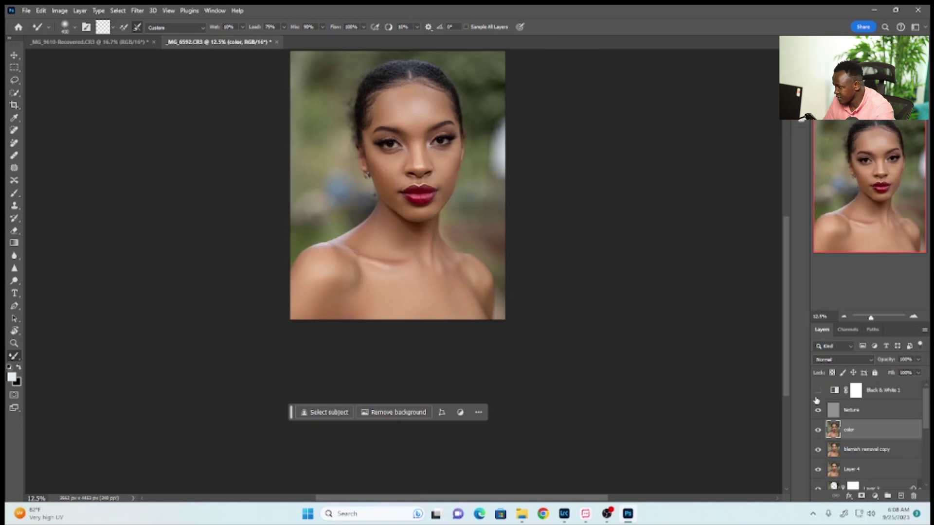
Group the texture and color layers together and name the group "frequency separation".
click(863, 413)
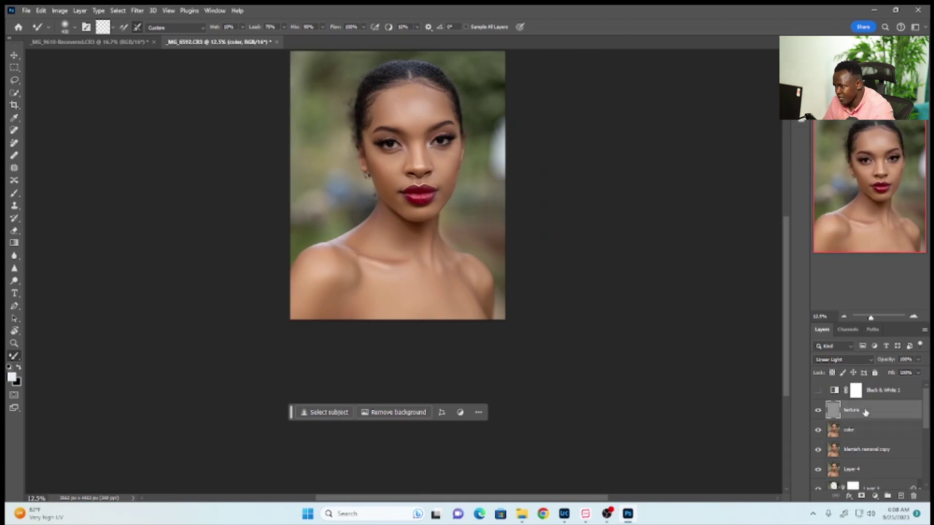
shift+click(851, 432)
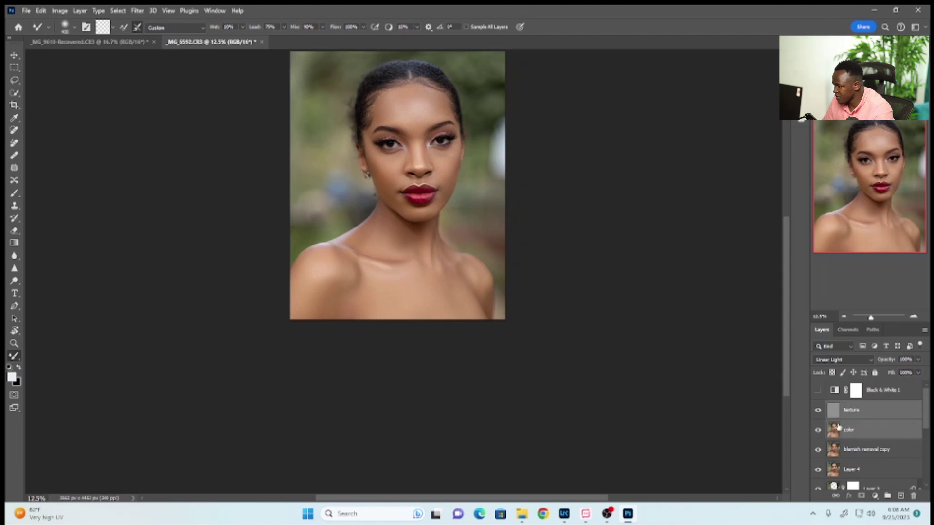
key(ctrl+g)
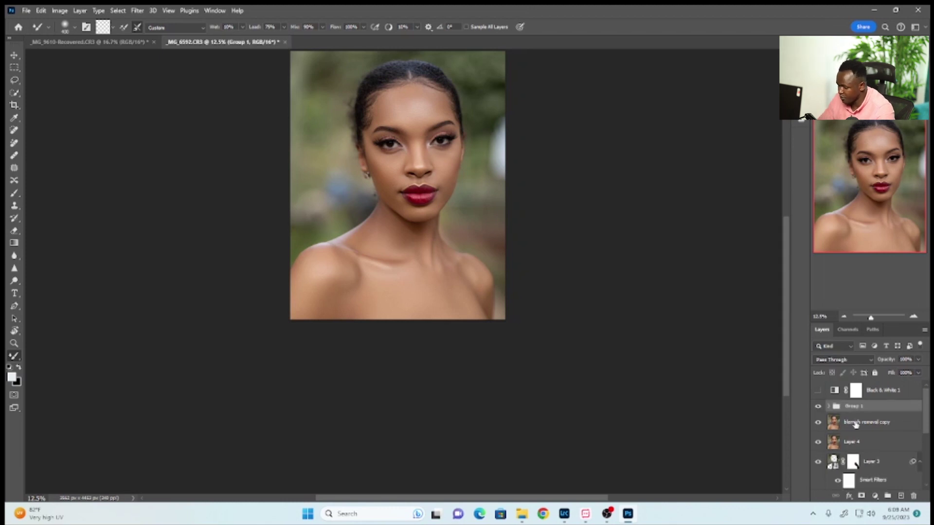
double_click(852, 407)
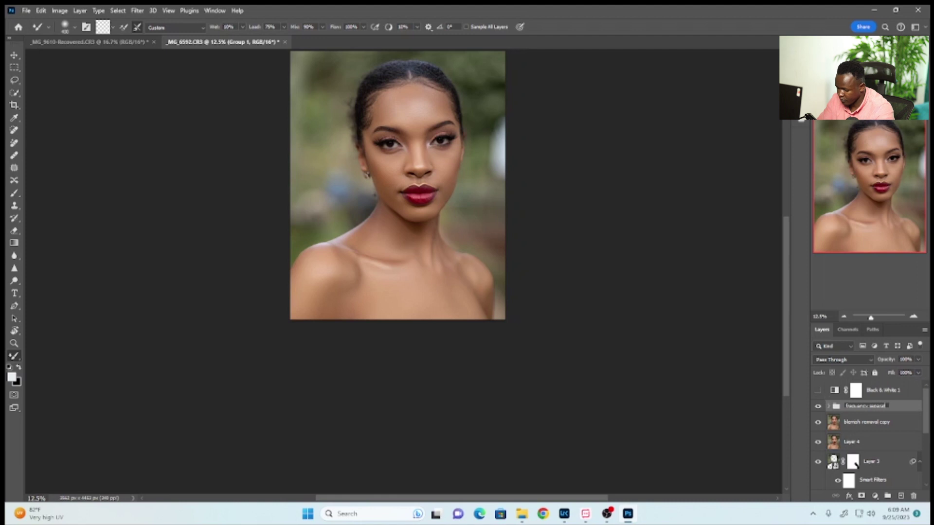
key(Return)
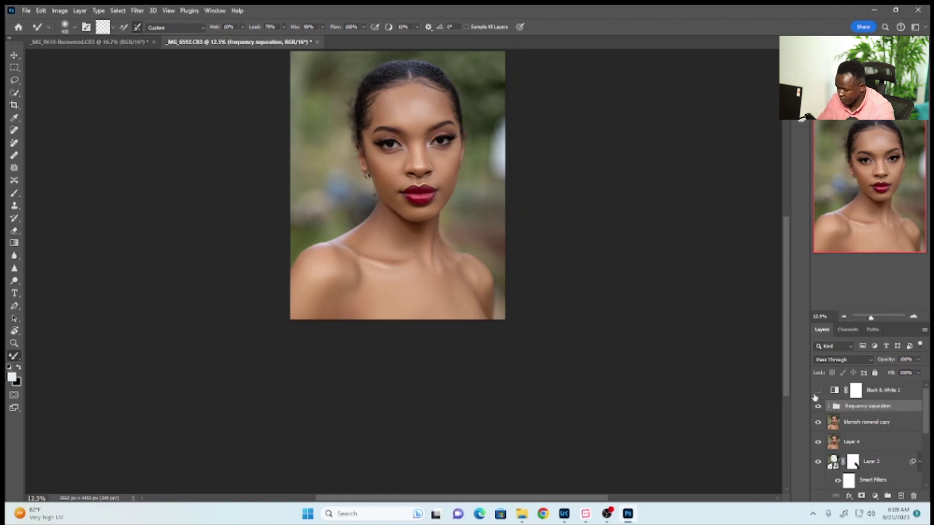
Toggle the frequency separation group's visibility to compare the portrait before and after the skin smoothing.
click(818, 408)
click(818, 409)
click(818, 411)
click(818, 411)
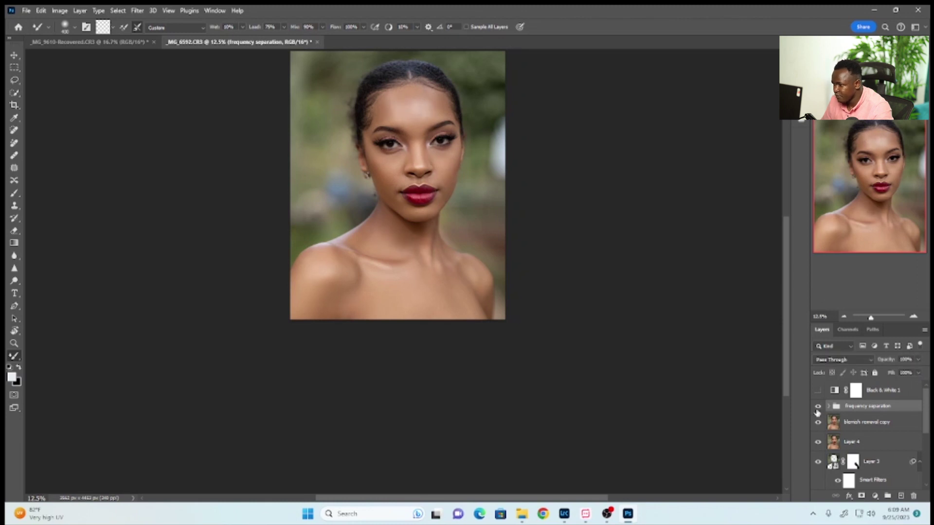
Make the color layer inside the frequency separation group active and set up the Lasso tool with a 22 px feather.
click(914, 318)
click(914, 318)
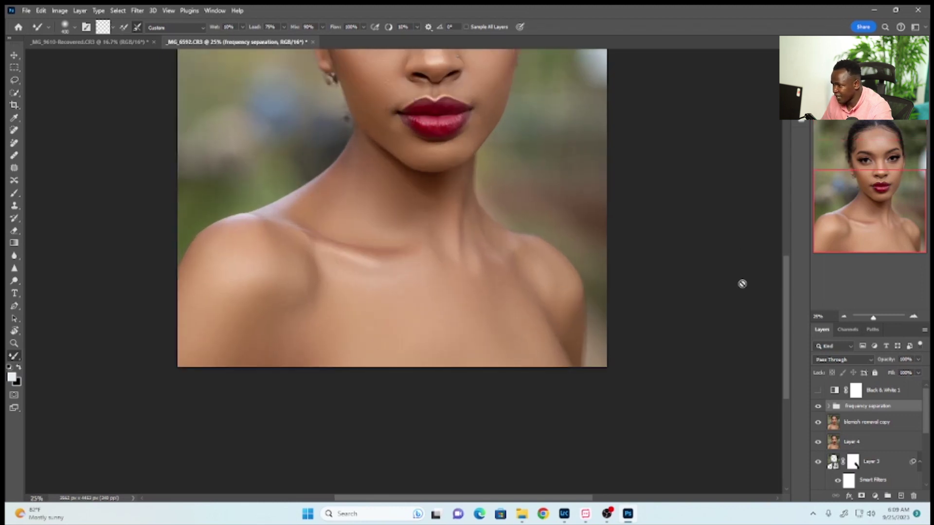
scroll(789, 319, up, 5)
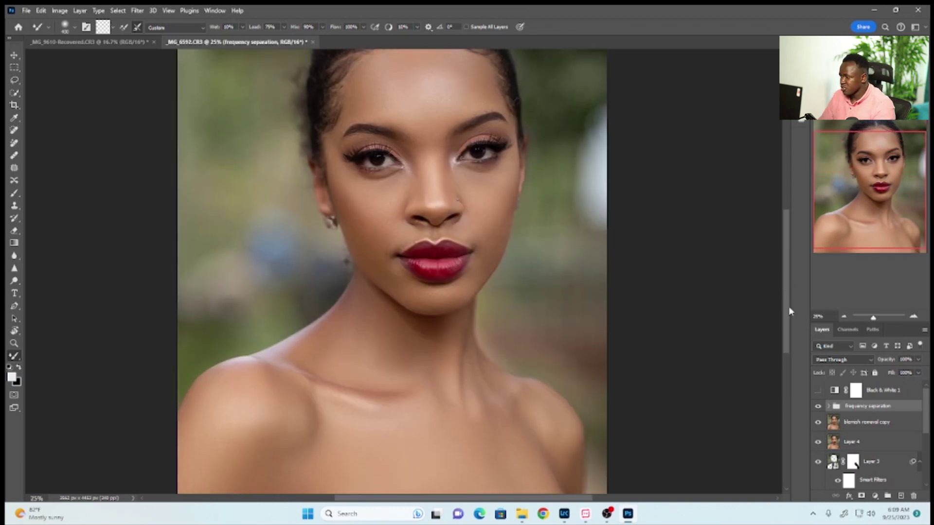
scroll(789, 317, up, 1)
click(829, 406)
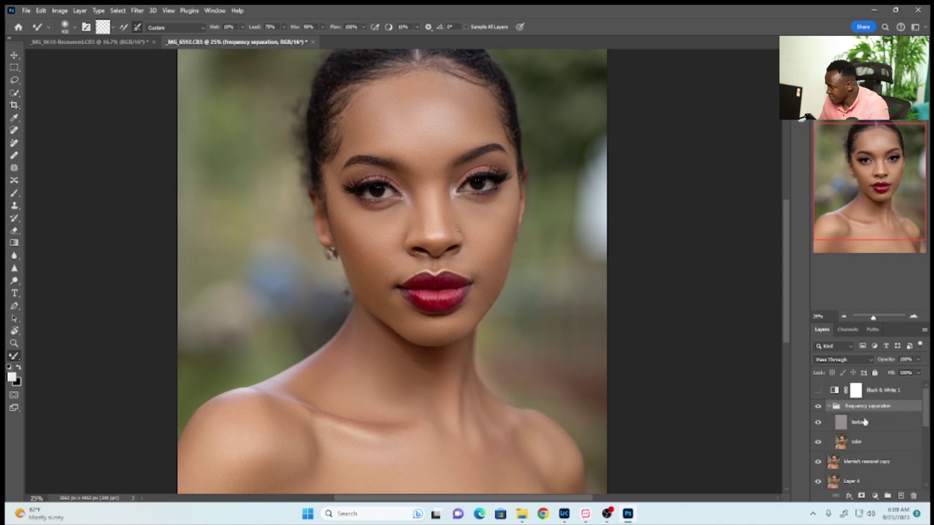
click(856, 444)
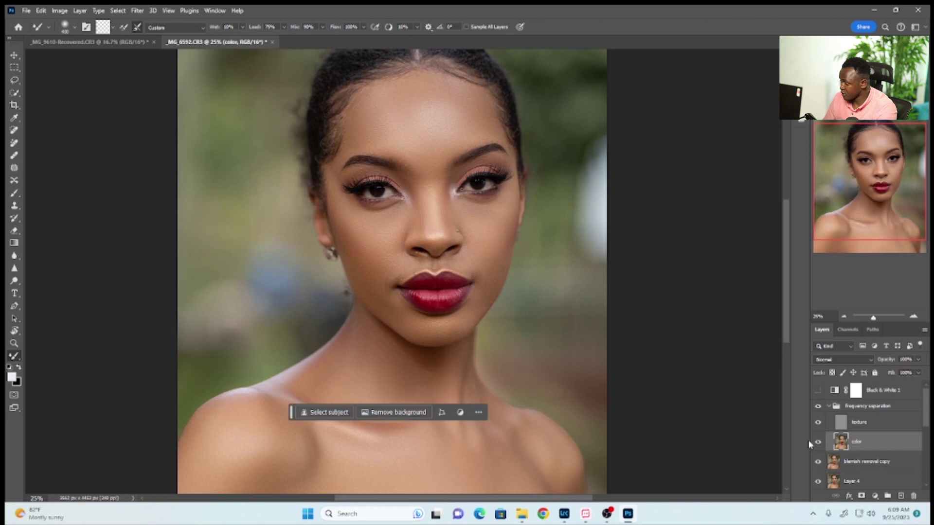
right_click(15, 80)
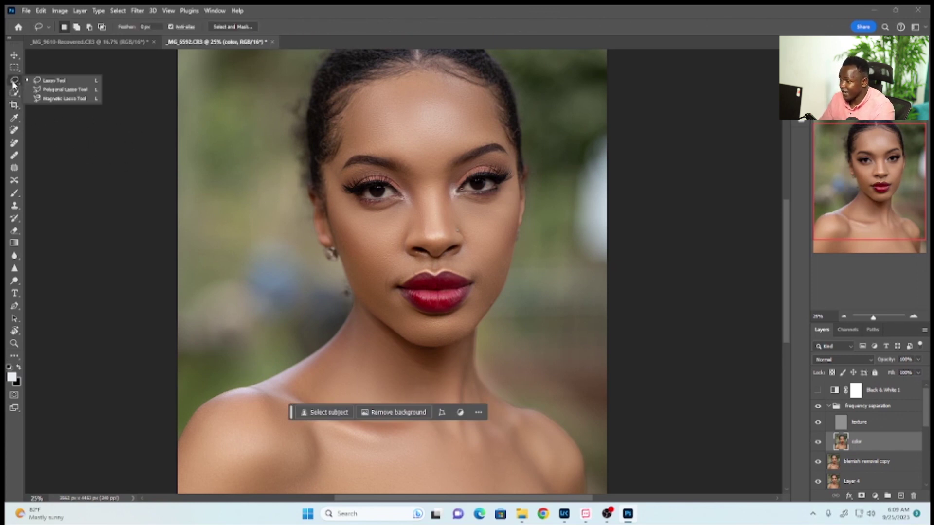
click(51, 79)
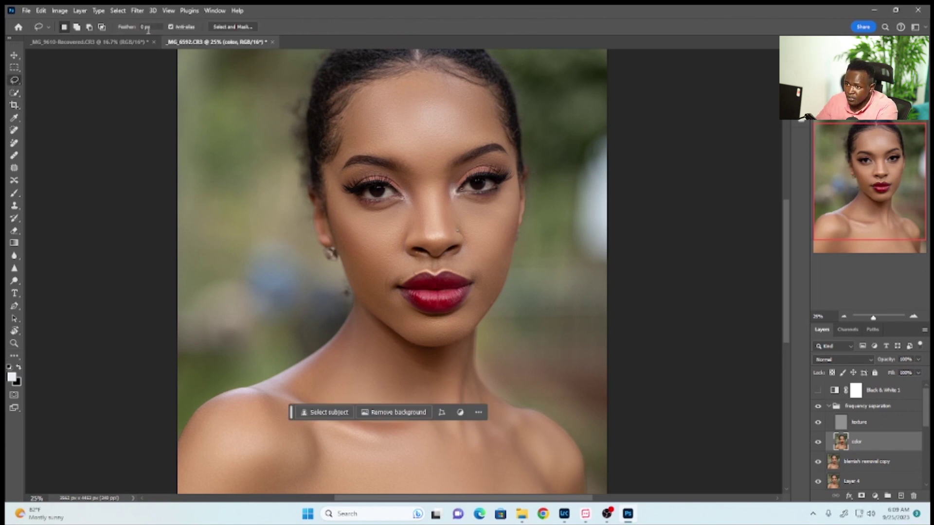
text(2)
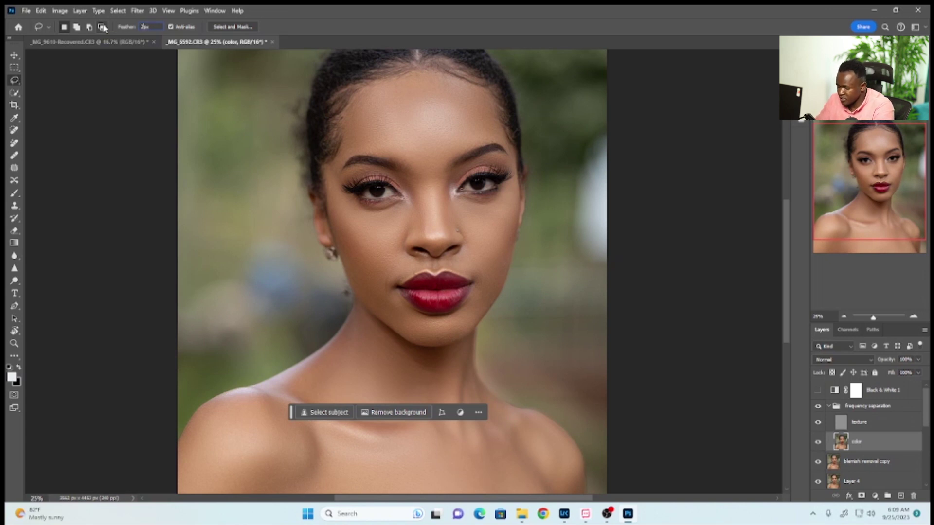
text(0)
click(410, 150)
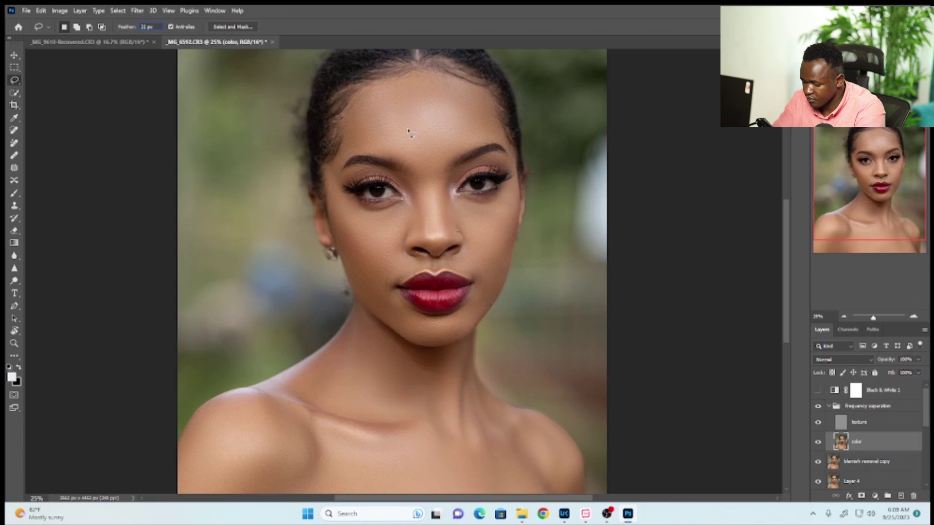
Outline the forehead skin with a freehand Lasso selection running along the hairline and just above the eyebrows.
drag(785, 237, 786, 223)
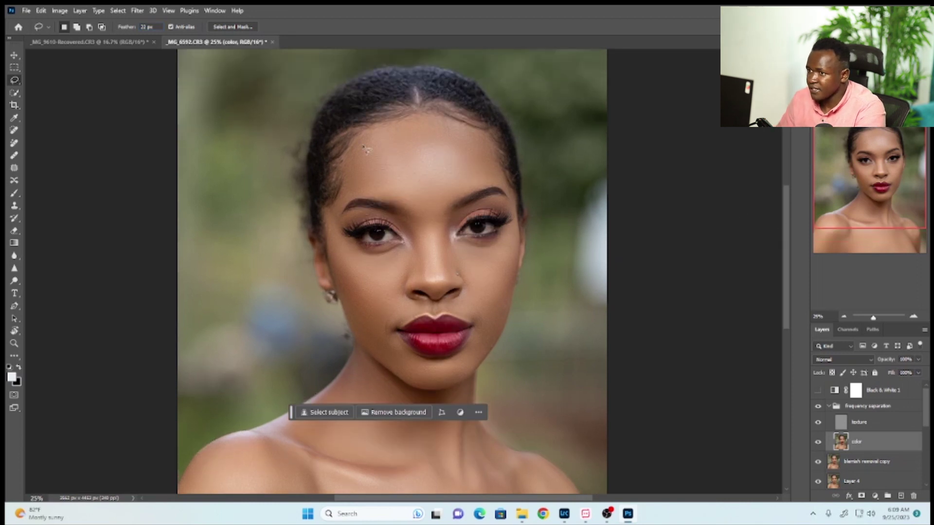
drag(351, 150, 352, 151)
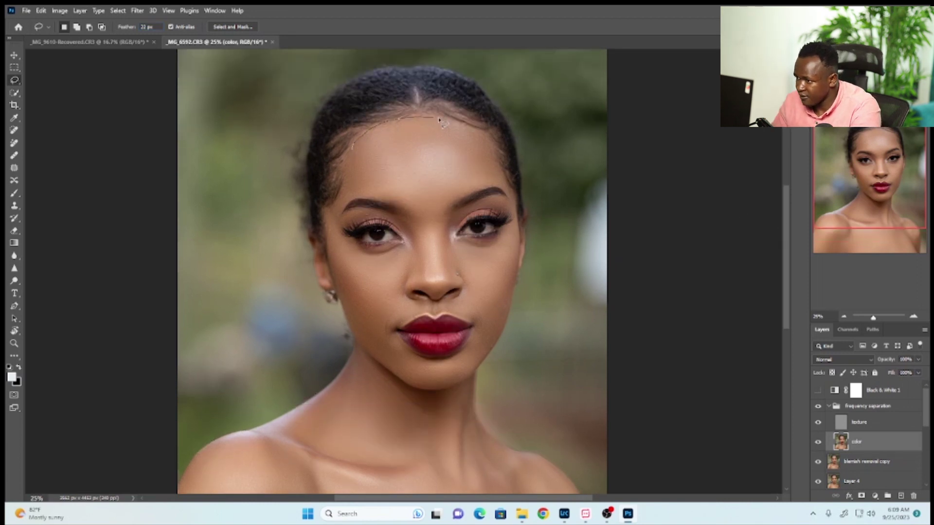
drag(500, 183, 426, 219)
mouse_move(380, 197)
mouse_down()
mouse_move(337, 209)
mouse_move(348, 164)
mouse_up()
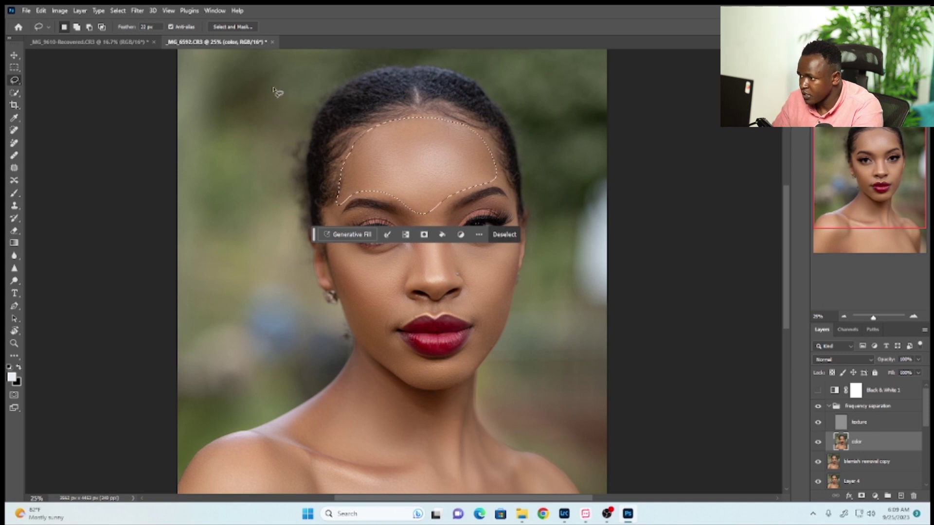
Blur the selected forehead on the color layer with a Gaussian Blur of 15.3 pixels and clear the selection.
click(139, 10)
mouse_move(148, 135)
click(102, 170)
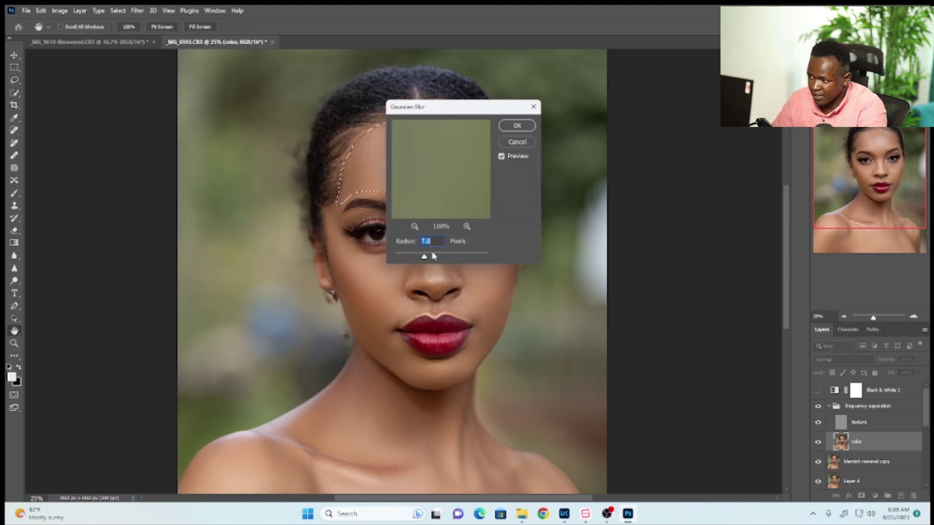
text(21)
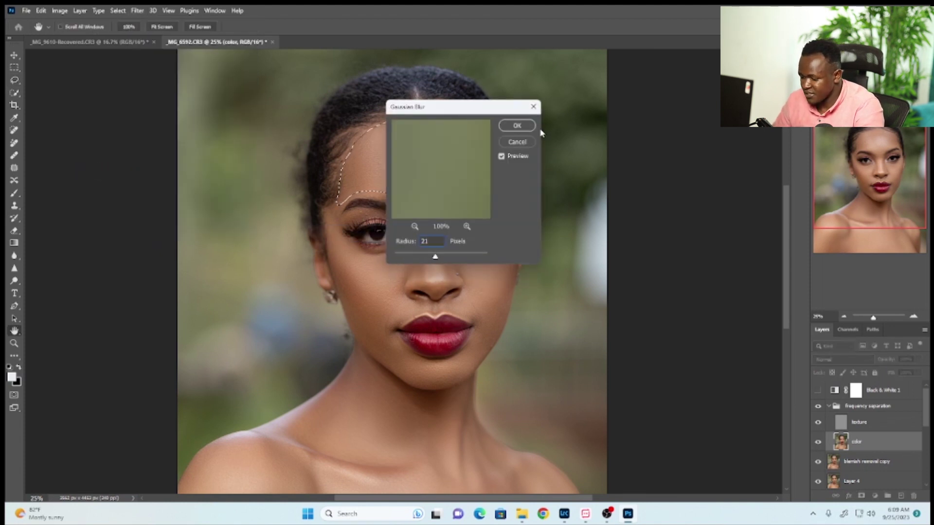
drag(485, 110, 607, 122)
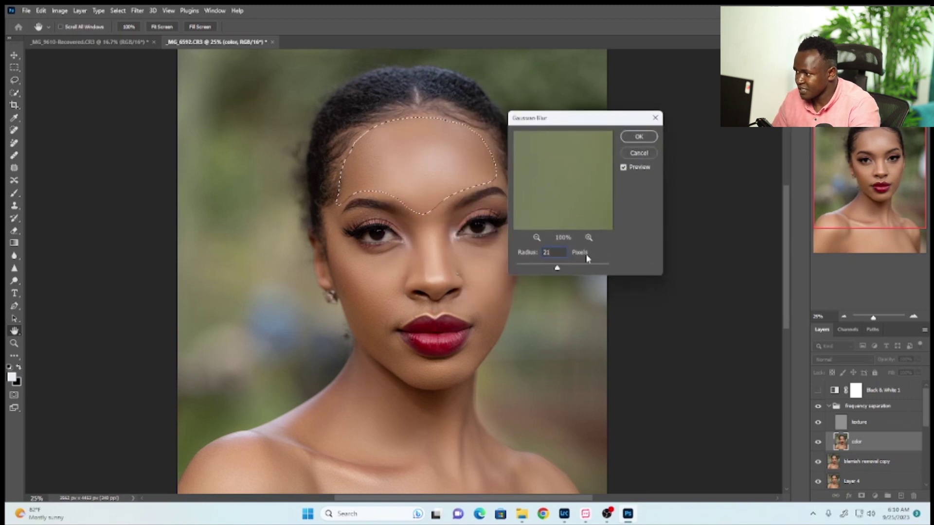
click(557, 269)
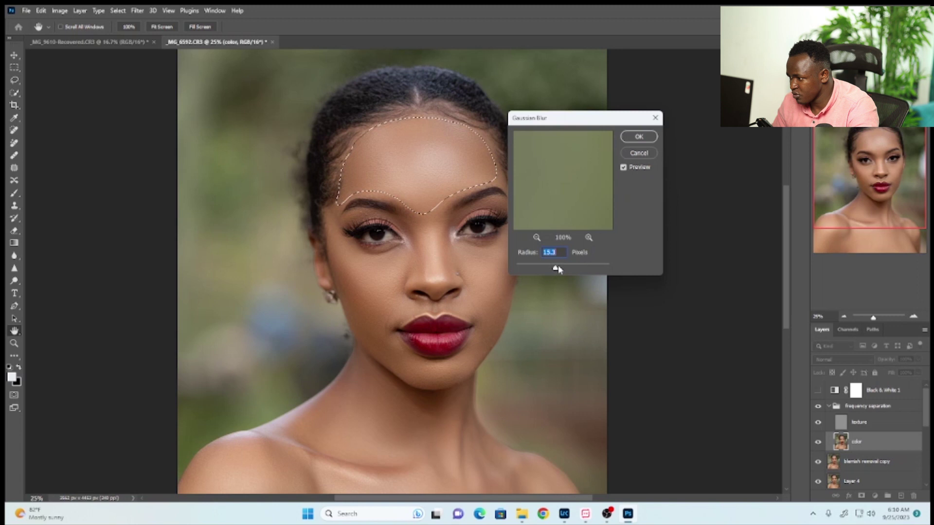
click(639, 138)
key(ctrl+d)
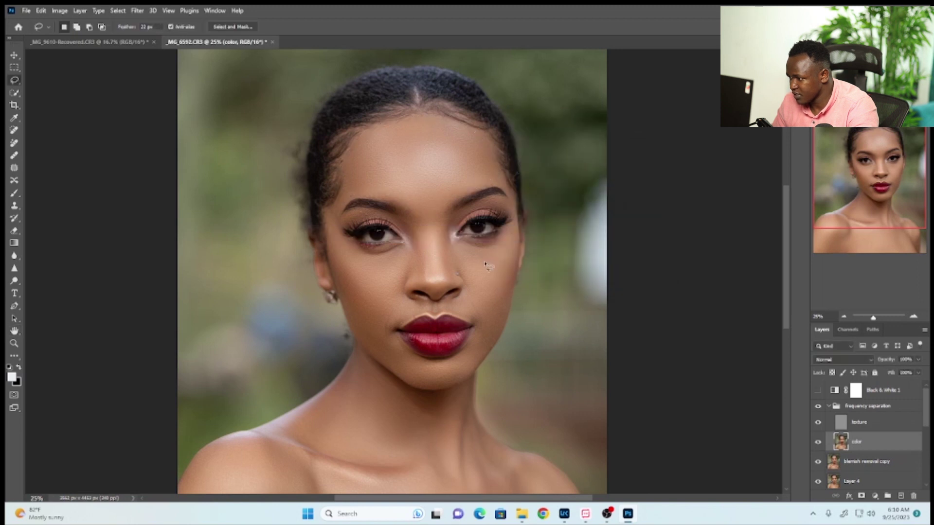
Lasso the cheek on the nose-stud side from under the eye to the jaw, apply a 15.3-pixel Gaussian Blur, and deselect.
drag(510, 229, 511, 230)
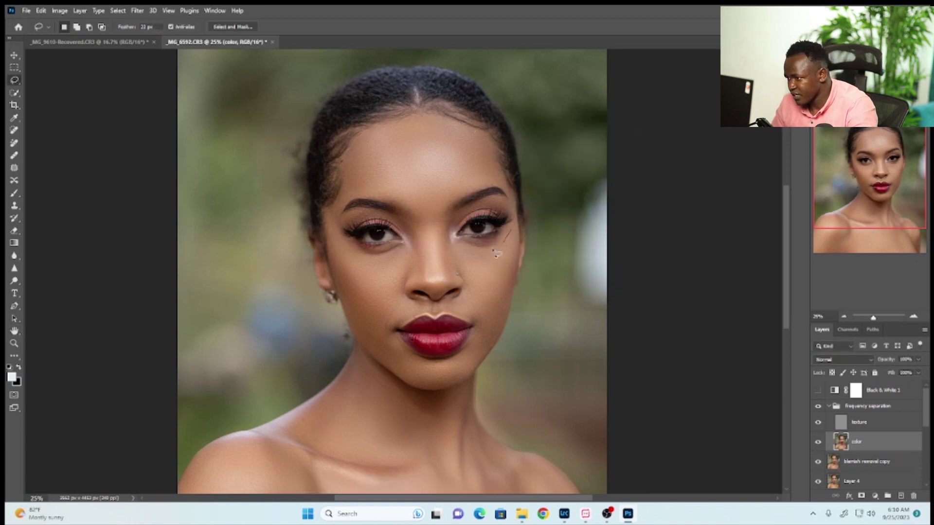
mouse_move(470, 308)
mouse_down()
mouse_move(486, 346)
mouse_move(516, 272)
mouse_up()
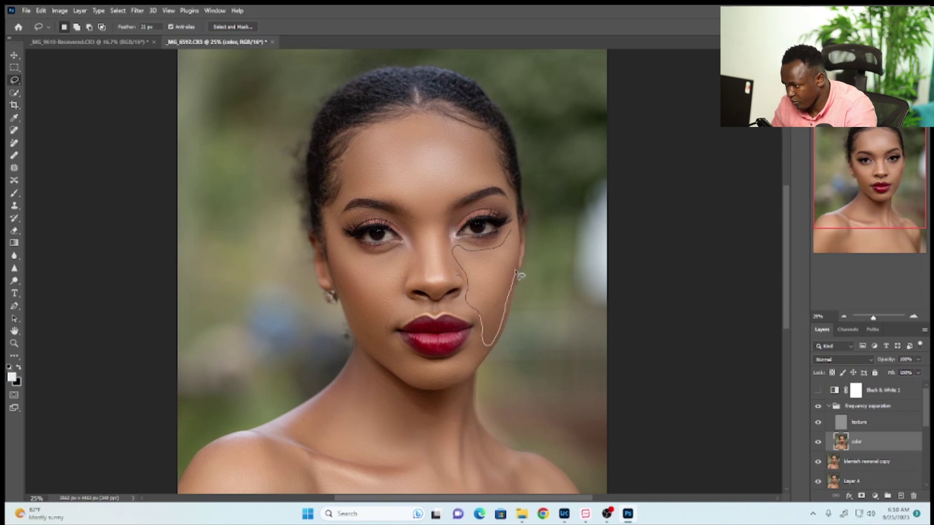
drag(512, 237, 511, 234)
click(137, 10)
mouse_move(146, 135)
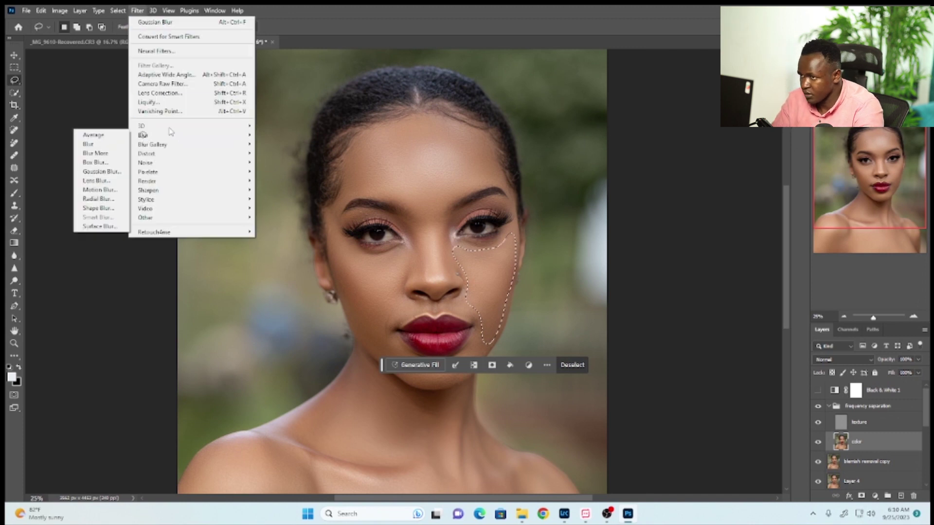
click(101, 172)
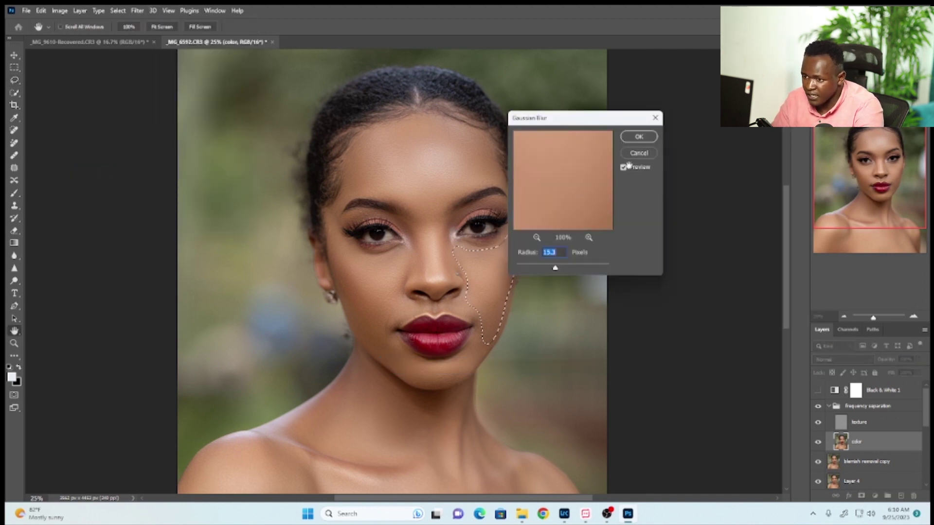
click(638, 136)
key(ctrl+d)
Lasso the cheek on the visible-earring side from under the eye to beside the mouth, apply a 15.3-pixel Gaussian Blur, and deselect.
drag(328, 232, 378, 257)
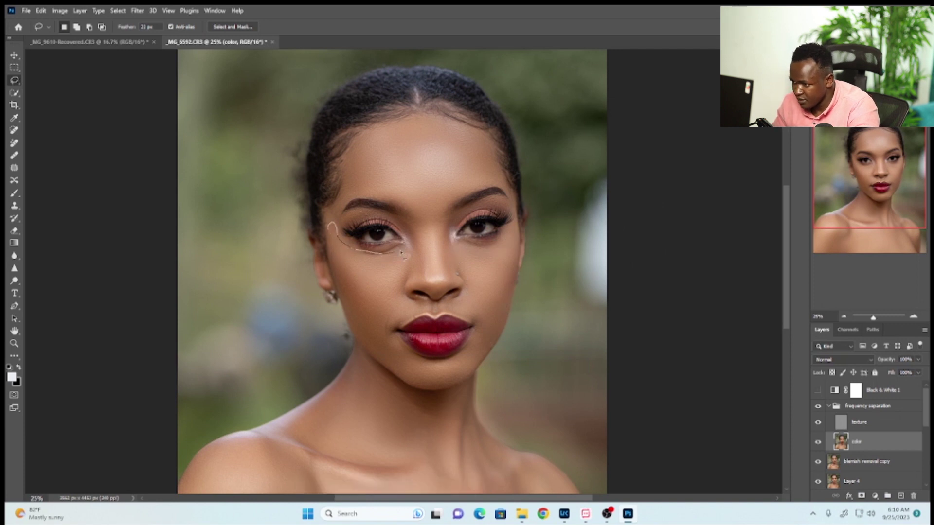
mouse_move(398, 295)
mouse_down()
mouse_move(384, 351)
mouse_move(360, 330)
mouse_move(327, 262)
mouse_move(329, 230)
mouse_up()
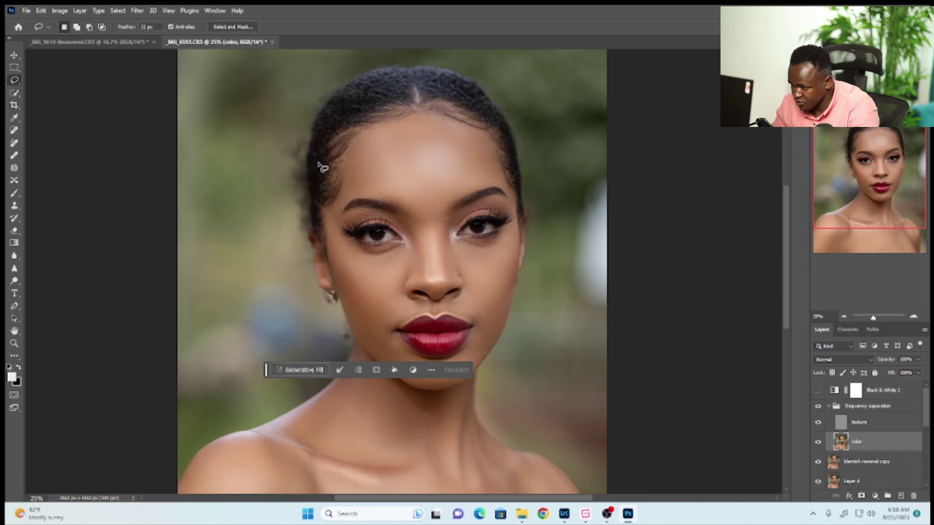
click(138, 10)
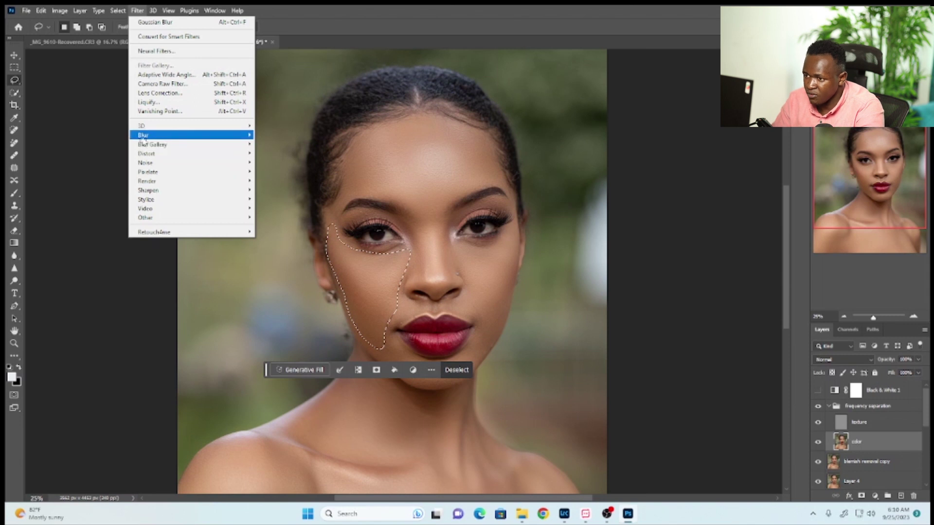
mouse_move(143, 139)
click(102, 171)
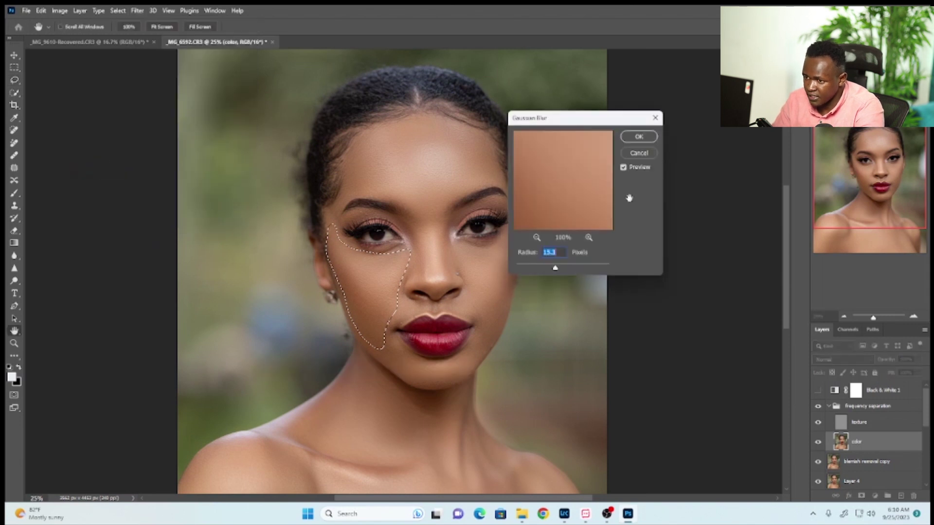
click(638, 137)
click(420, 358)
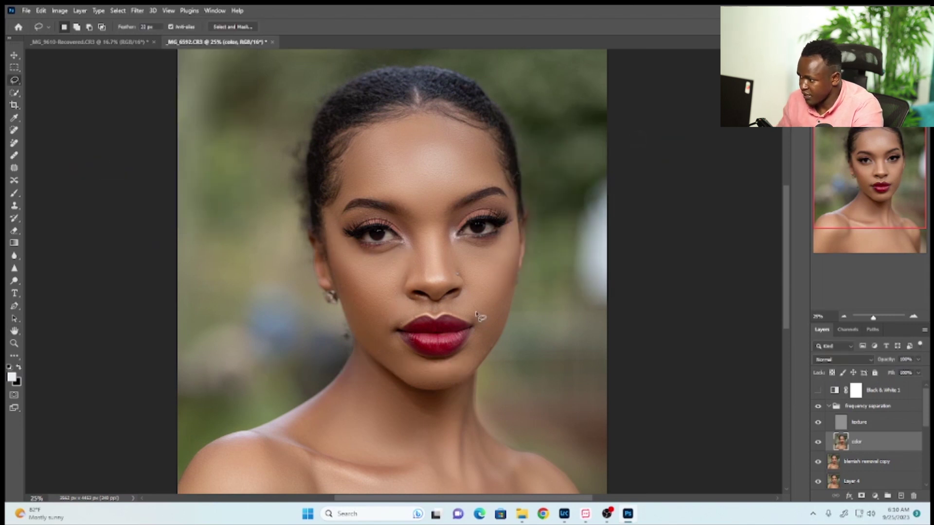
Lasso the chin skin in a curved band below the lips, apply a 15.3-pixel Gaussian Blur, and deselect.
scroll(785, 270, down, 2)
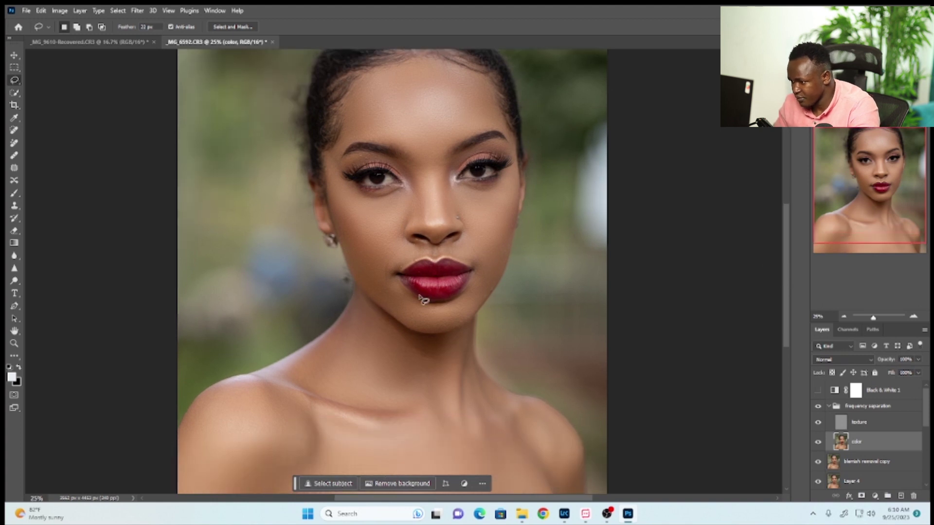
mouse_move(372, 282)
mouse_down()
mouse_move(428, 311)
mouse_move(464, 303)
mouse_move(486, 273)
mouse_move(488, 288)
mouse_move(471, 315)
mouse_move(441, 331)
mouse_move(404, 323)
mouse_move(377, 297)
mouse_up()
click(137, 10)
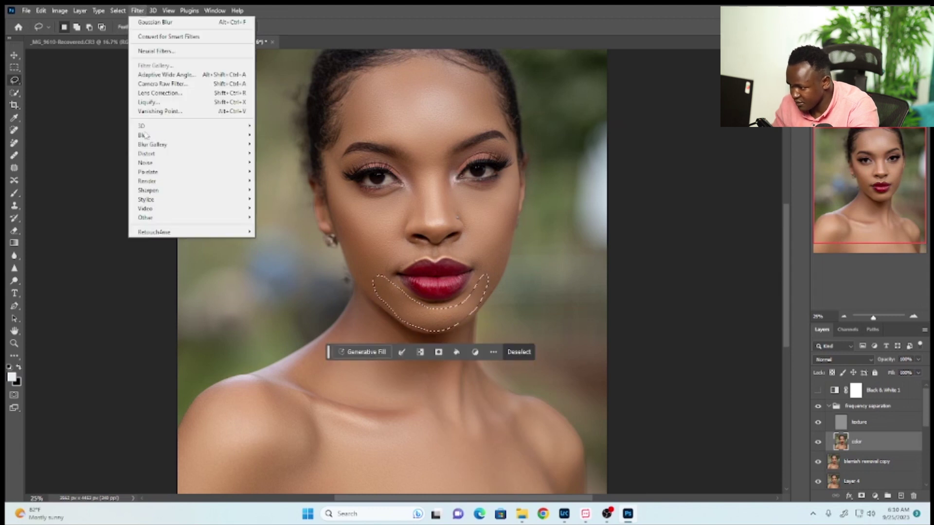
mouse_move(142, 135)
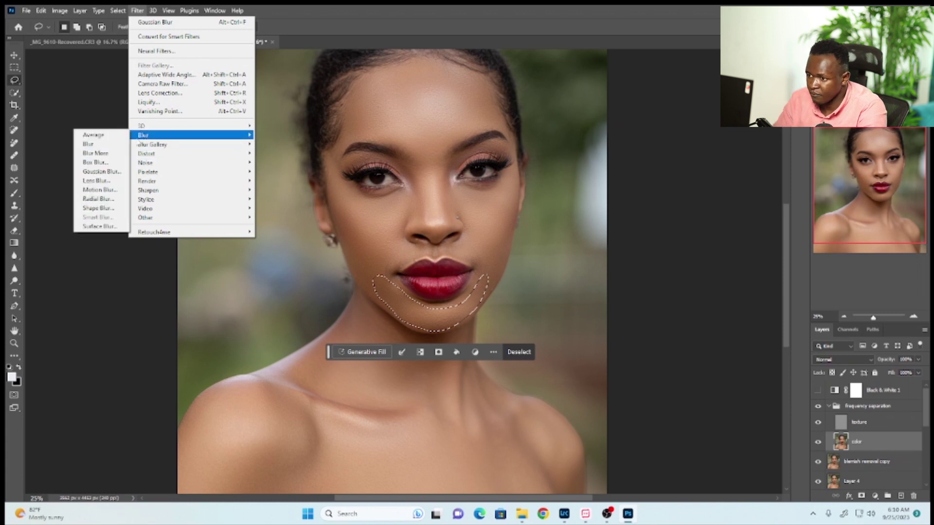
click(99, 174)
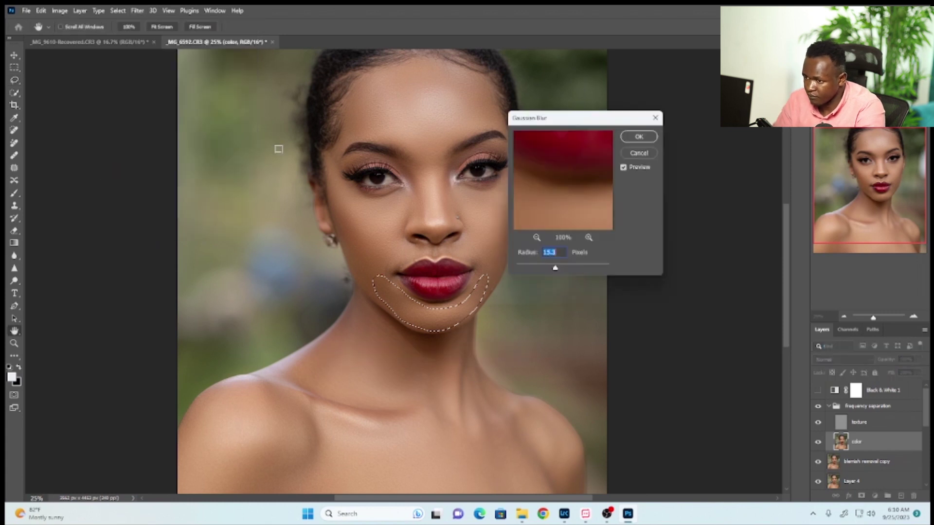
click(637, 138)
key(ctrl+d)
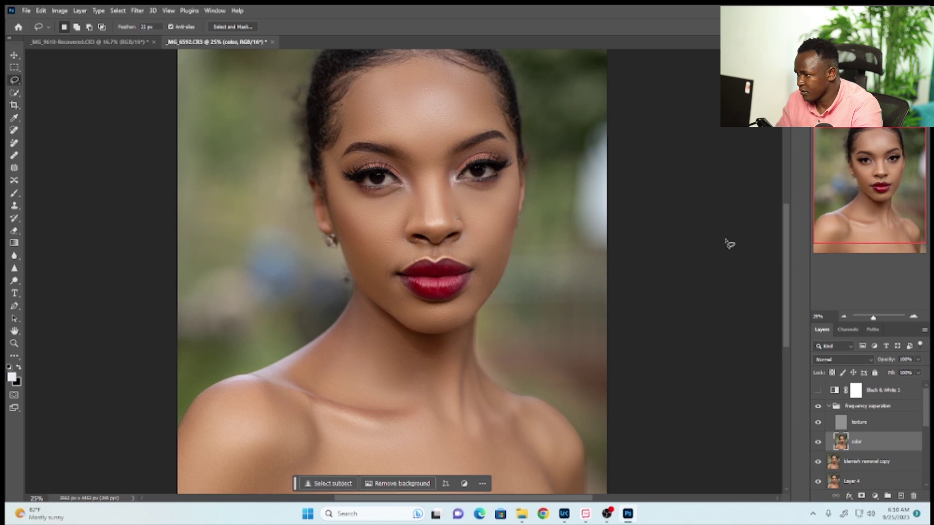
Toggle the frequency separation group's visibility to compare the skin before and after, both close up and on the whole portrait.
scroll(753, 236, up, 3)
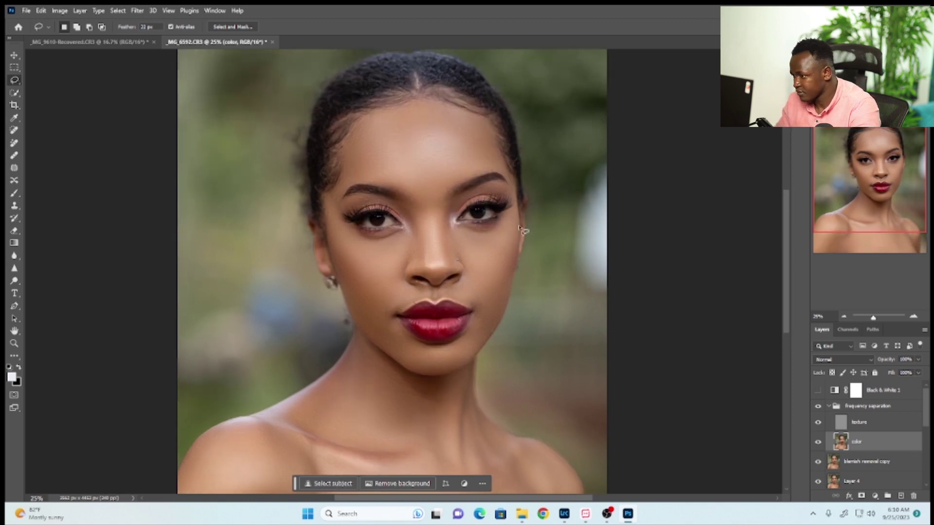
key(ctrl+plus)
key(ctrl+plus)
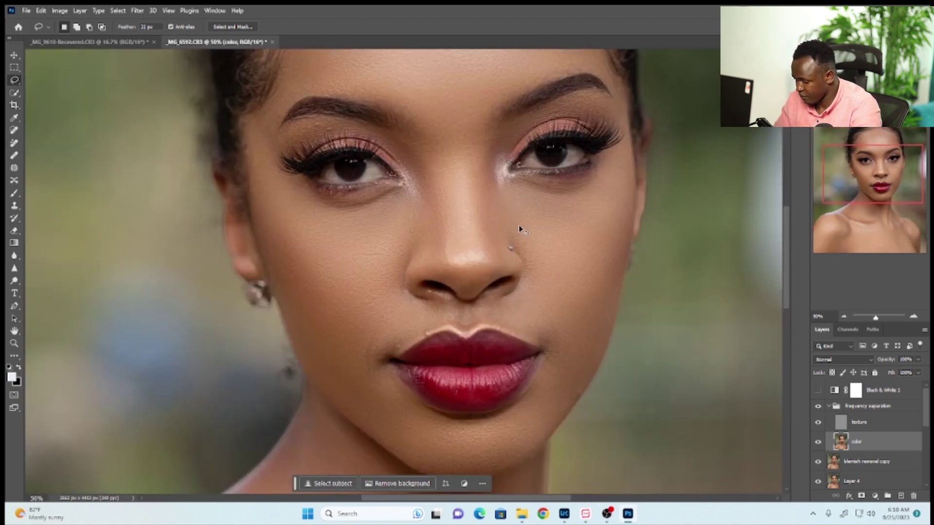
click(819, 410)
click(818, 409)
click(819, 410)
click(819, 410)
key(ctrl+0)
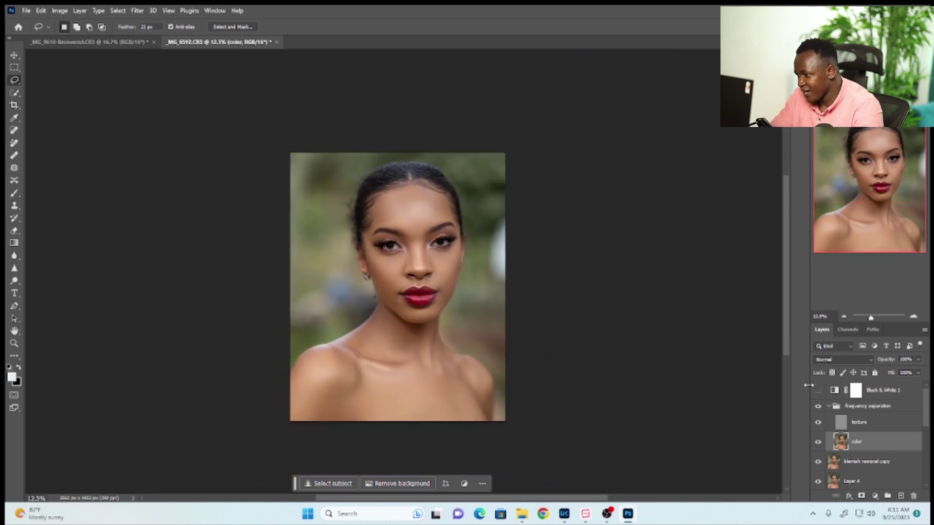
click(818, 407)
click(818, 407)
click(818, 408)
click(818, 408)
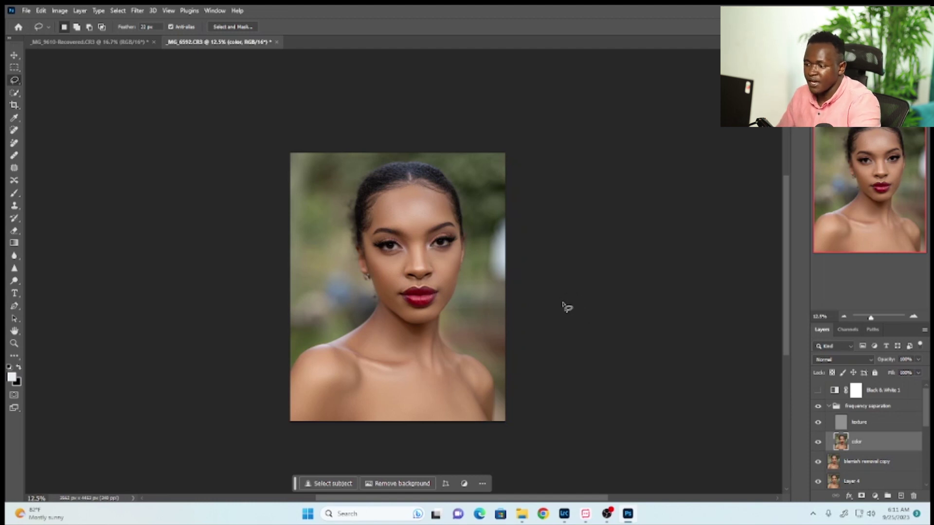
Set up the Clone Stamp tool on the texture layer with its sampling limited to Current Layer.
key(ctrl+plus)
key(ctrl+plus)
key(ctrl+plus)
key(ctrl+plus)
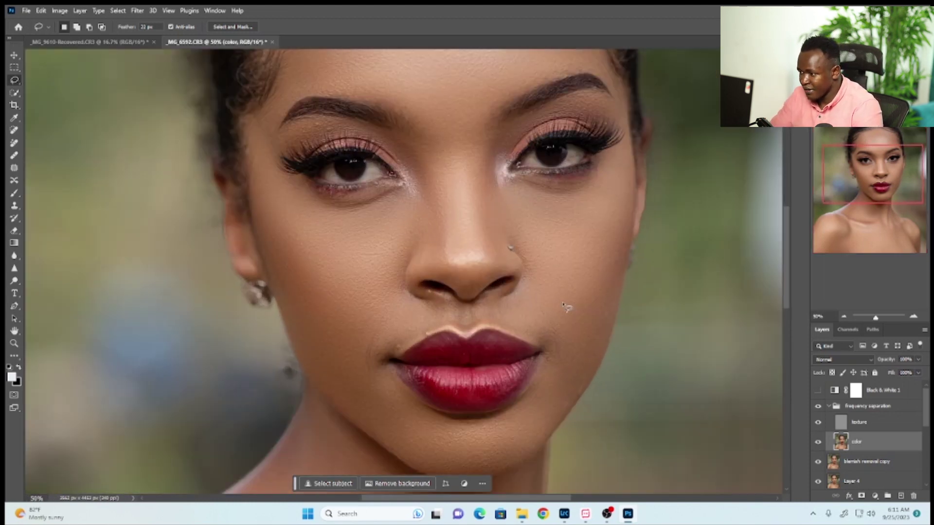
click(16, 205)
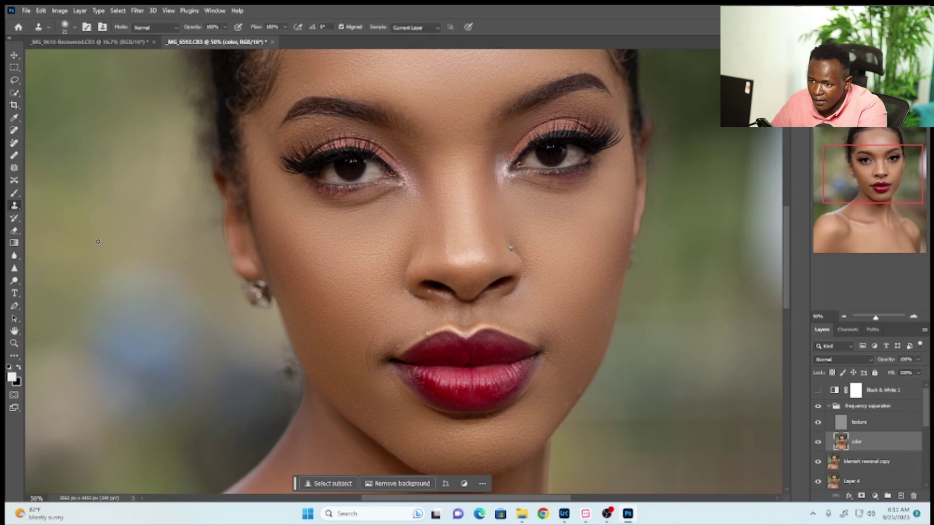
click(858, 422)
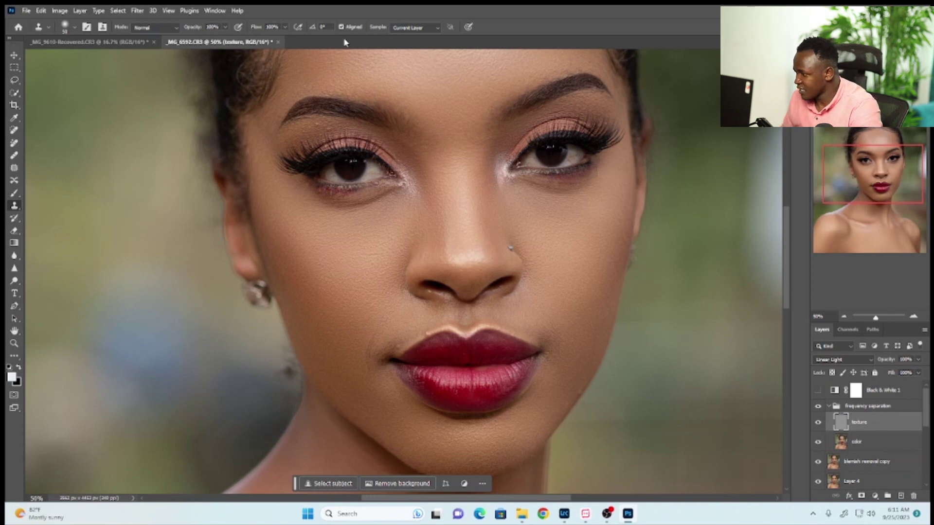
click(436, 28)
click(408, 34)
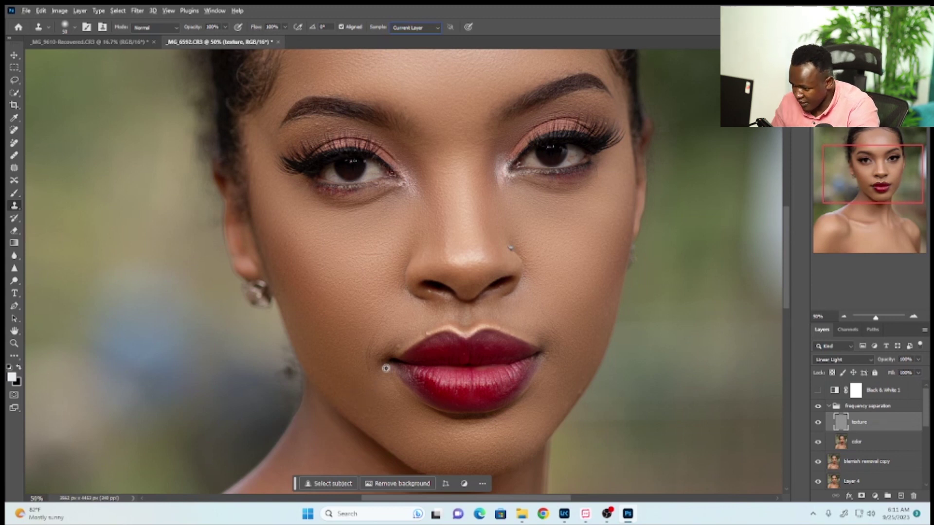
Sample clean skin texture by the mouth corner and below the eyebrow, and clone it over the upper eyelid on the visible-earring side.
alt+click(391, 345)
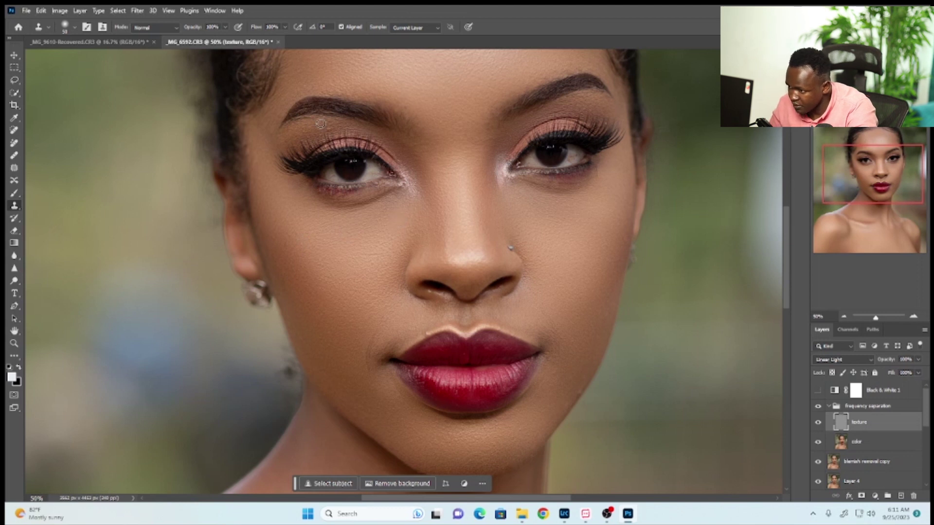
alt+click(306, 137)
drag(329, 132, 335, 140)
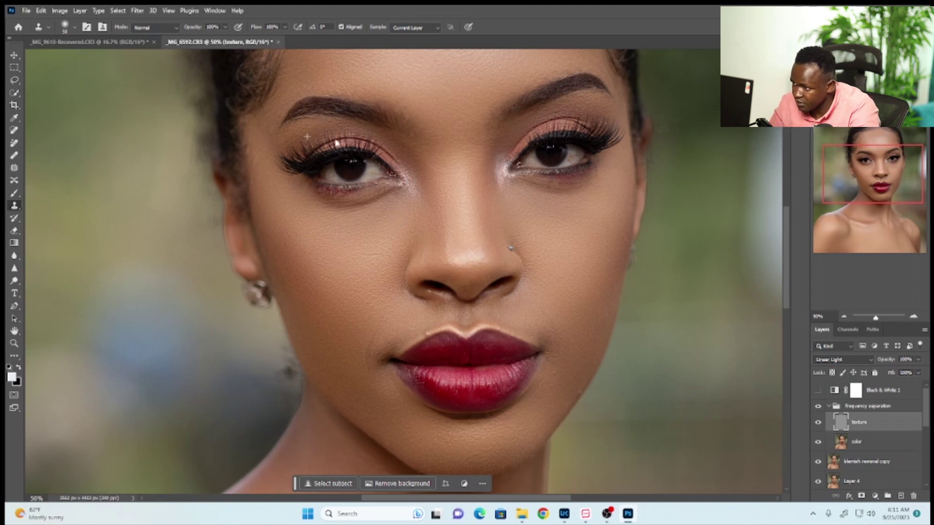
click(74, 27)
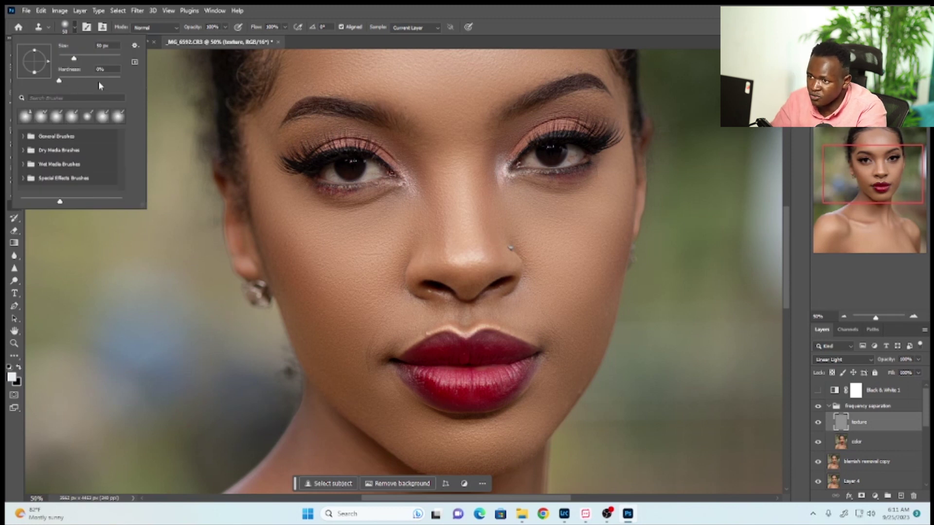
Clone clean sampled skin texture over the uneven spots on the forehead, from above the eyebrows up toward the hairline.
drag(787, 263, 783, 247)
alt+click(547, 291)
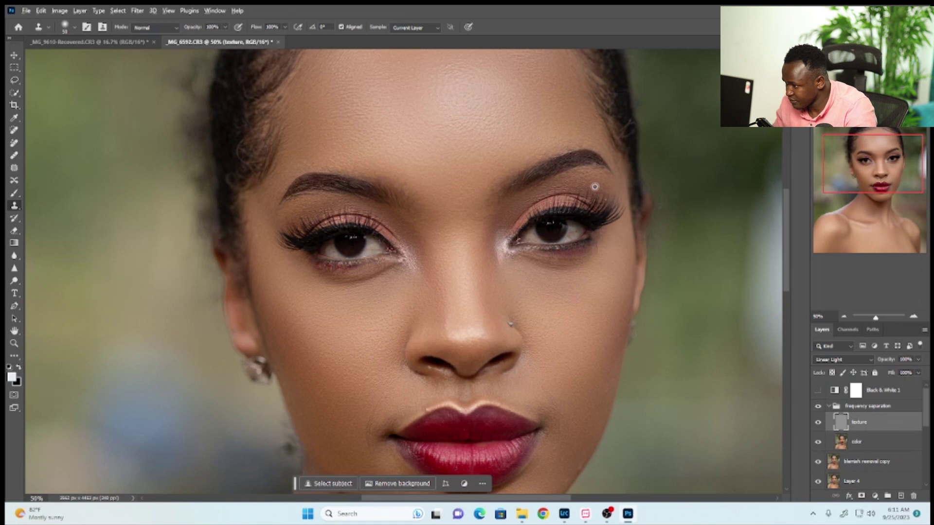
drag(785, 211, 784, 184)
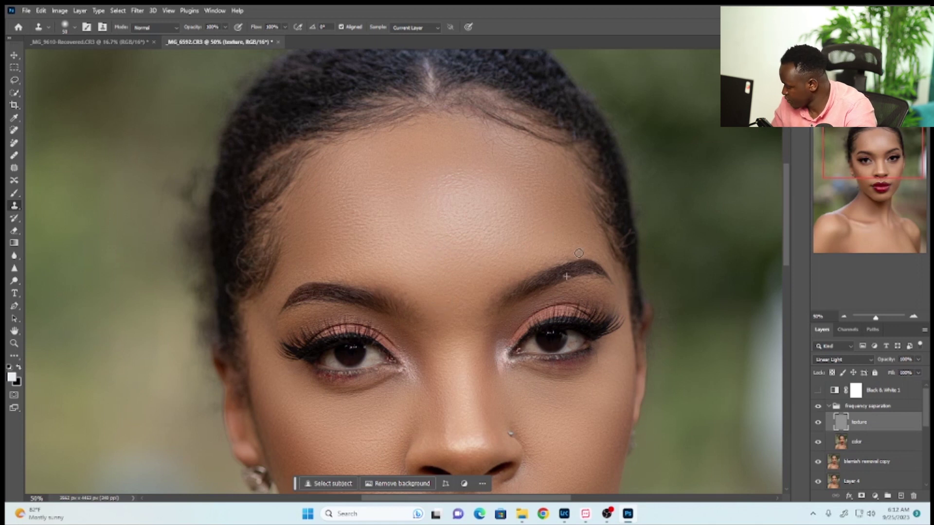
drag(519, 235, 516, 228)
alt+click(504, 202)
drag(538, 150, 536, 145)
Clone smooth sampled skin texture over the areas under both eyes on the texture layer.
drag(787, 258, 785, 299)
mouse_move(371, 382)
mouse_down()
mouse_move(367, 365)
mouse_move(385, 328)
mouse_up()
alt+click(379, 380)
drag(378, 372, 373, 351)
alt+click(554, 356)
mouse_move(559, 307)
mouse_down()
mouse_move(574, 356)
mouse_move(572, 349)
mouse_up()
Clone clean sampled skin texture over the jaw and chin below the lips.
drag(785, 296, 779, 325)
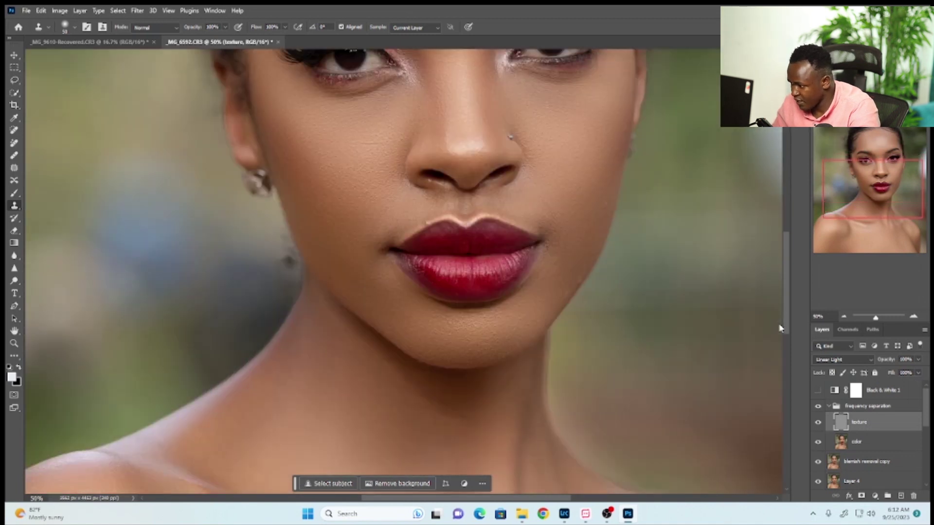
alt+click(579, 285)
drag(530, 361, 517, 326)
alt+click(467, 355)
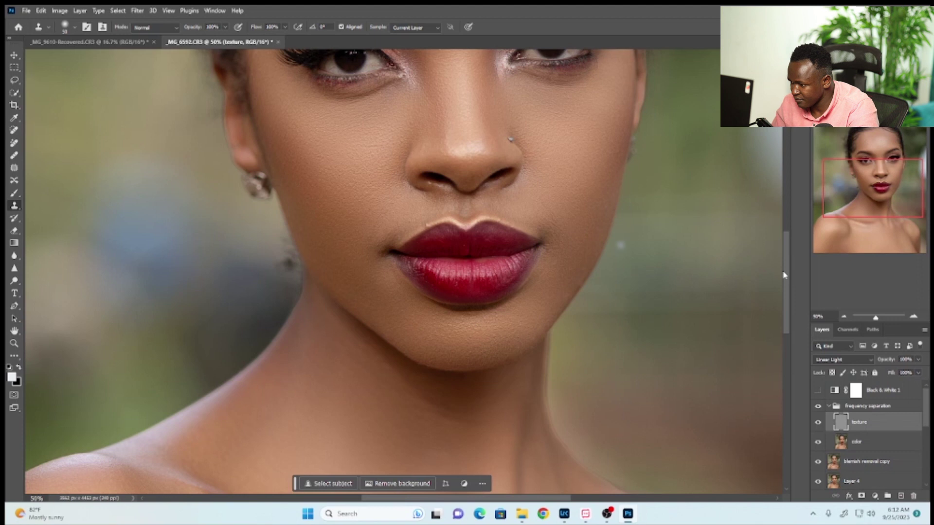
Clone clean skin texture along the temple and forehead edge near the hairline on the visible-earring side.
drag(785, 293, 769, 223)
alt+click(256, 310)
drag(284, 246, 283, 212)
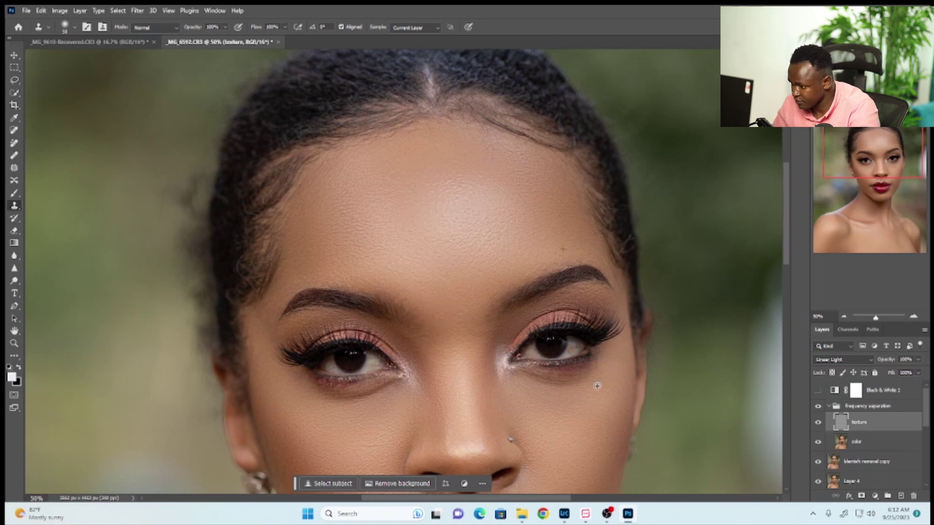
Zoom out to the whole portrait and check the retouch by toggling the frequency separation group's visibility.
scroll(779, 297, down, 3)
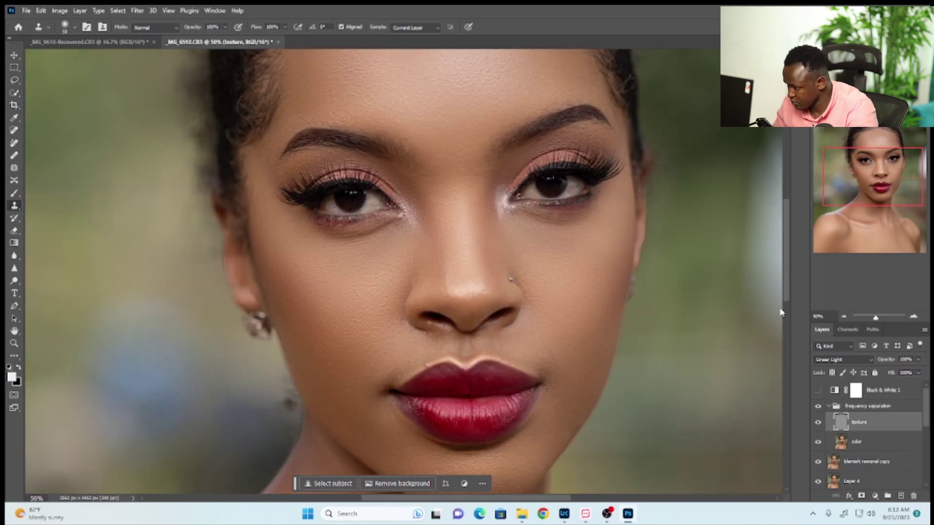
scroll(780, 312, down, 1)
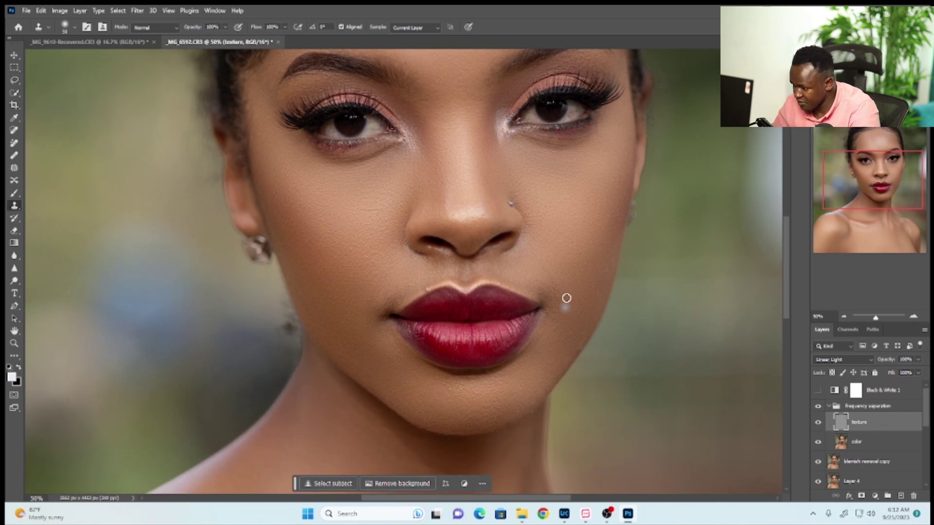
click(843, 316)
click(843, 316)
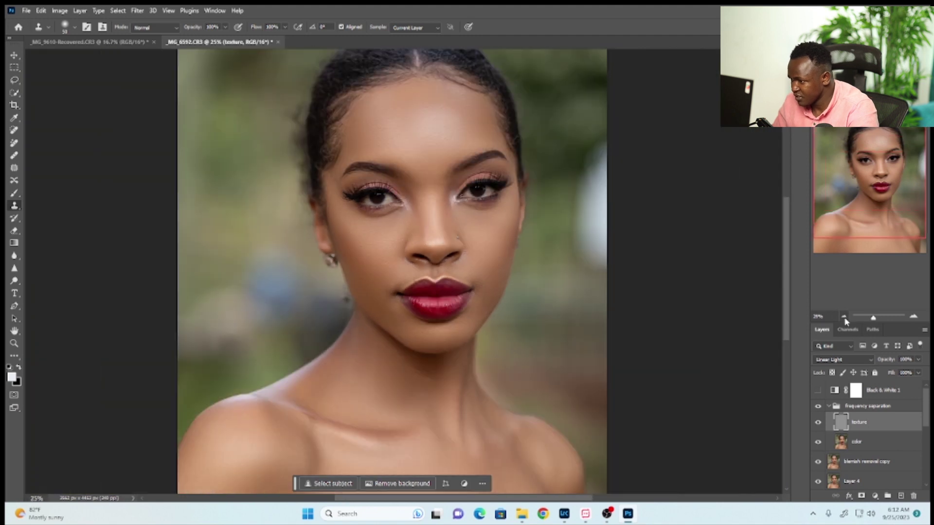
click(843, 317)
click(843, 317)
click(844, 317)
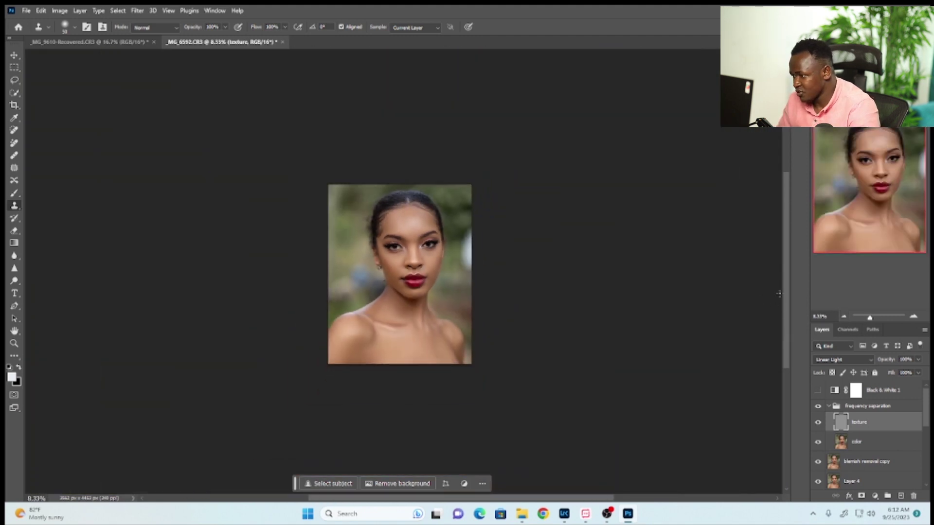
scroll(788, 320, down, 3)
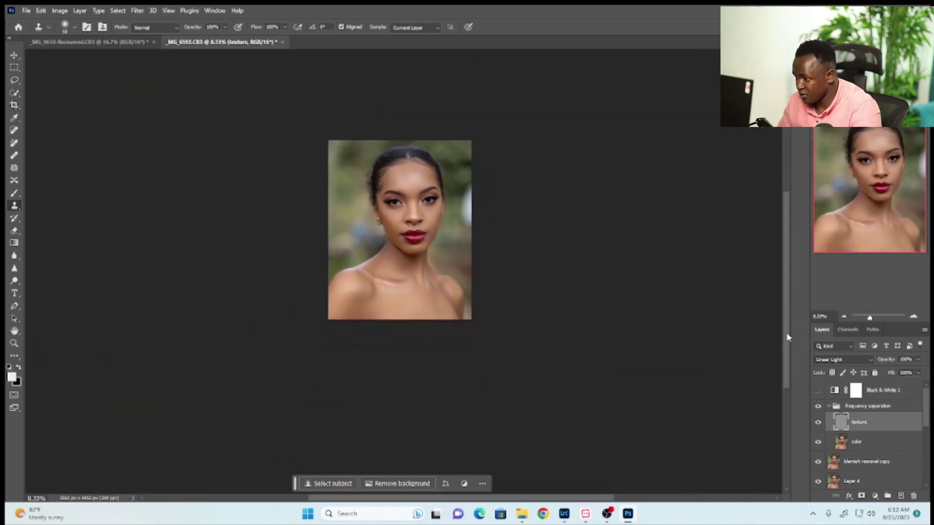
click(817, 406)
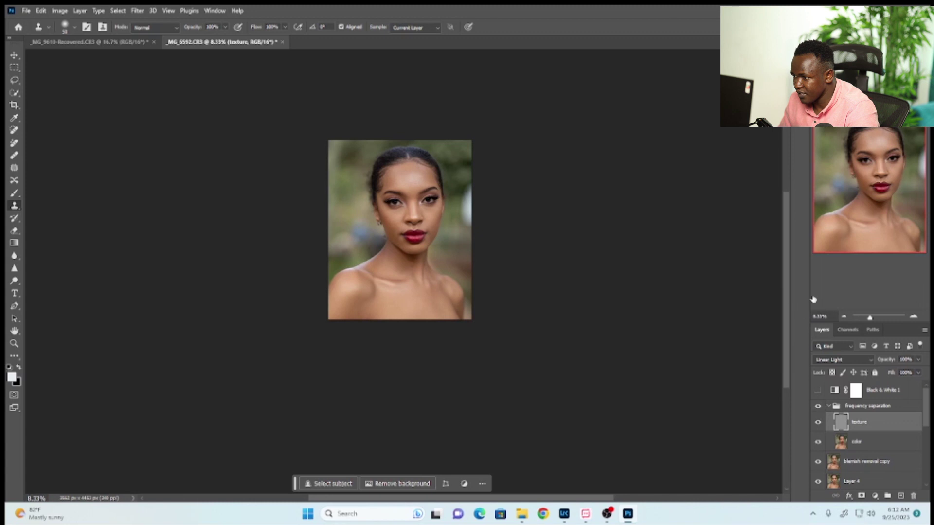
Delete the Black & White 1 adjustment layer and stamp all visible layers into a new merged layer on top.
click(879, 393)
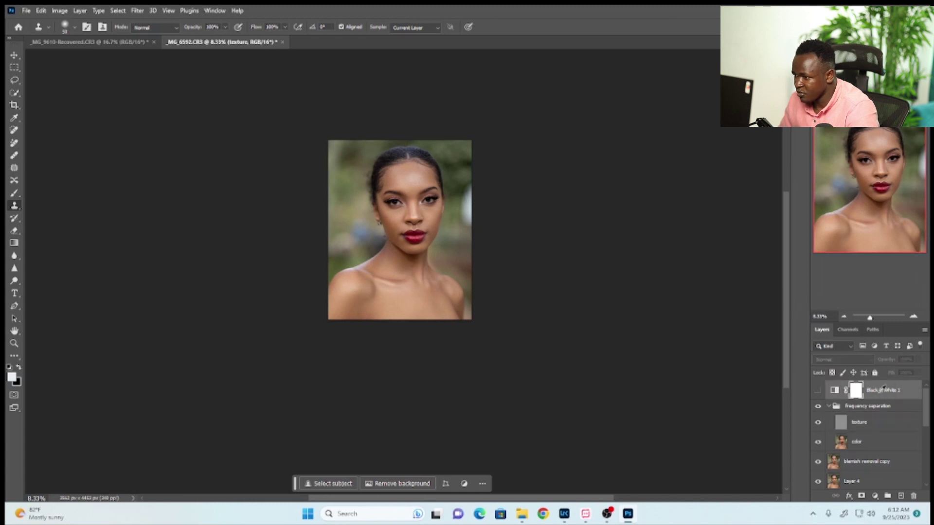
key(Delete)
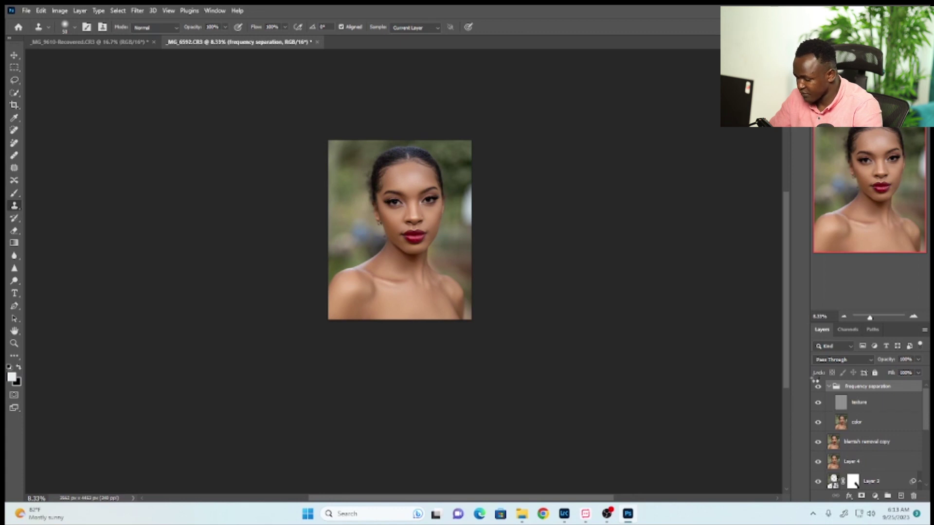
key(ctrl+shift+alt+e)
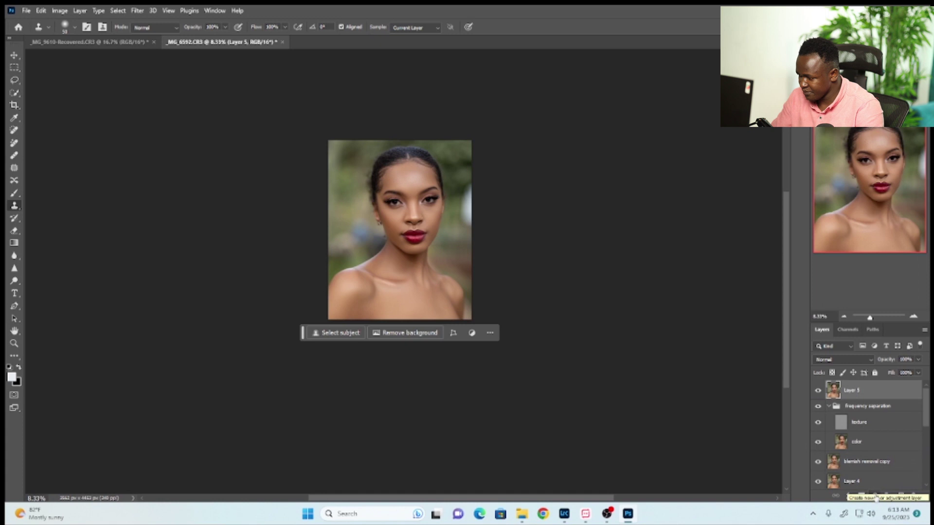
Add a Curves adjustment layer above the merged layer and raise the curve's midpoint to brighten the portrait.
click(875, 496)
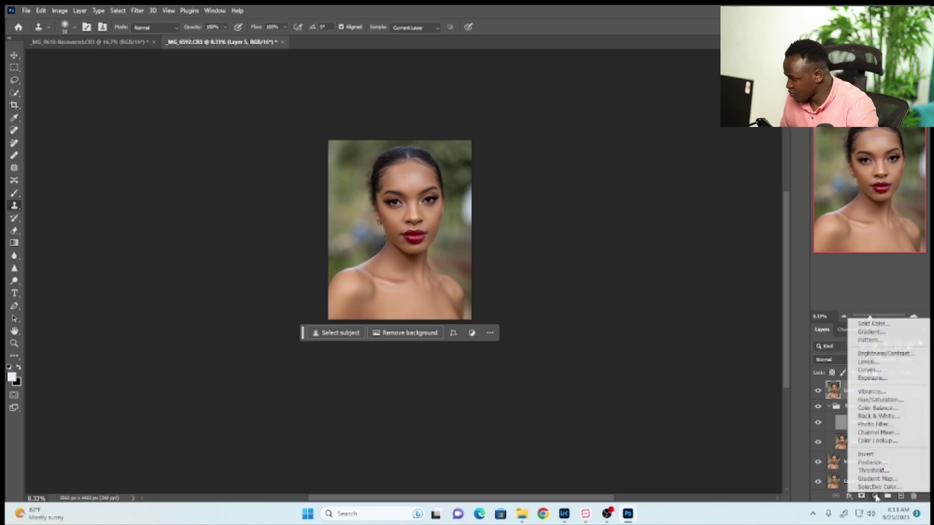
click(868, 370)
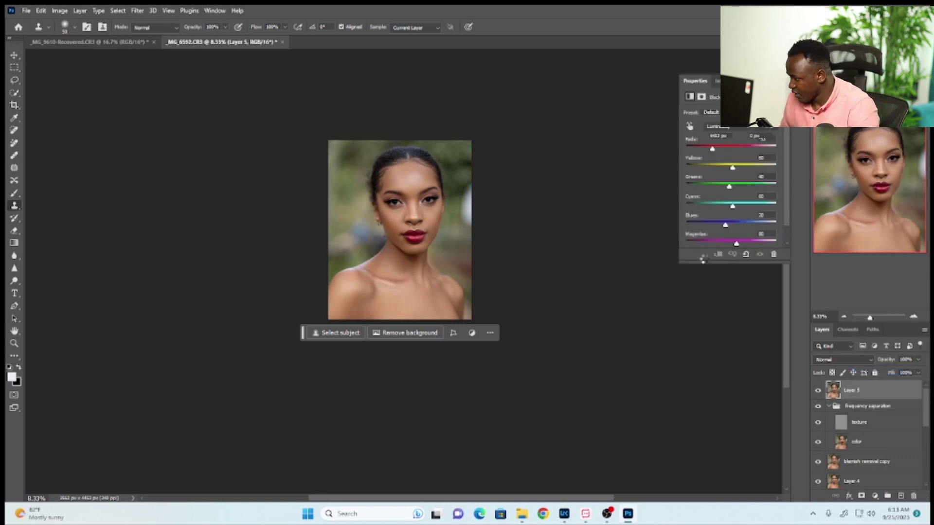
drag(743, 173, 740, 171)
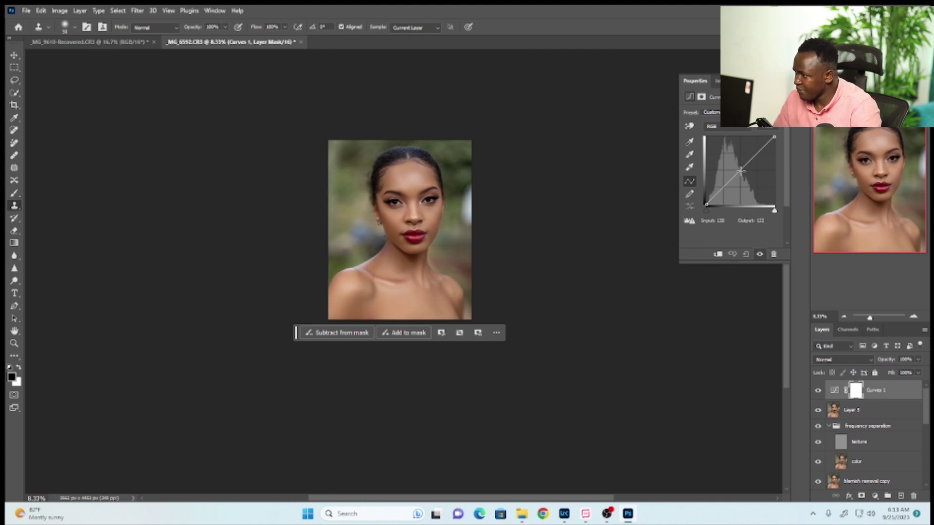
drag(740, 171, 732, 163)
click(776, 81)
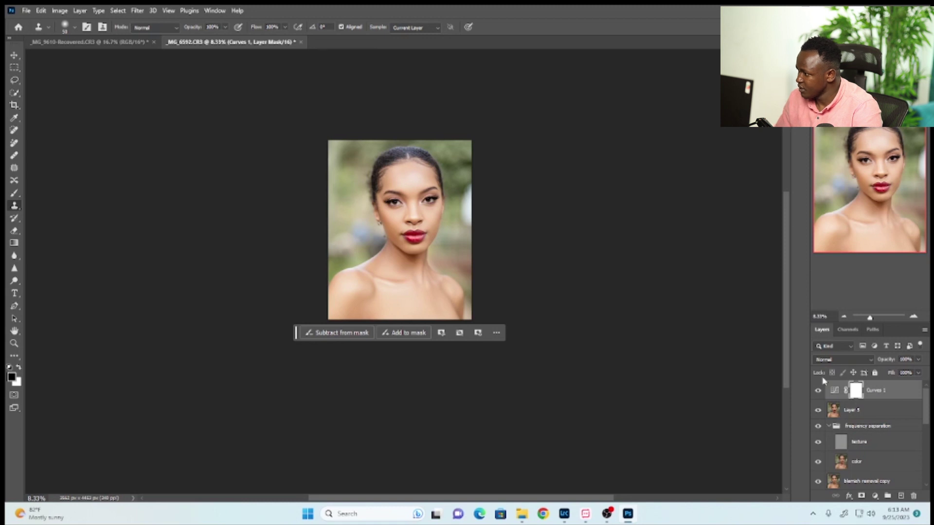
Invert the Curves layer's mask to black and rename the layer "dodge".
key(ctrl+i)
double_click(874, 391)
text(dodge)
key(Return)
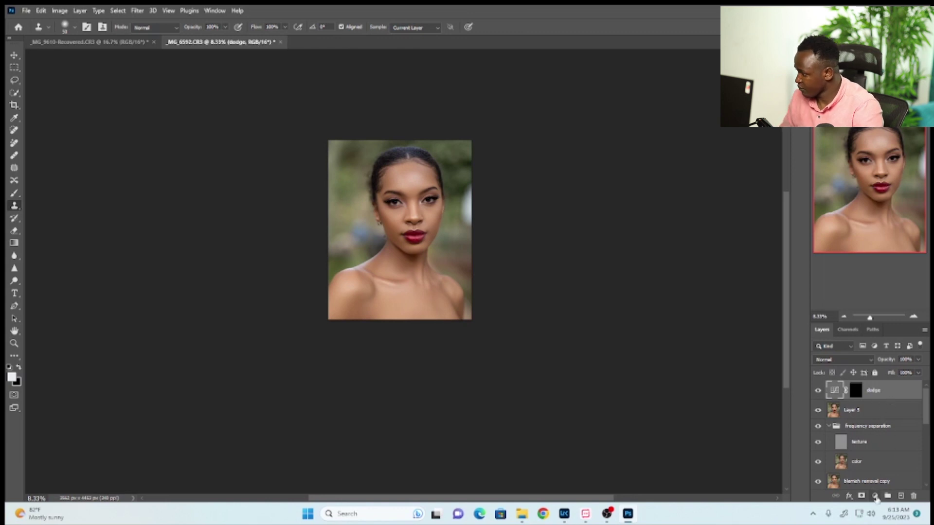
Add a Curves adjustment layer above the dodge layer and lower the curve's midpoint to darken the portrait.
click(874, 495)
click(864, 376)
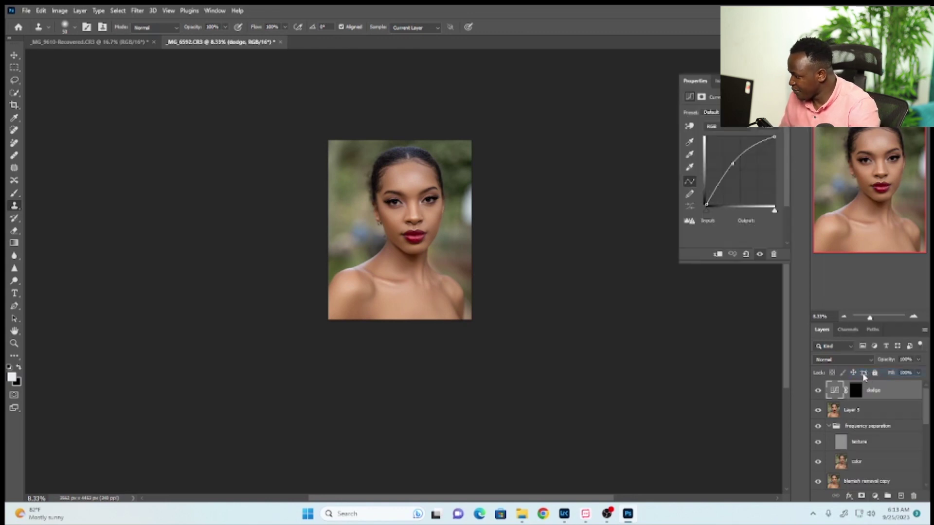
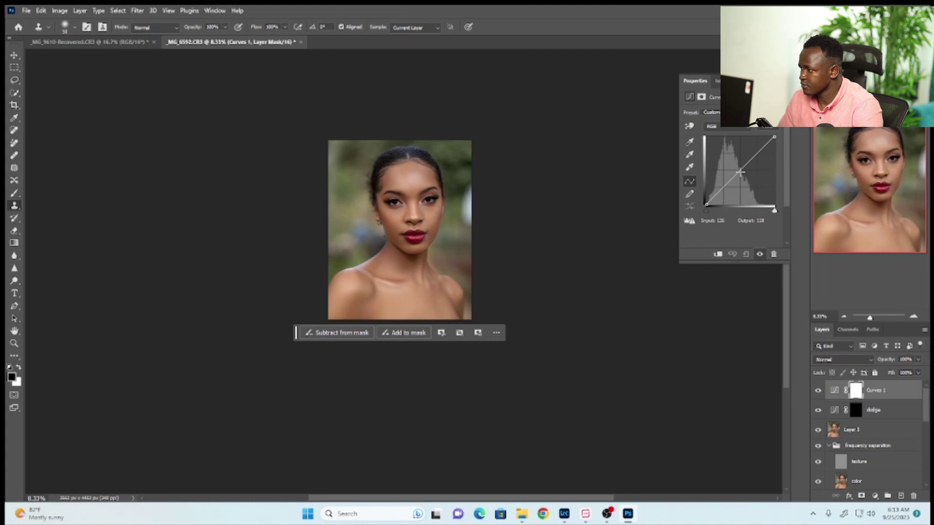
drag(740, 172, 747, 181)
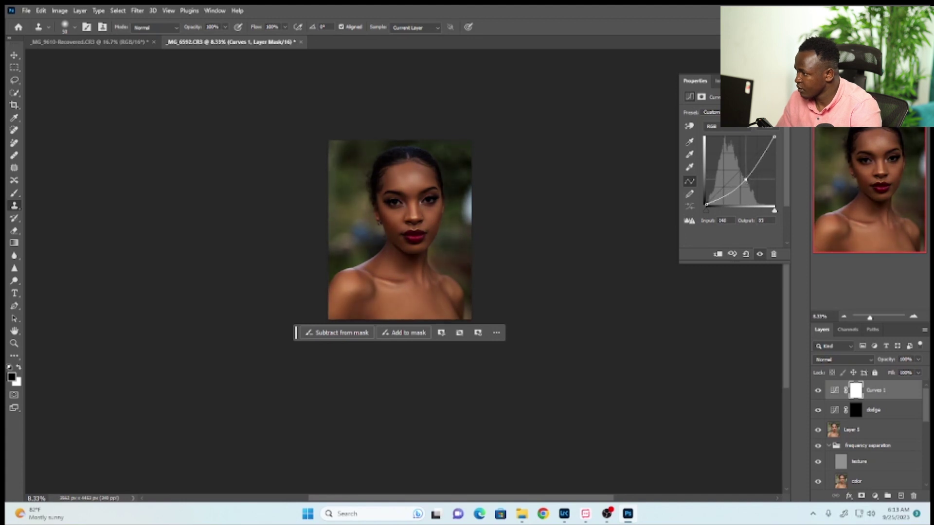
click(784, 77)
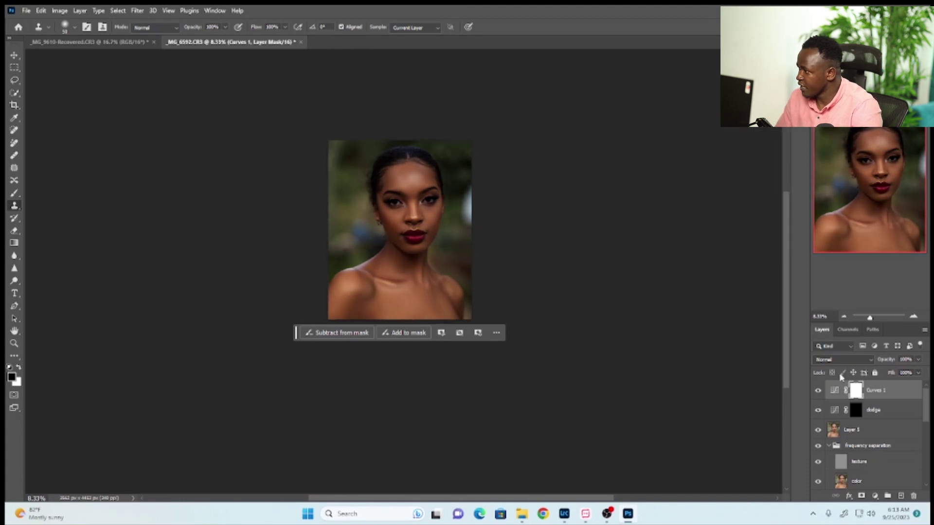
Invert the new Curves layer's mask to black and rename the layer "burn".
key(ctrl+i)
double_click(879, 391)
text(burn)
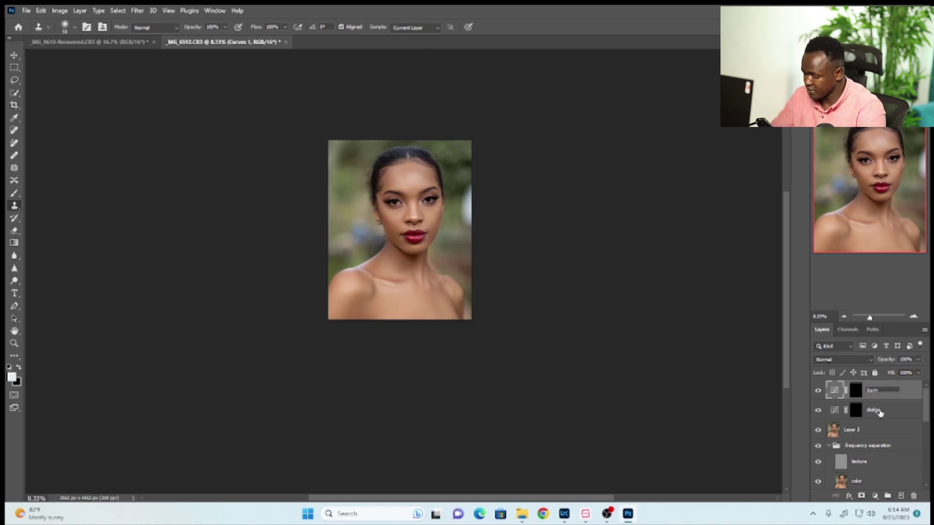
click(883, 416)
click(889, 394)
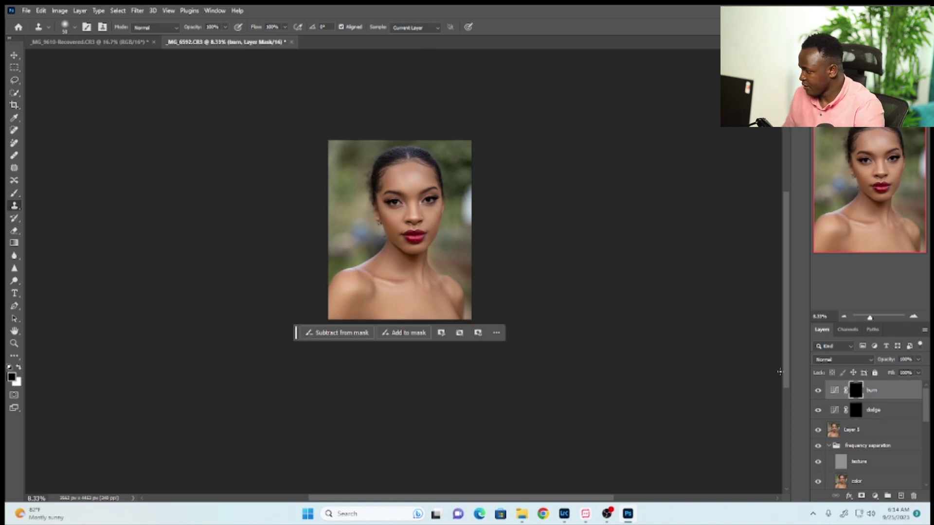
Add a Black & White adjustment layer above the burn layer and lower its Reds to a negative value.
click(856, 410)
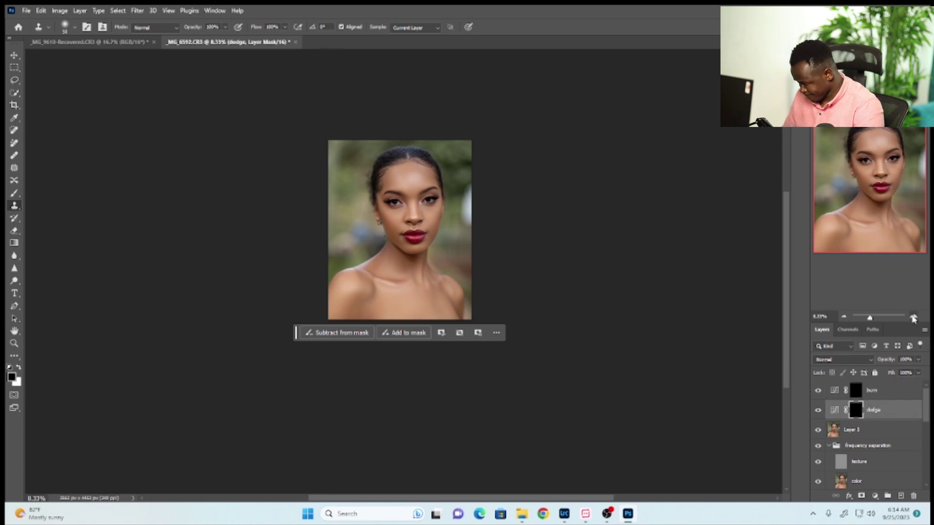
click(912, 317)
click(880, 391)
click(875, 496)
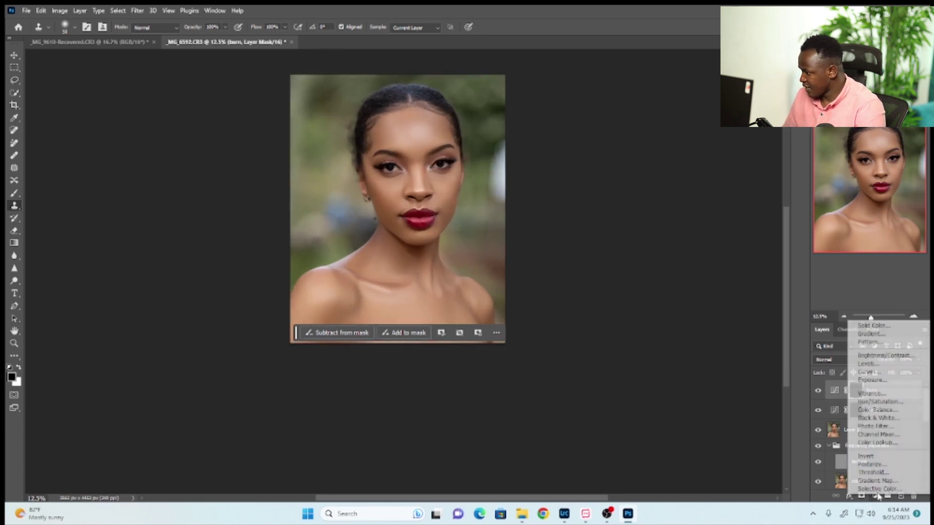
click(879, 419)
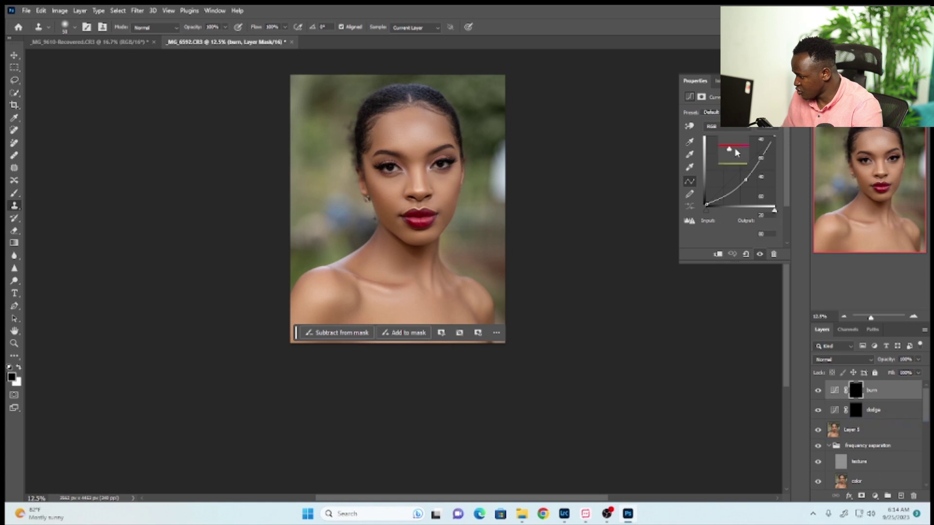
drag(729, 149, 709, 151)
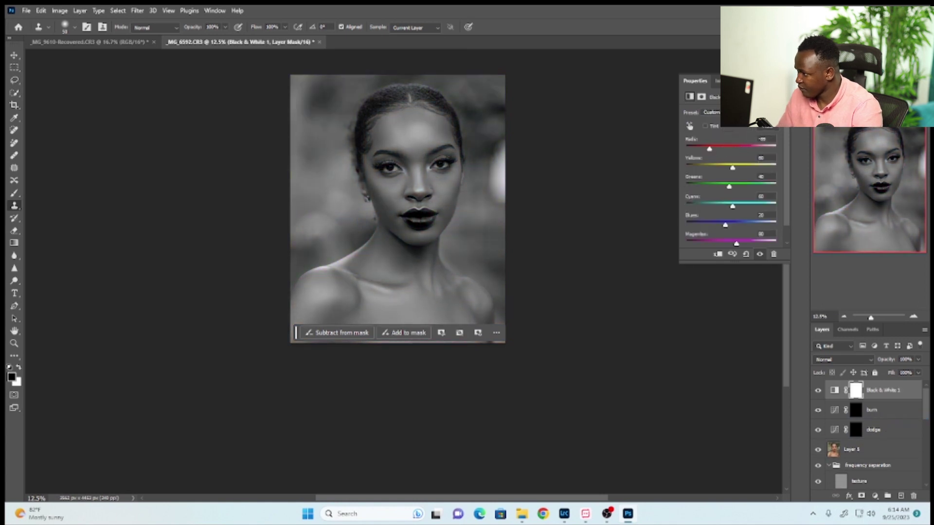
Group the burn and dodge layers together and name the group "db".
click(888, 411)
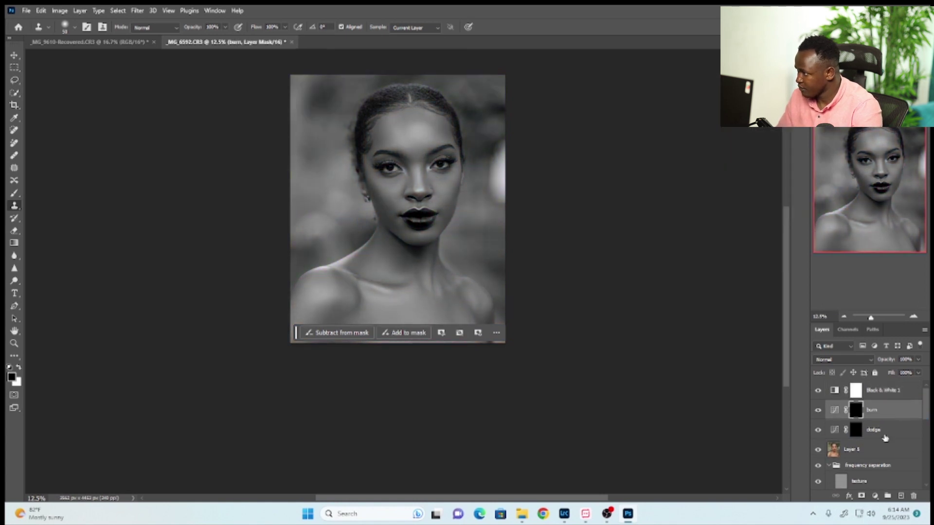
click(873, 428)
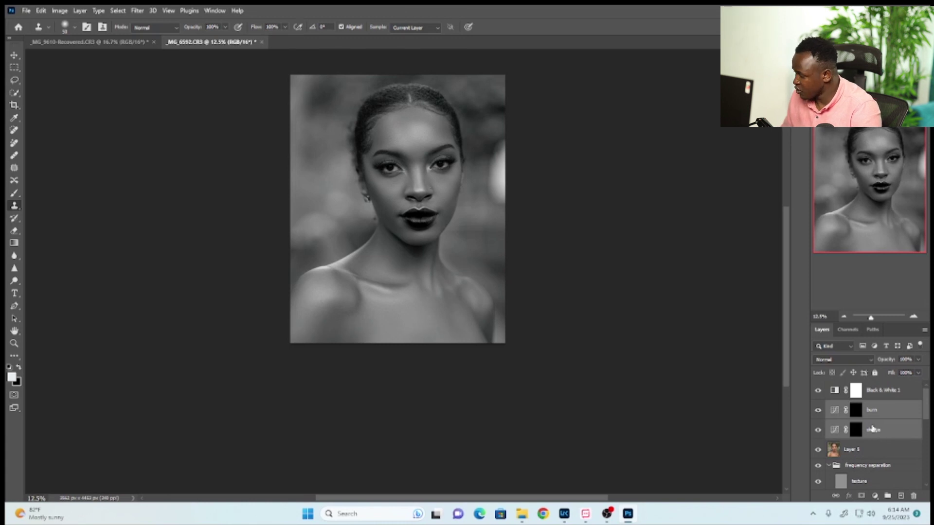
key(ctrl+g)
double_click(853, 409)
text(db)
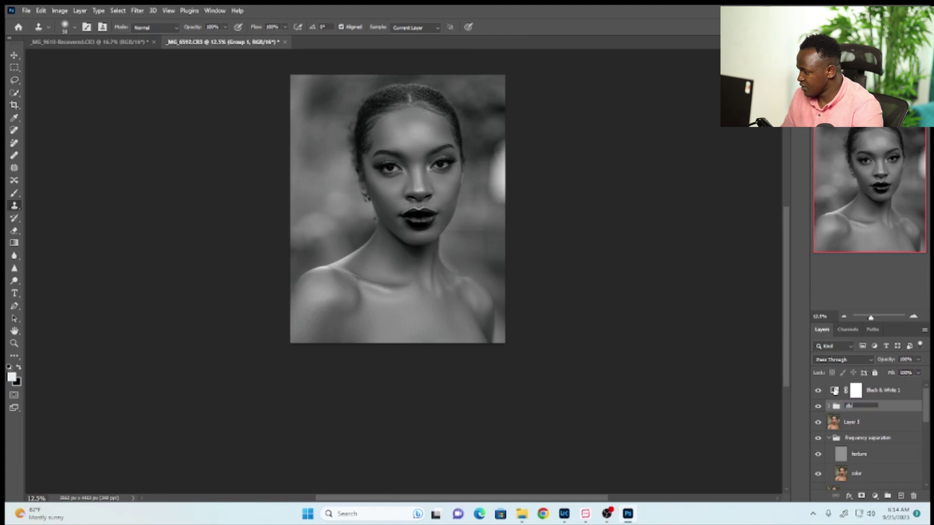
key(Return)
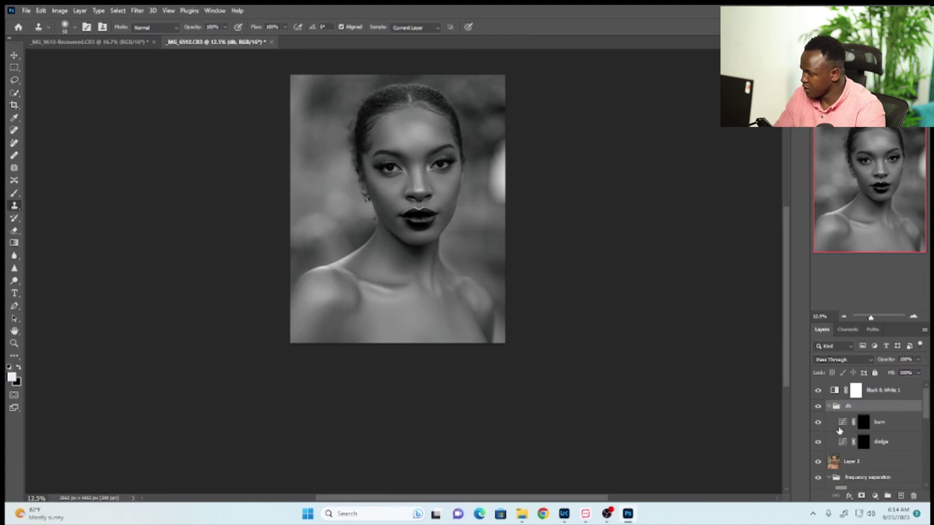
Select the dodge layer's mask and set up the Brush tool with white foreground and 2% flow.
click(864, 443)
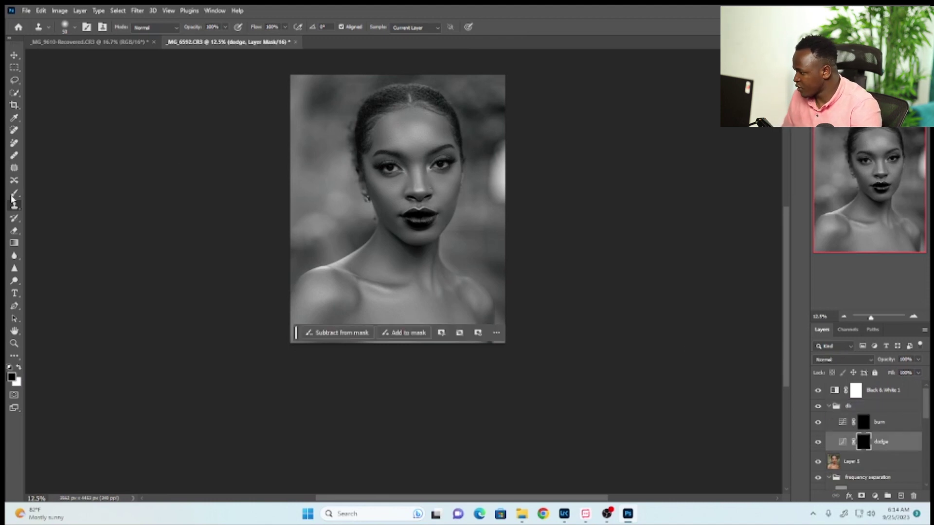
click(14, 193)
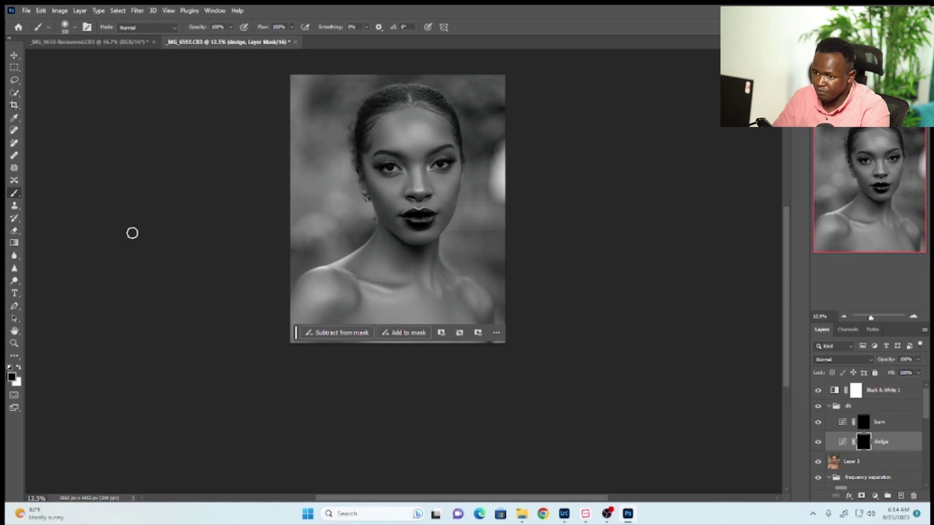
key(x)
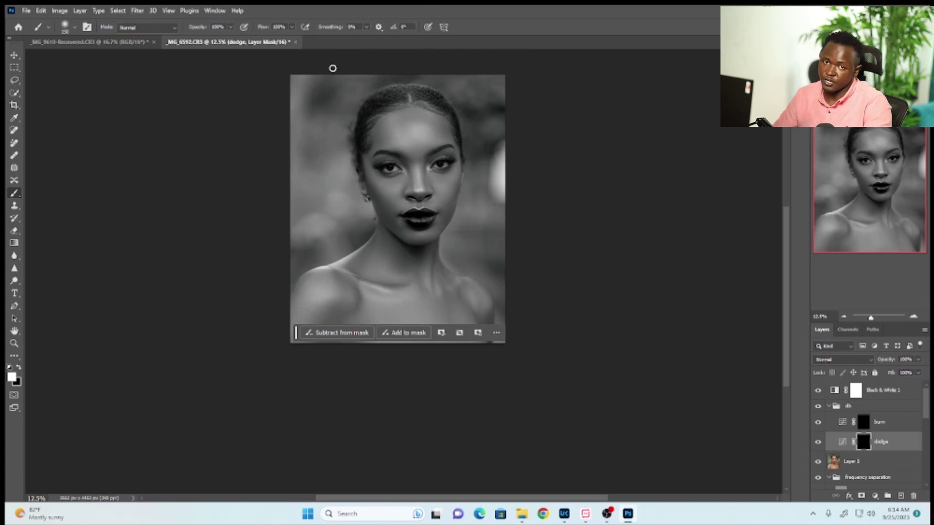
drag(286, 45, 281, 38)
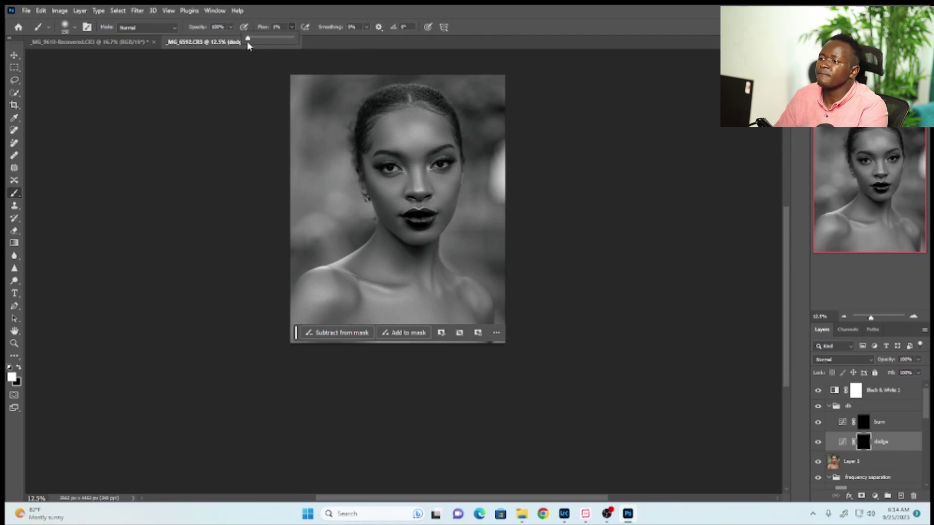
drag(247, 43, 248, 43)
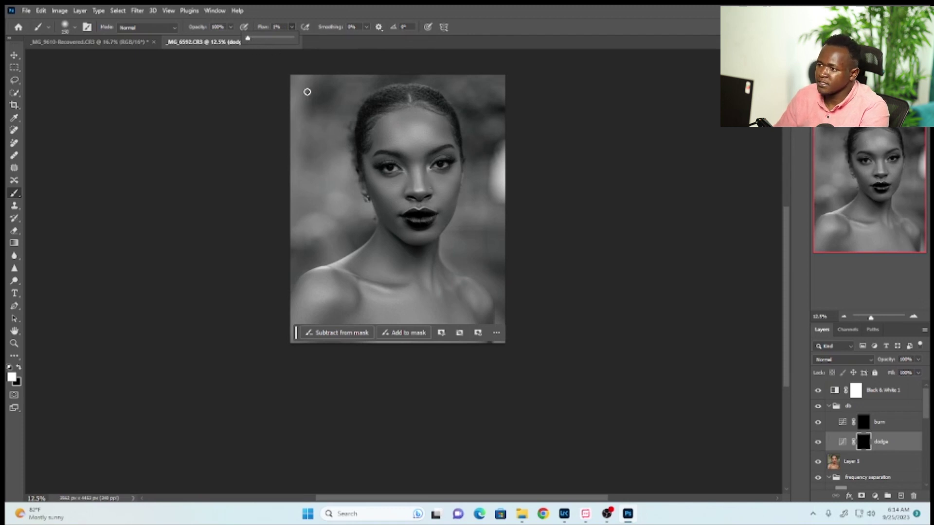
click(277, 27)
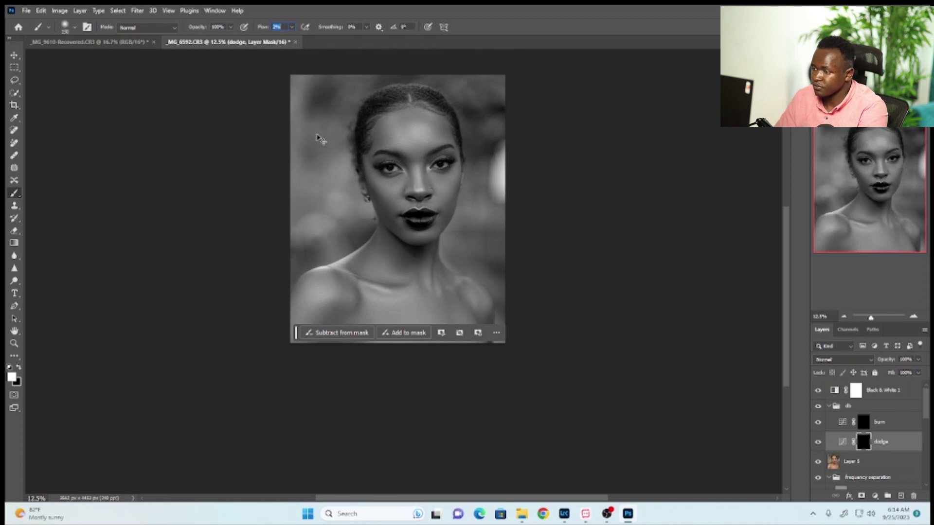
Enlarge the brush and paint white on the dodge mask across the mouth area to brighten it.
key(ctrl+plus)
key(ctrl+plus)
key(ctrl+plus)
key(ctrl+plus)
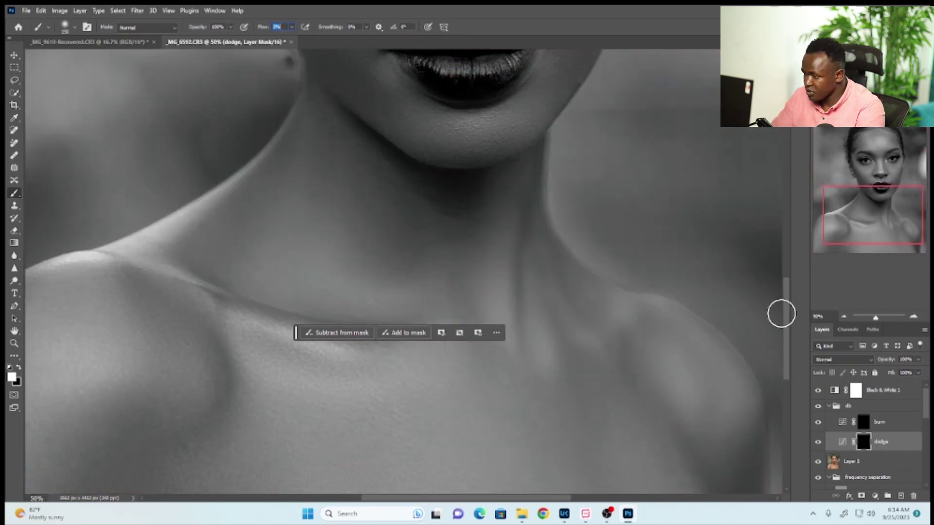
drag(787, 323, 784, 284)
key(bracketright)
key(bracketright)
key(bracketright)
key(bracketright)
key(bracketright)
key(bracketright)
mouse_move(391, 233)
mouse_down()
mouse_move(389, 277)
mouse_move(377, 206)
mouse_move(496, 296)
mouse_move(563, 203)
mouse_move(525, 261)
mouse_move(383, 244)
mouse_move(504, 272)
mouse_move(404, 231)
mouse_move(385, 199)
mouse_move(511, 256)
mouse_up()
Reduce the brush to a small size for fine highlight work on the face.
drag(786, 293, 786, 244)
key(bracketleft)
key(bracketleft)
key(bracketleft)
key(bracketleft)
key(bracketleft)
key(bracketleft)
key(bracketleft)
key(bracketleft)
key(bracketleft)
key(bracketleft)
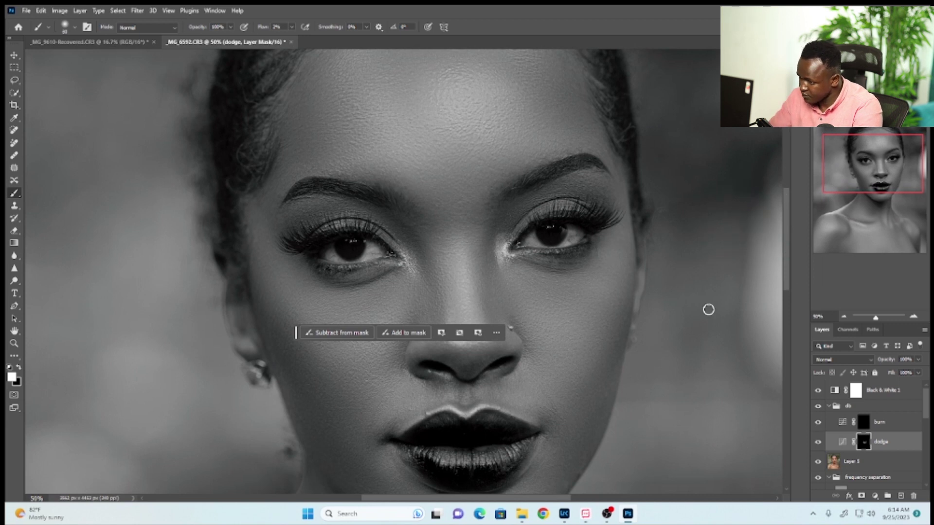
Compare the face in color with and without the db group, then restore the Black & White view.
scroll(780, 293, down, 5)
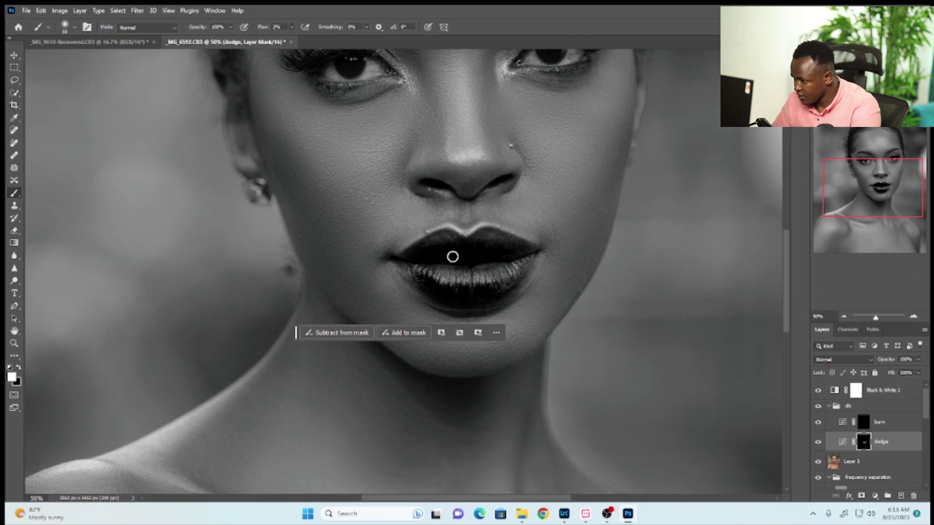
click(819, 389)
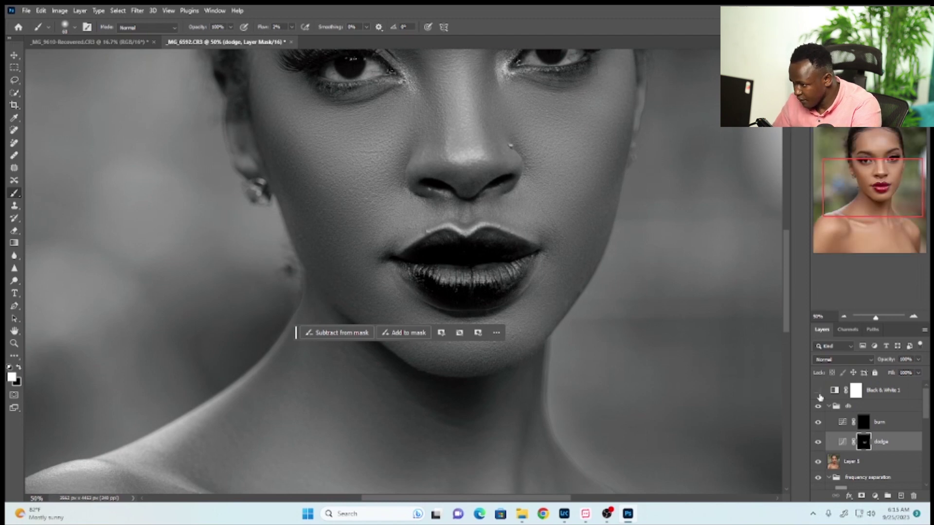
click(818, 406)
click(818, 406)
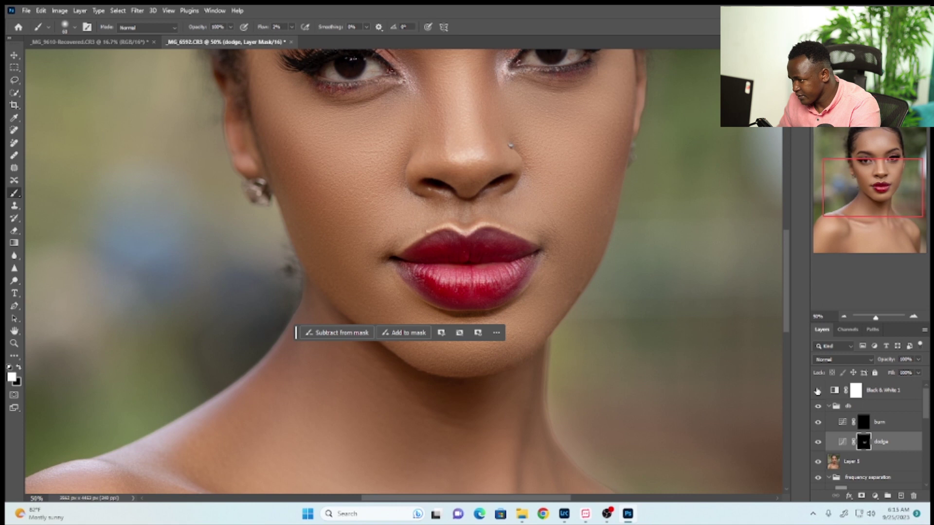
click(817, 390)
Dodge highlights on the shoulder at the image's left side, then burn the shadows around them on the burn mask.
drag(784, 311, 783, 353)
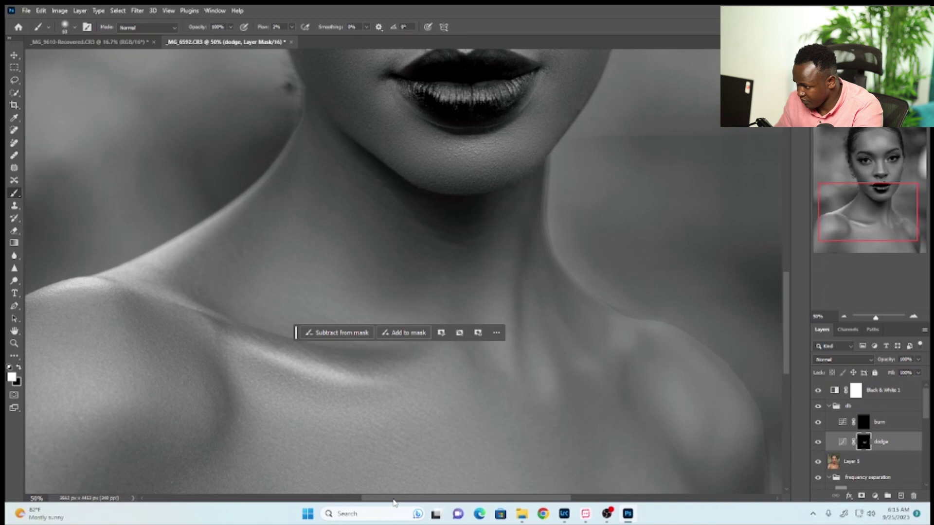
drag(433, 498, 373, 498)
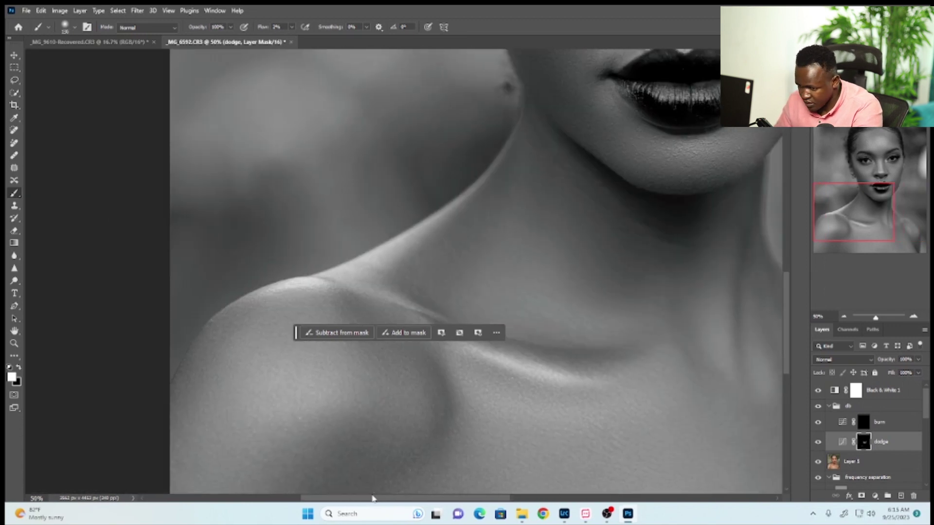
mouse_move(299, 384)
mouse_down()
mouse_move(300, 373)
mouse_move(334, 401)
mouse_move(329, 387)
mouse_move(338, 401)
mouse_move(333, 392)
mouse_move(410, 386)
mouse_move(419, 423)
mouse_move(409, 374)
mouse_up()
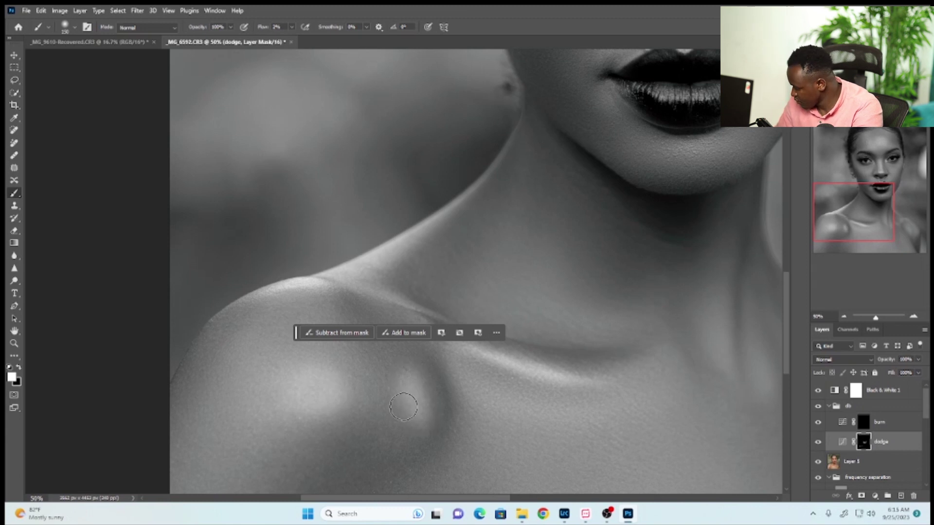
click(866, 424)
mouse_move(469, 368)
mouse_down()
mouse_move(553, 394)
mouse_move(459, 352)
mouse_move(544, 394)
mouse_move(581, 395)
mouse_move(466, 359)
mouse_move(609, 388)
mouse_move(595, 387)
mouse_move(580, 361)
mouse_move(475, 369)
mouse_move(344, 312)
mouse_up()
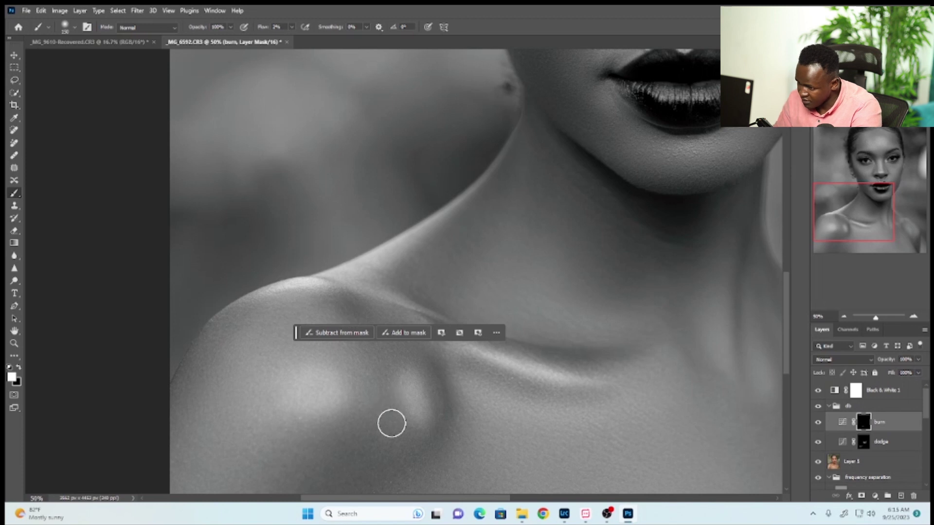
Enlarge the brush to 300 and darken the sides of the face on the burn mask.
drag(427, 500, 491, 498)
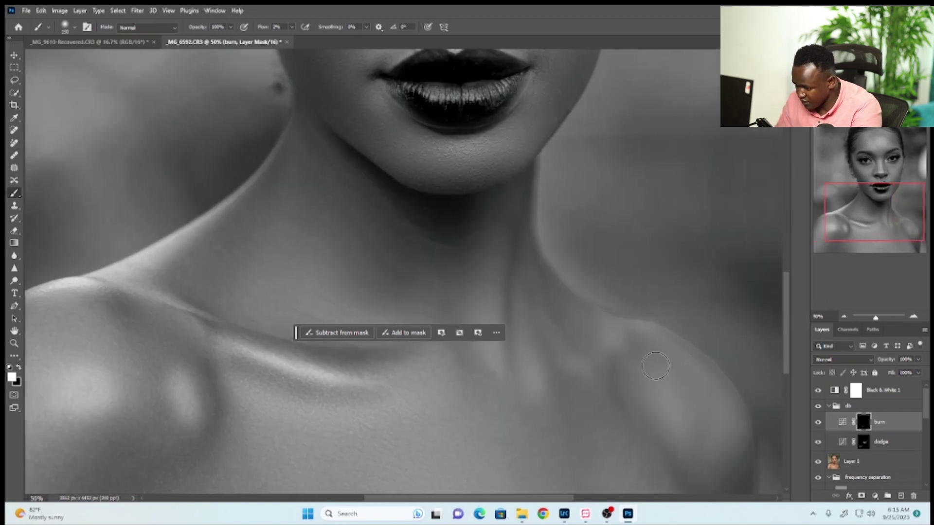
drag(787, 320, 786, 279)
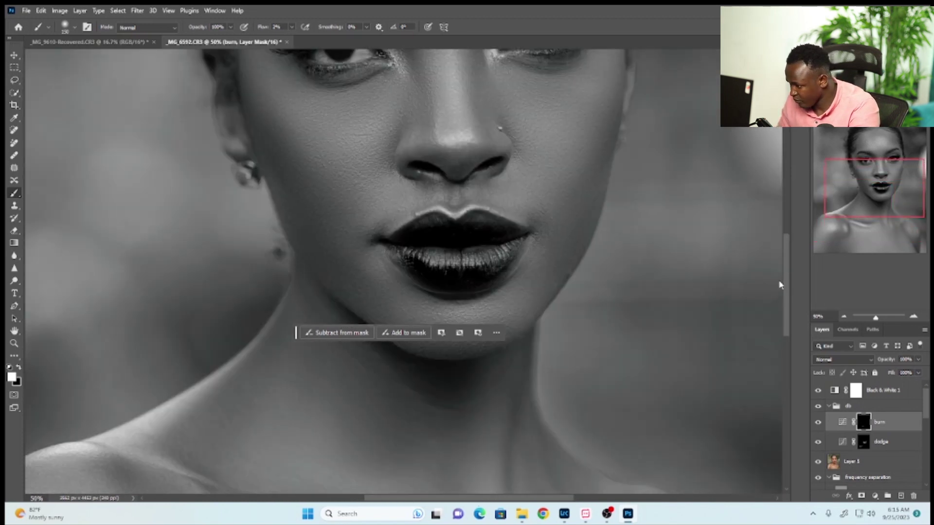
key(bracketright)
key(bracketright)
key(bracketright)
key(bracketright)
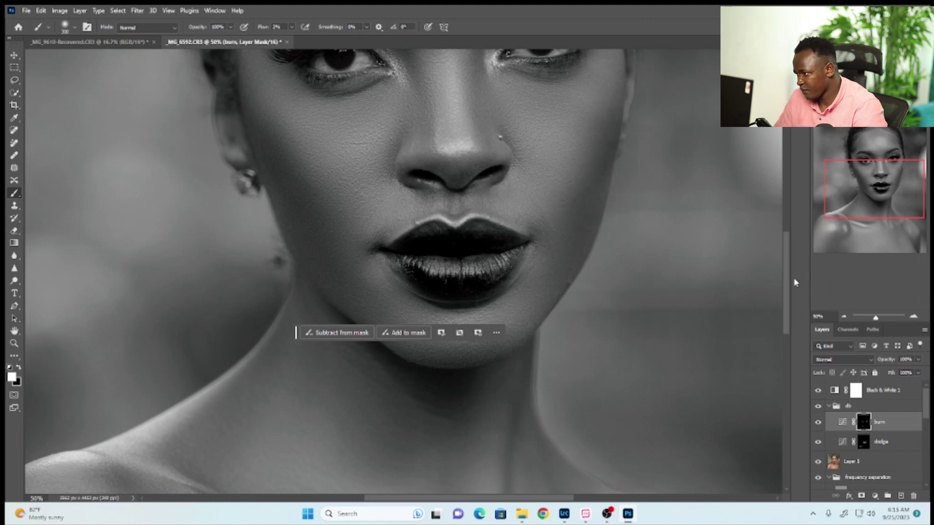
Paint on the dodge mask to brighten the center of the forehead above the eyebrows.
scroll(795, 282, up, 5)
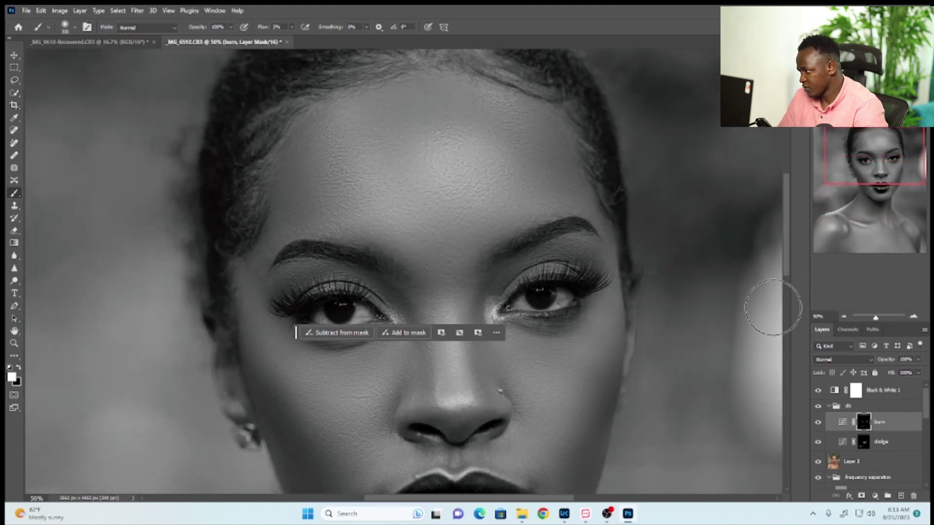
click(883, 441)
mouse_move(412, 156)
mouse_down()
mouse_move(414, 211)
mouse_move(387, 192)
mouse_move(454, 170)
mouse_move(377, 192)
mouse_move(438, 163)
mouse_move(412, 142)
mouse_move(403, 160)
mouse_move(456, 186)
mouse_move(406, 176)
mouse_move(456, 184)
mouse_move(507, 219)
mouse_up()
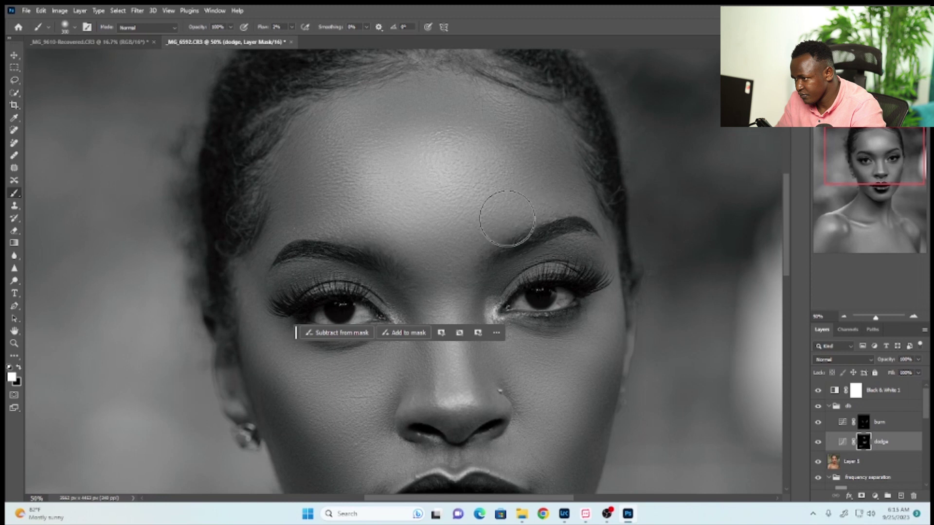
Shrink the brush and brighten the center line of the nose bridge on the dodge mask.
key(bracketleft)
key(bracketleft)
key(bracketleft)
key(bracketleft)
key(bracketleft)
key(bracketleft)
key(bracketleft)
key(bracketleft)
key(bracketleft)
key(bracketleft)
key(bracketleft)
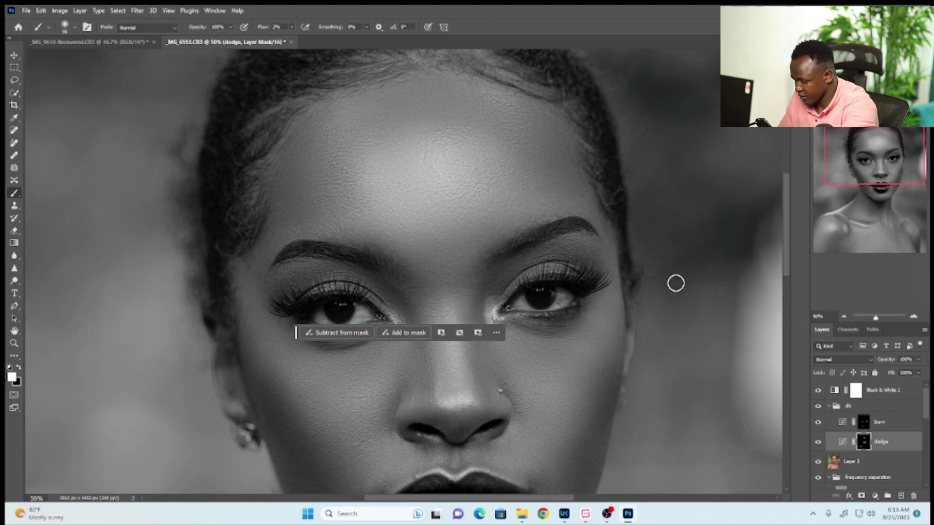
scroll(460, 209, down, 3)
mouse_move(452, 195)
mouse_down()
mouse_move(460, 248)
mouse_move(446, 265)
mouse_up()
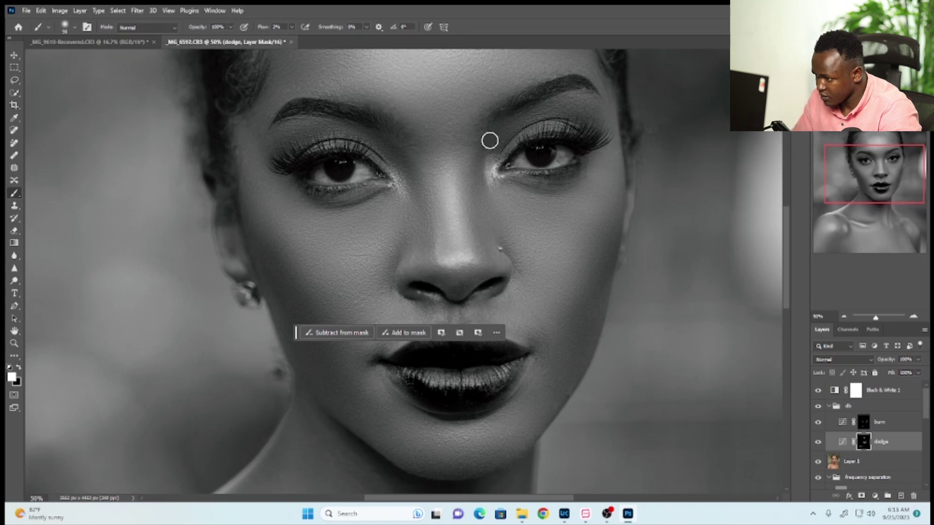
Darken the side of the nose bridge, the eye sockets and the upper eyelids on the burn mask.
click(861, 425)
drag(485, 162, 537, 107)
mouse_move(589, 121)
mouse_down()
mouse_move(557, 111)
mouse_move(504, 138)
mouse_move(488, 183)
mouse_up()
mouse_move(290, 142)
mouse_down()
mouse_move(346, 132)
mouse_move(388, 150)
mouse_move(312, 132)
mouse_move(331, 147)
mouse_up()
Enlarge the brush to 300 and brighten both cheeks beside the nose on the dodge mask.
key(bracketright)
key(bracketright)
key(bracketright)
key(bracketright)
key(bracketright)
key(bracketright)
key(bracketright)
key(bracketright)
key(bracketright)
key(bracketright)
key(bracketright)
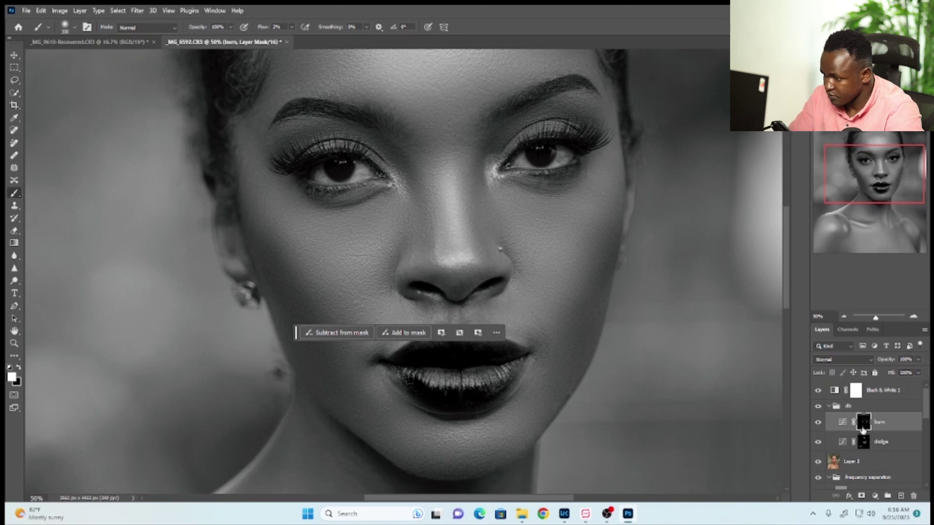
click(863, 441)
mouse_move(315, 248)
mouse_down()
mouse_move(380, 311)
mouse_move(358, 261)
mouse_move(316, 237)
mouse_move(343, 228)
mouse_move(358, 297)
mouse_move(364, 230)
mouse_move(376, 271)
mouse_up()
drag(513, 219, 539, 296)
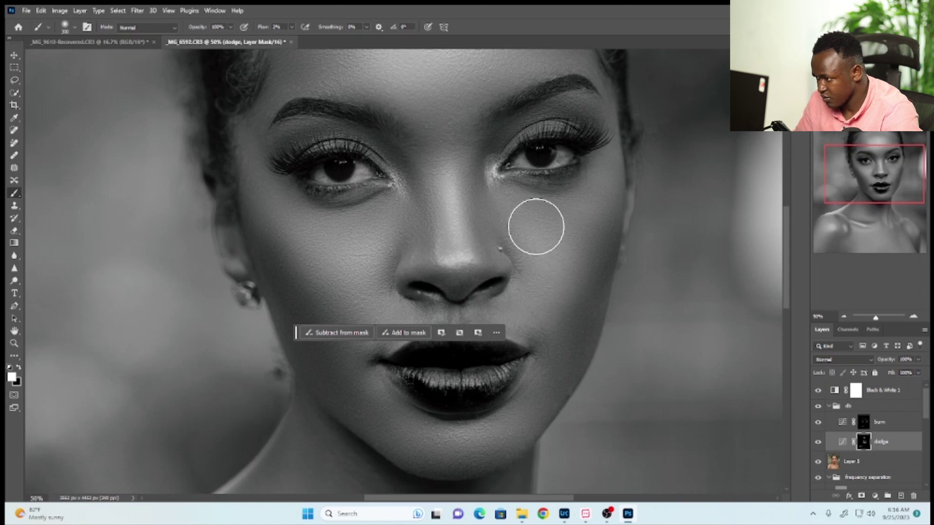
Darken the forehead edges near the hairline on the burn mask with a 600 brush, then reduce the brush to 300.
key(ctrl+minus)
key(ctrl+minus)
key(ctrl+minus)
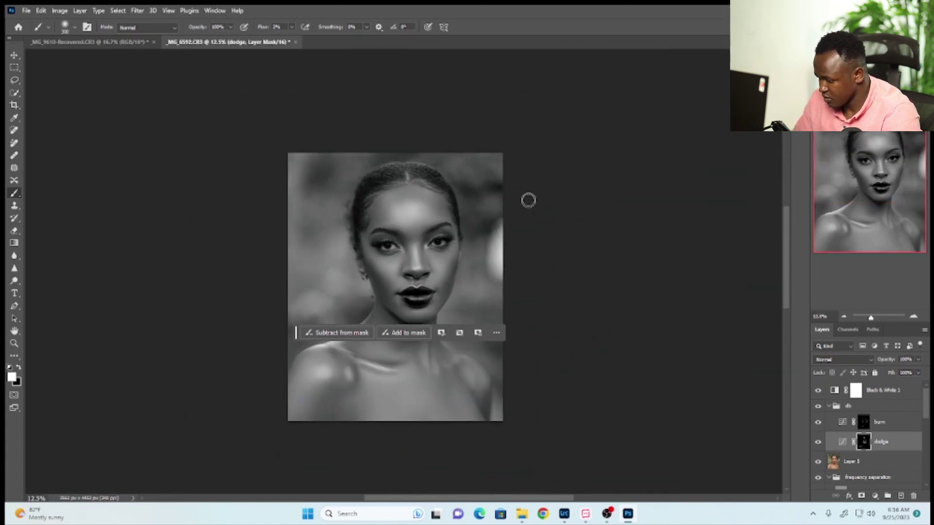
click(863, 422)
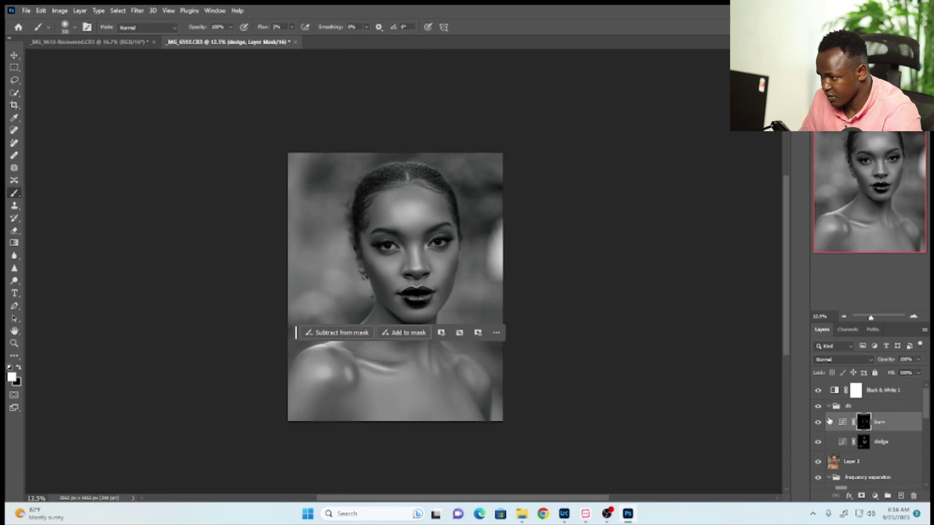
key(bracketright)
key(bracketright)
key(bracketright)
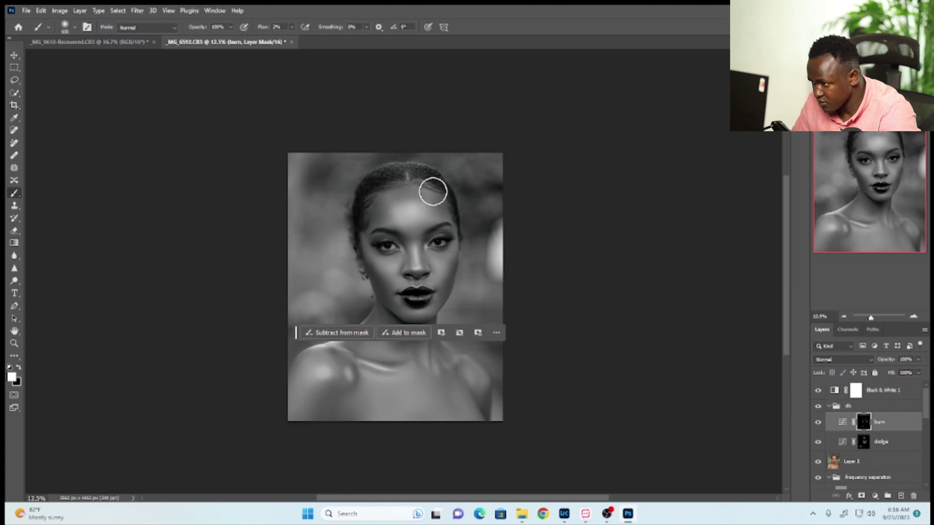
key(bracketleft)
key(bracketleft)
key(bracketleft)
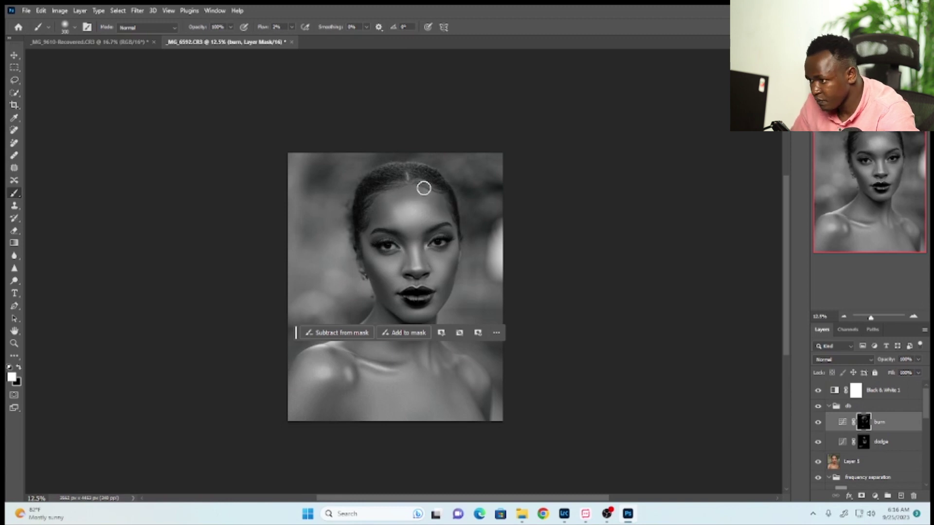
Hide the Black & White 1 layer and compare the color portrait with and without the db group.
click(818, 390)
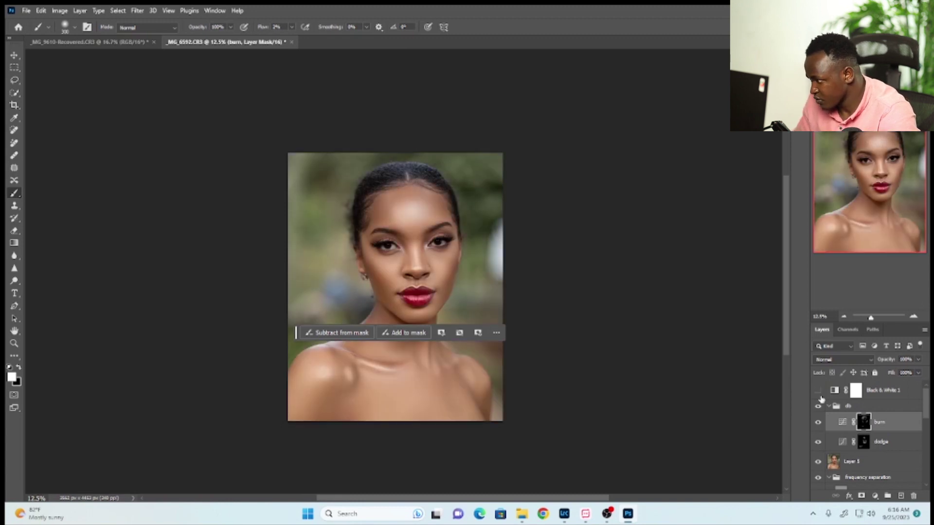
click(819, 409)
click(819, 409)
click(817, 410)
click(817, 411)
click(817, 410)
click(817, 410)
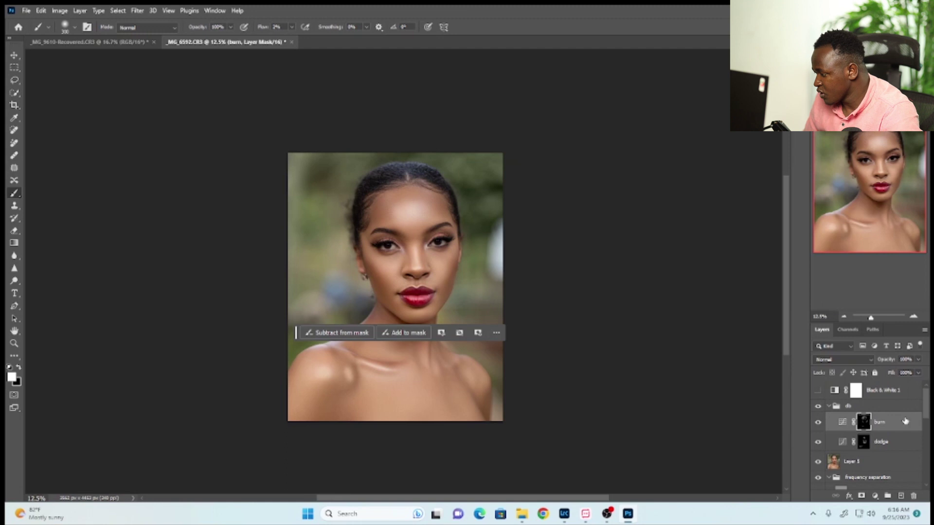
Lower the opacity of the burn layer and the dodge layer, and check the dodge effect on and off.
click(919, 372)
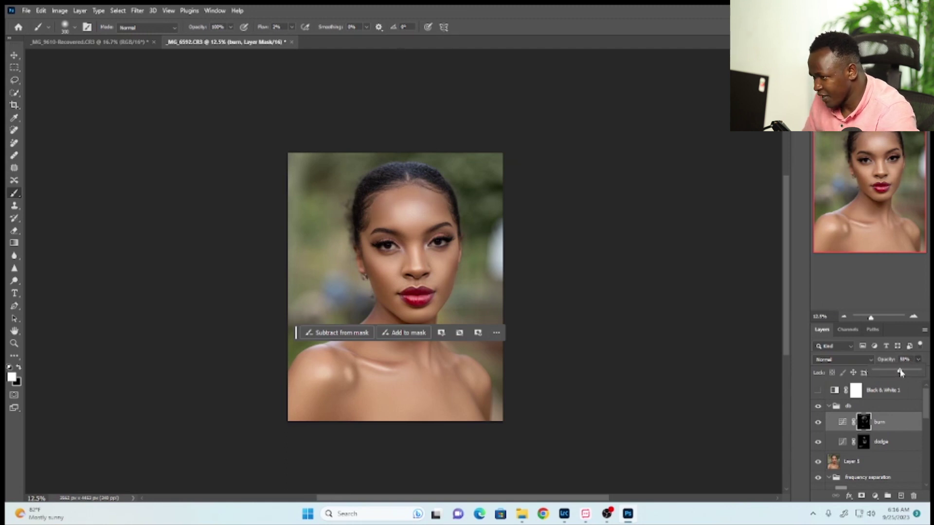
click(882, 442)
click(918, 361)
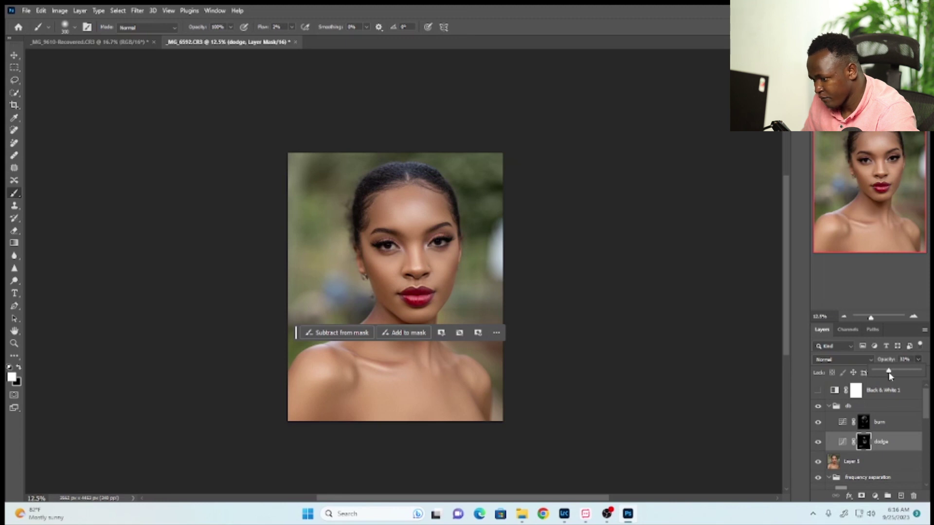
click(817, 442)
click(817, 442)
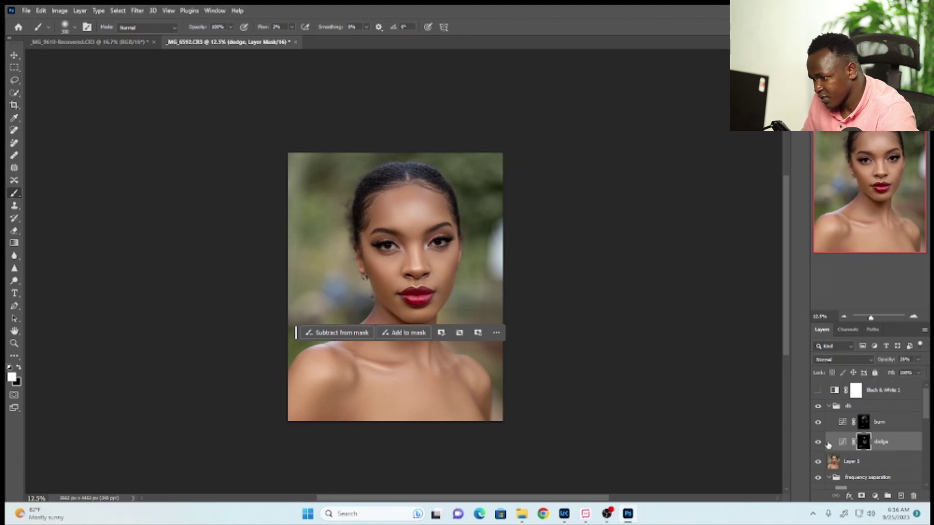
Raise the brush flow to nearly full and paint black on the dodge mask to tone down the shoulder highlight.
key(x)
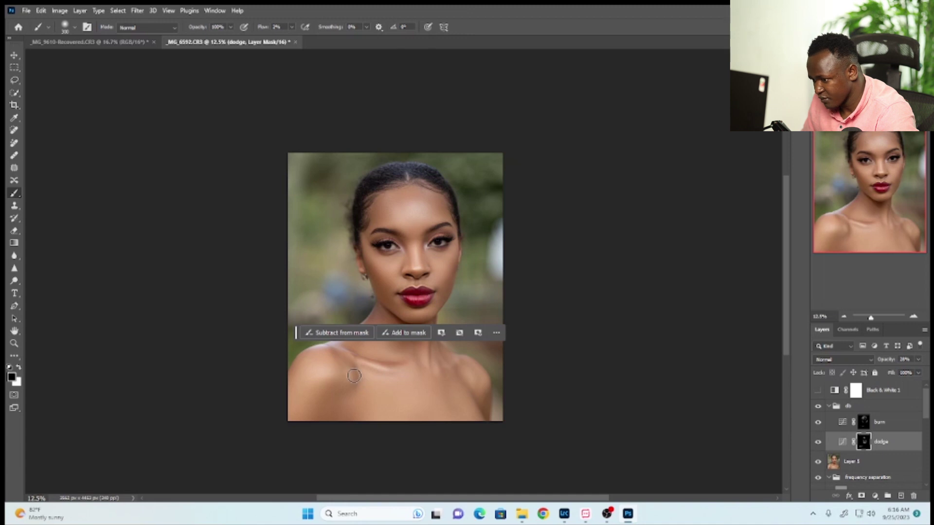
click(291, 30)
mouse_move(292, 39)
mouse_down()
mouse_move(327, 56)
mouse_move(333, 43)
mouse_up()
click(336, 378)
key(x)
key(x)
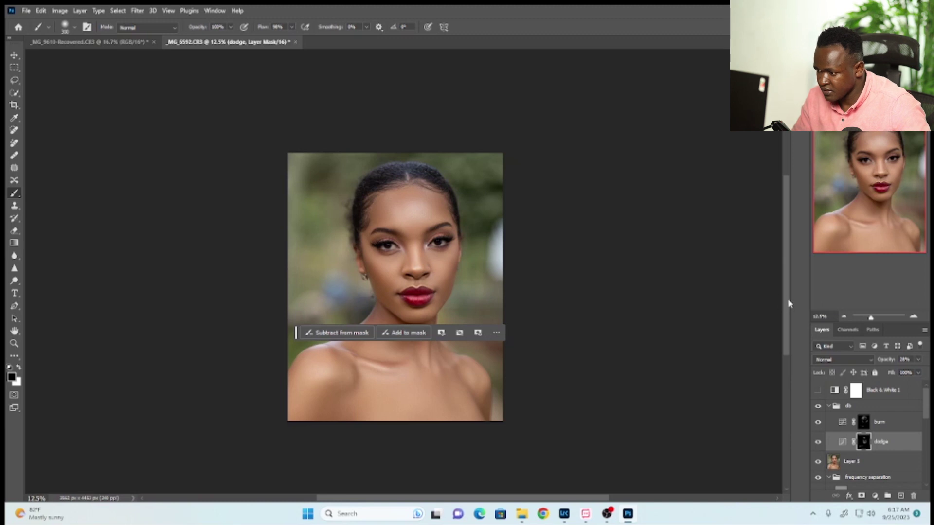
Compare the portrait with and without the db group, then check the burn layer's effect on its own.
drag(783, 334, 783, 318)
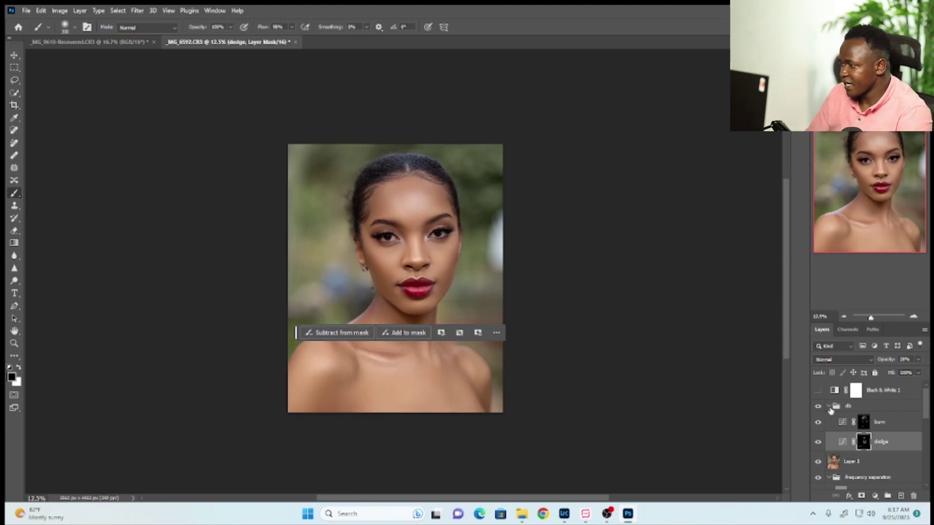
click(829, 407)
click(817, 409)
click(816, 409)
click(817, 408)
click(817, 408)
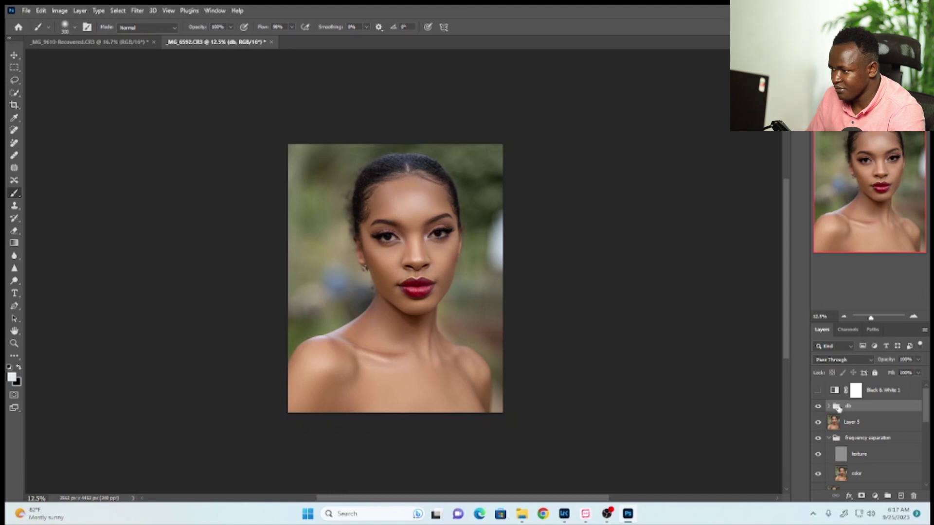
click(828, 407)
click(863, 422)
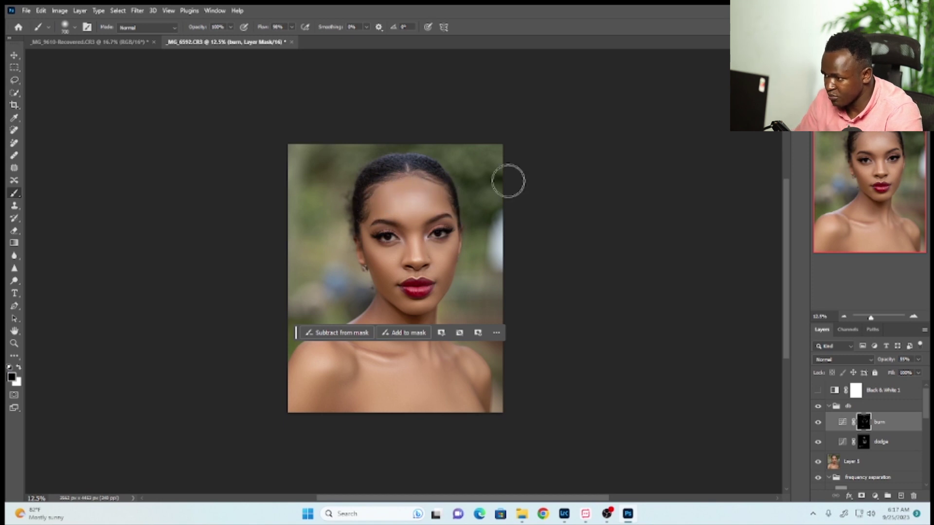
click(817, 422)
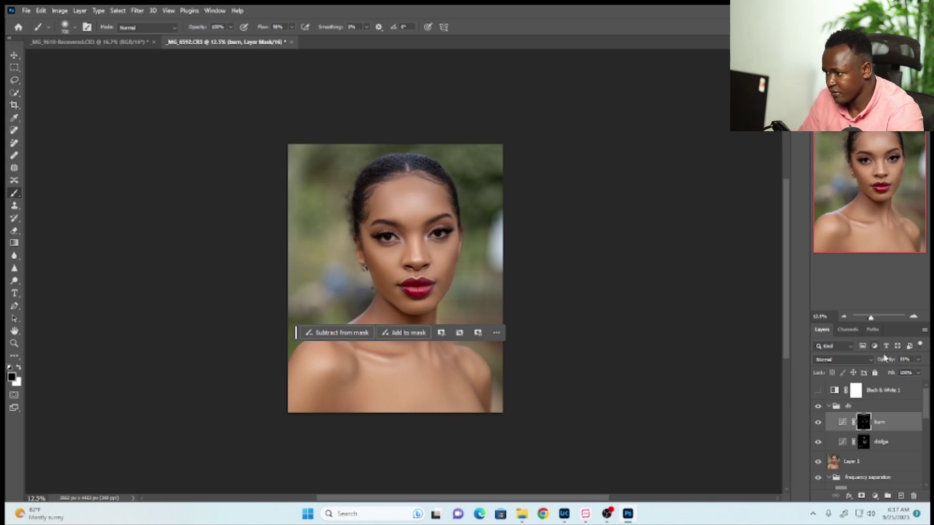
Delete the Black & White 1 adjustment layer together with its mask.
click(833, 405)
click(834, 390)
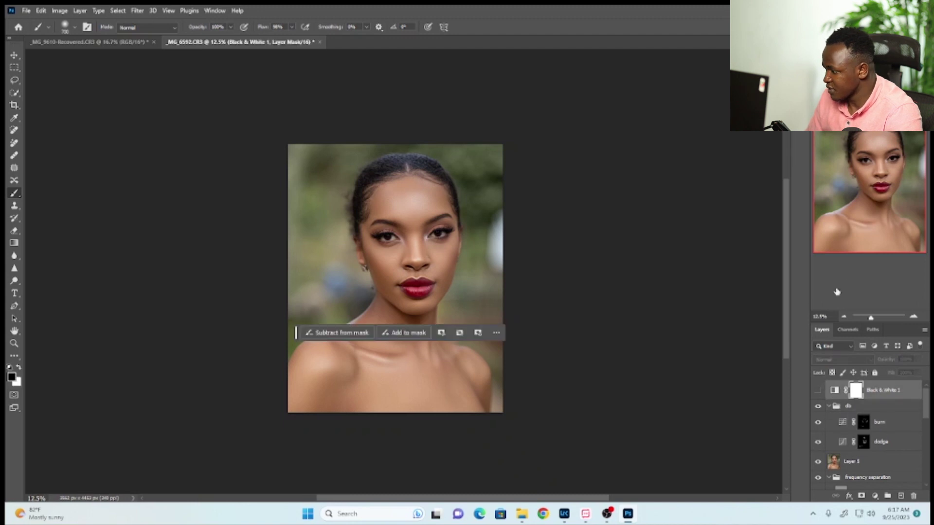
key(Delete)
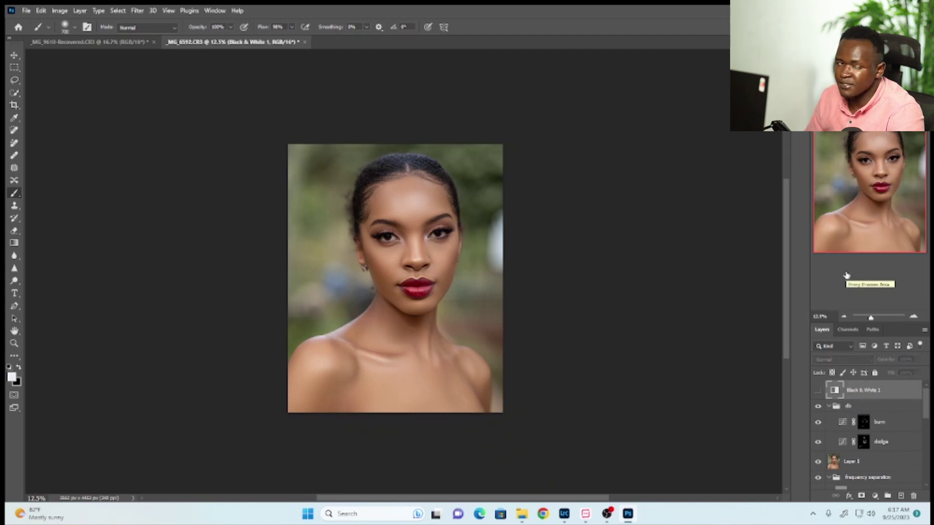
key(Delete)
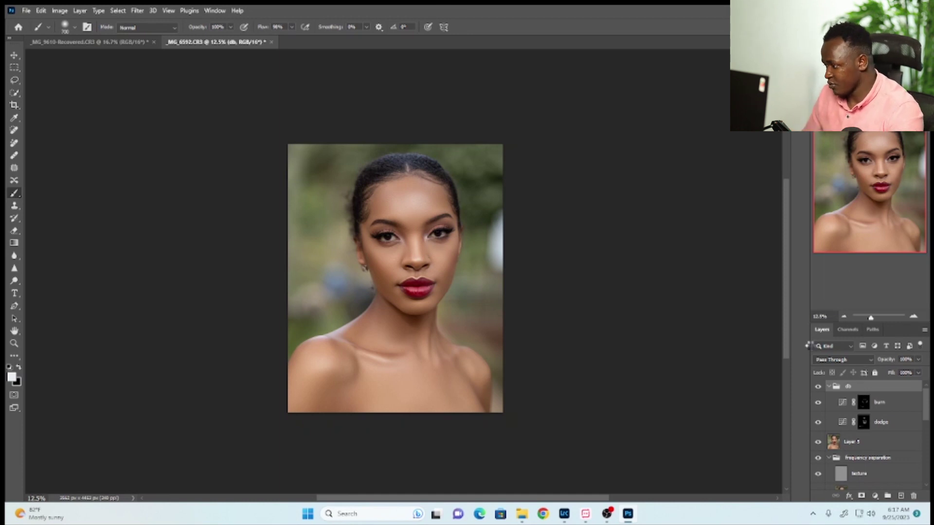
Stamp all visible layers into a new layer above the db group and add a Selective Color adjustment layer.
key(ctrl+shift+alt+e)
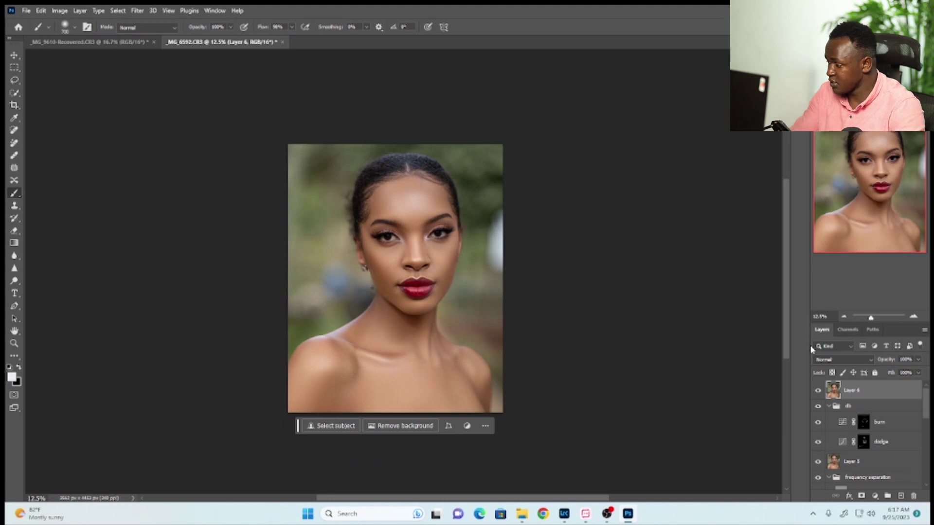
click(875, 496)
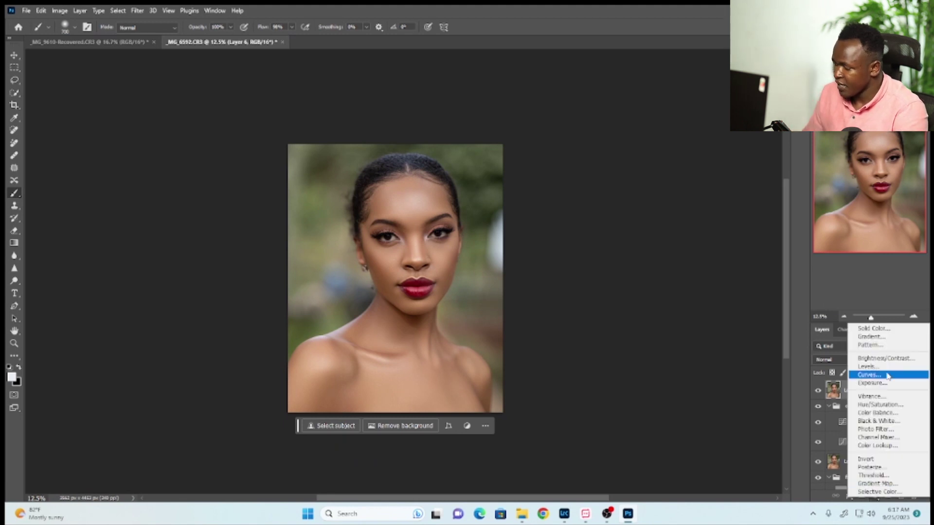
click(874, 492)
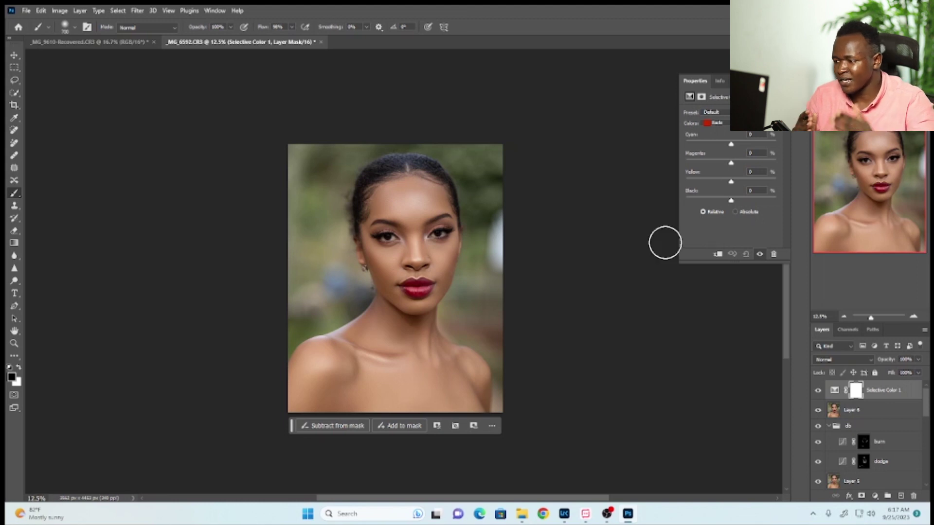
For the Reds in the Selective Color adjustment, set Cyan to -17 and Yellow to +13.
key(ctrl+plus)
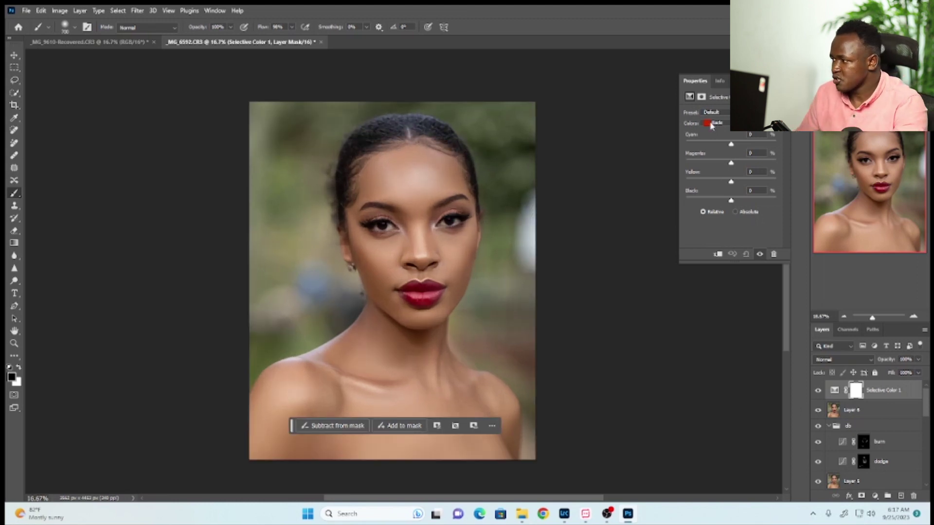
click(728, 122)
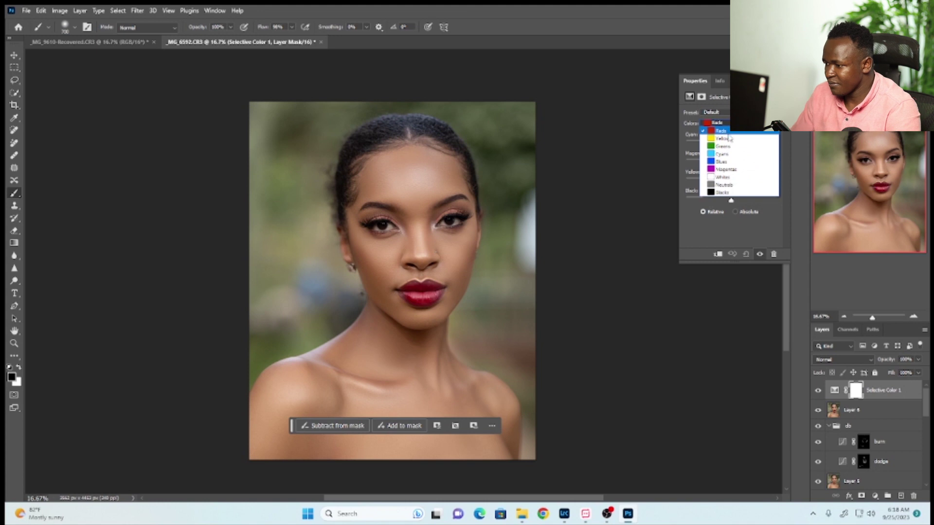
click(721, 131)
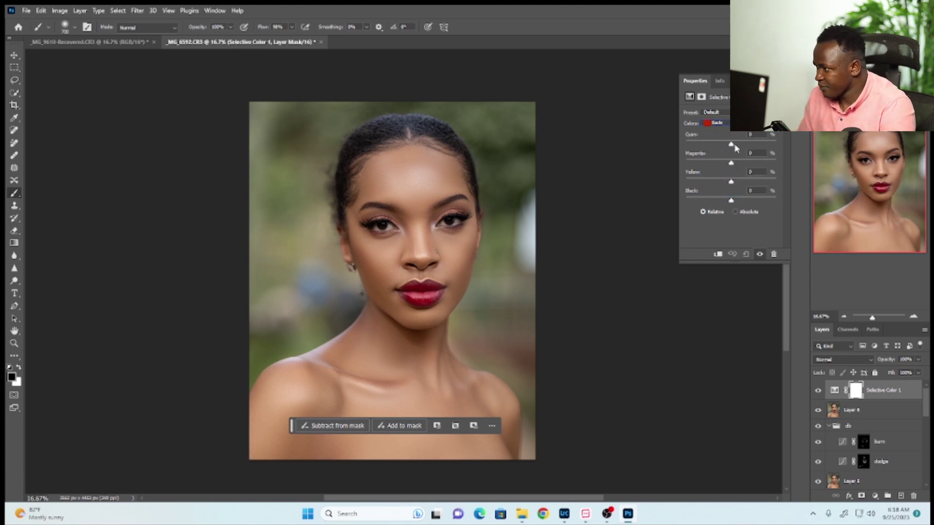
drag(732, 147, 723, 148)
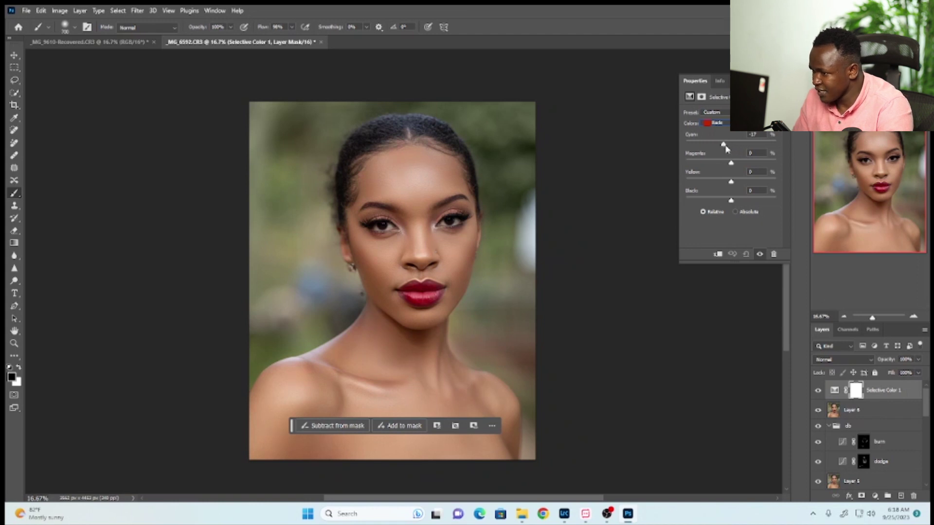
drag(721, 182, 736, 181)
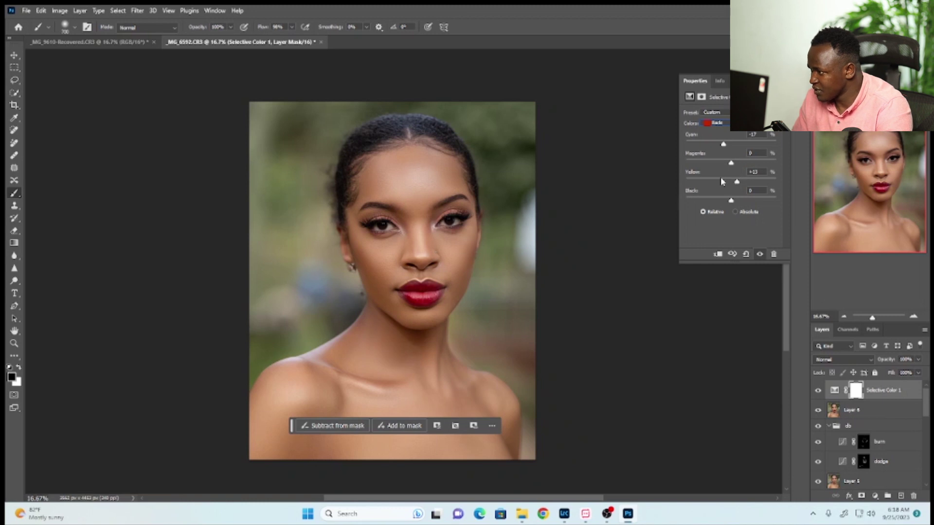
For the Yellows in the Selective Color adjustment, lower Cyan to about -23 and raise Yellow slightly.
click(716, 123)
click(716, 132)
drag(730, 144, 722, 148)
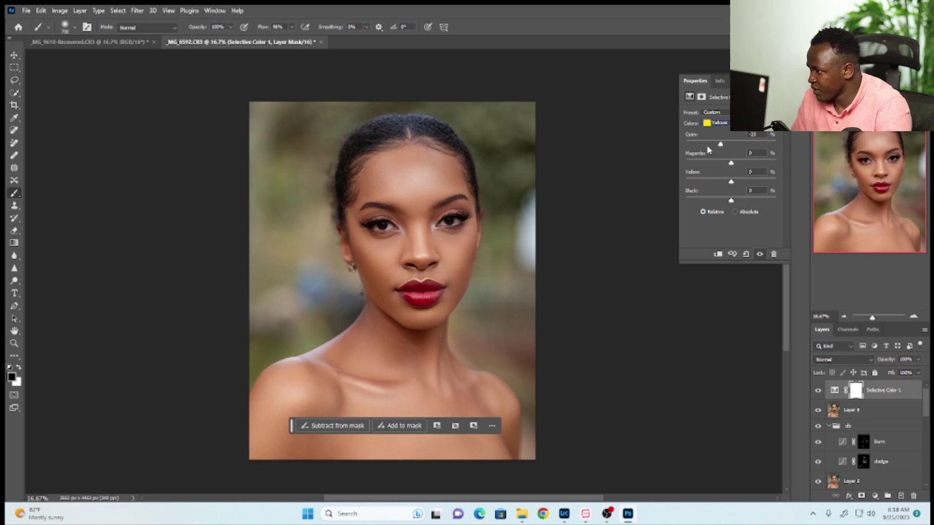
drag(731, 183, 733, 201)
For the Blacks in the Selective Color adjustment, set Black to -1.
click(754, 123)
click(722, 193)
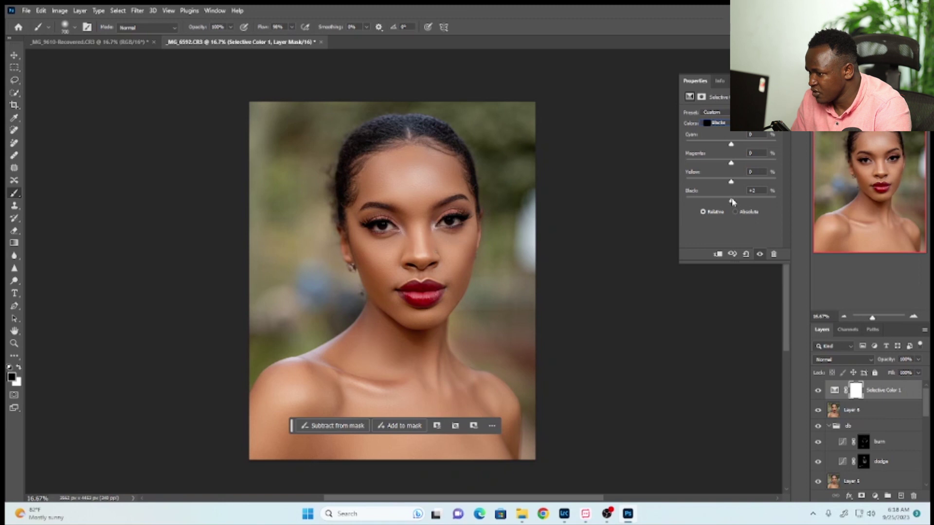
drag(733, 203, 733, 202)
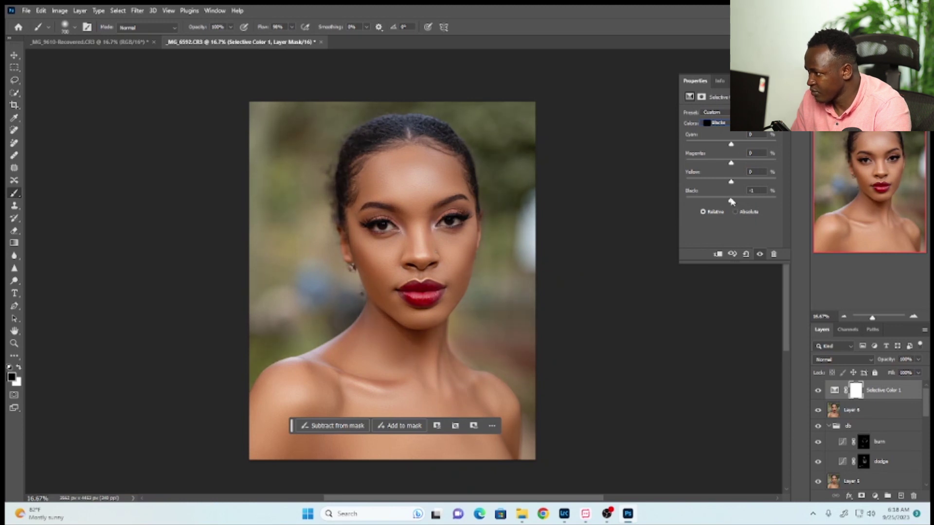
For the Yellows in the Selective Color adjustment, set Yellow to +21.
click(724, 122)
click(727, 135)
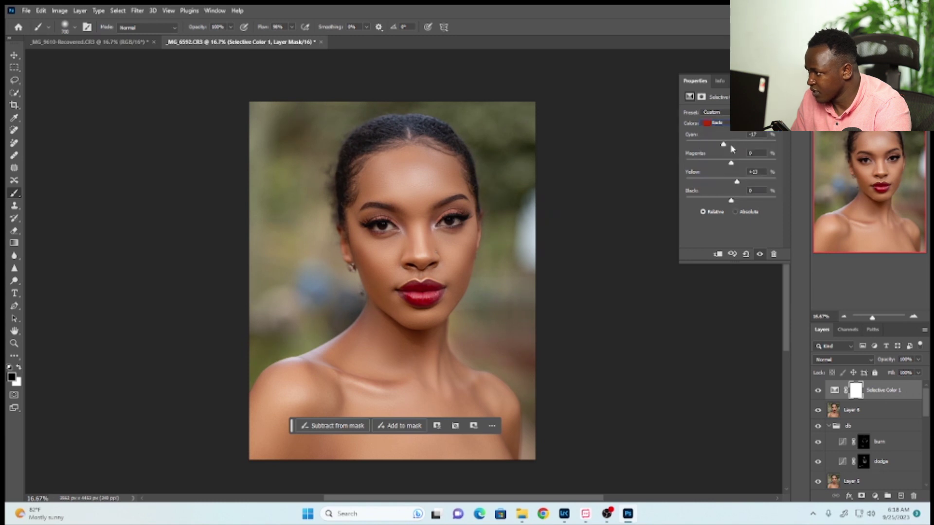
click(722, 123)
click(723, 138)
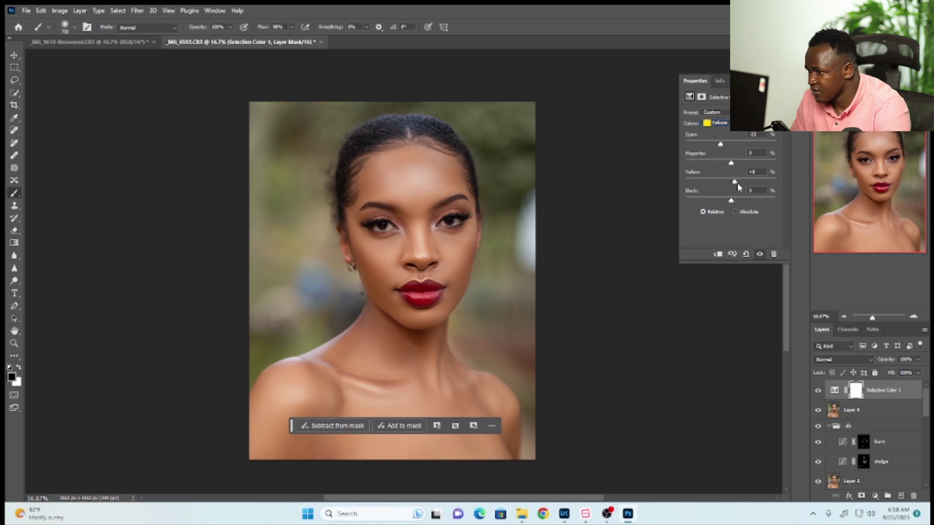
drag(737, 182, 745, 182)
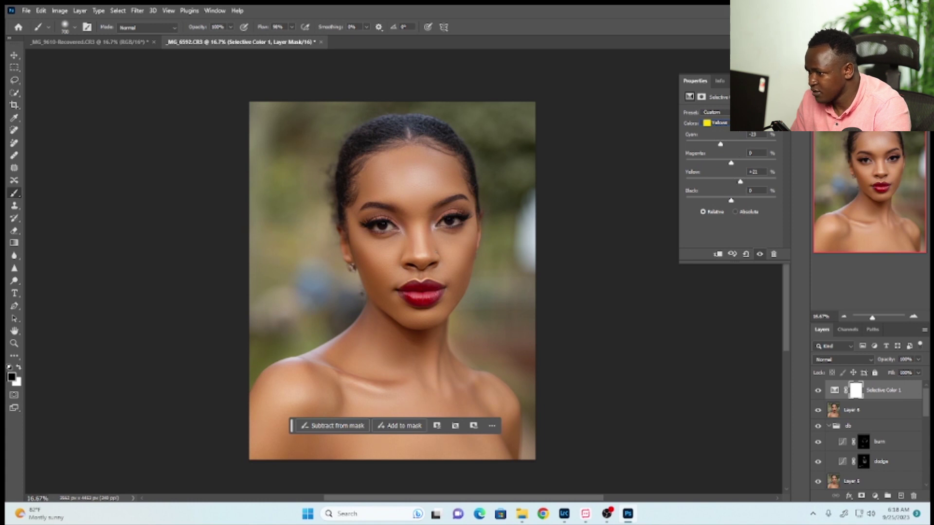
Reset Black to 0 for the Blacks in the Selective Color adjustment and close its settings.
click(722, 123)
click(722, 192)
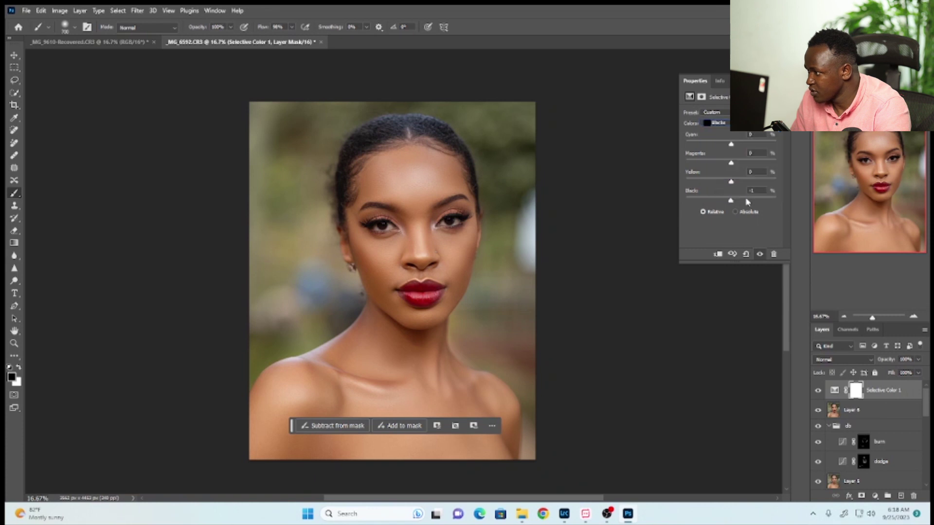
click(743, 190)
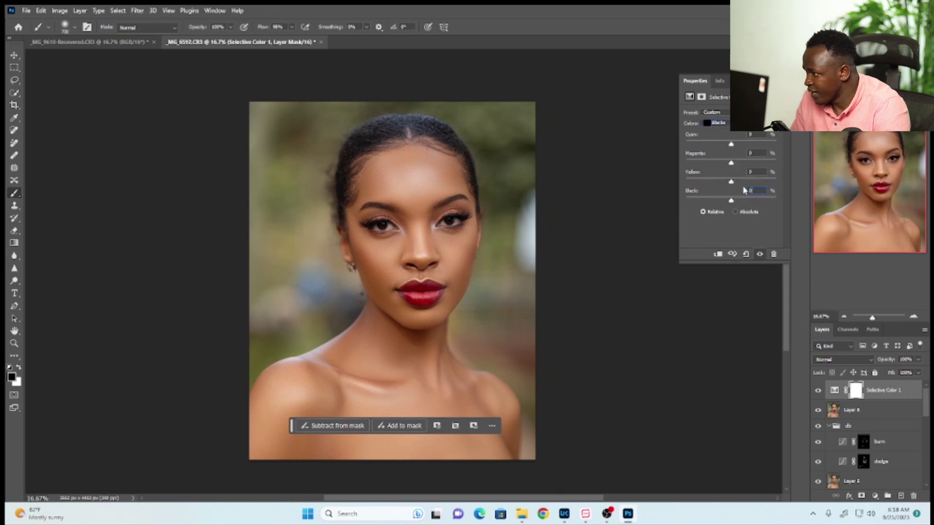
click(777, 81)
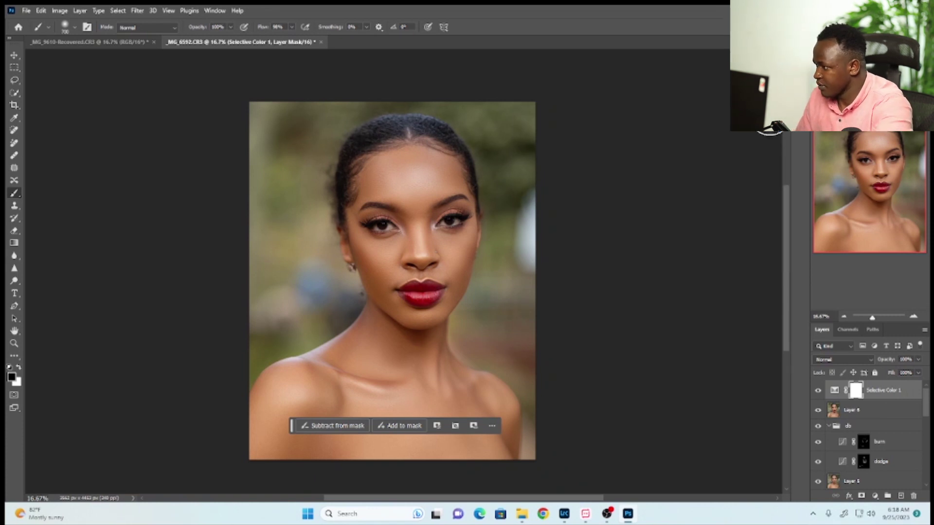
Add a Photo Filter adjustment layer above Selective Color 1 using Cooling Filter (82).
click(874, 496)
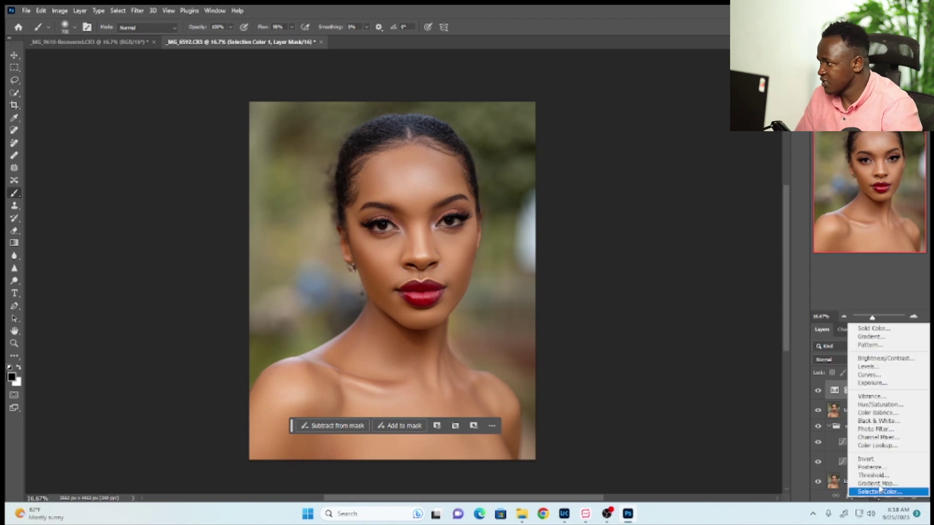
click(871, 430)
click(720, 113)
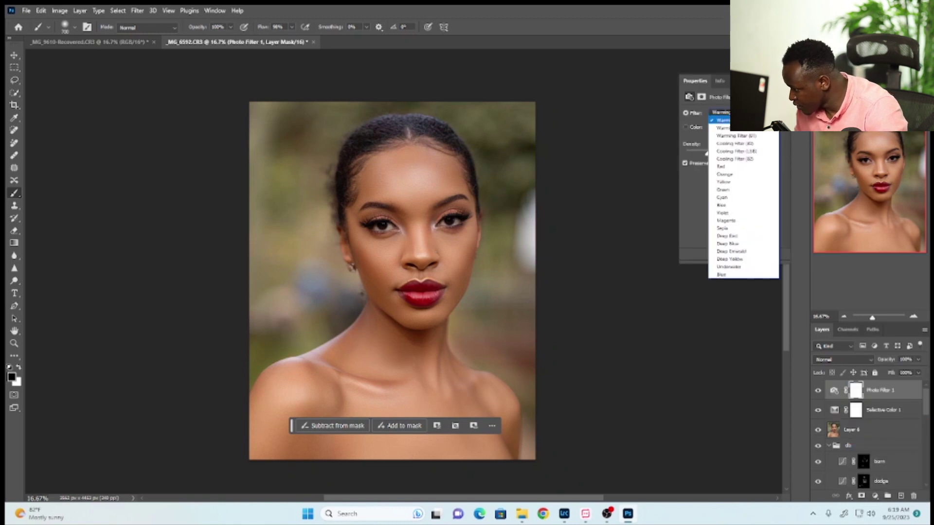
click(737, 159)
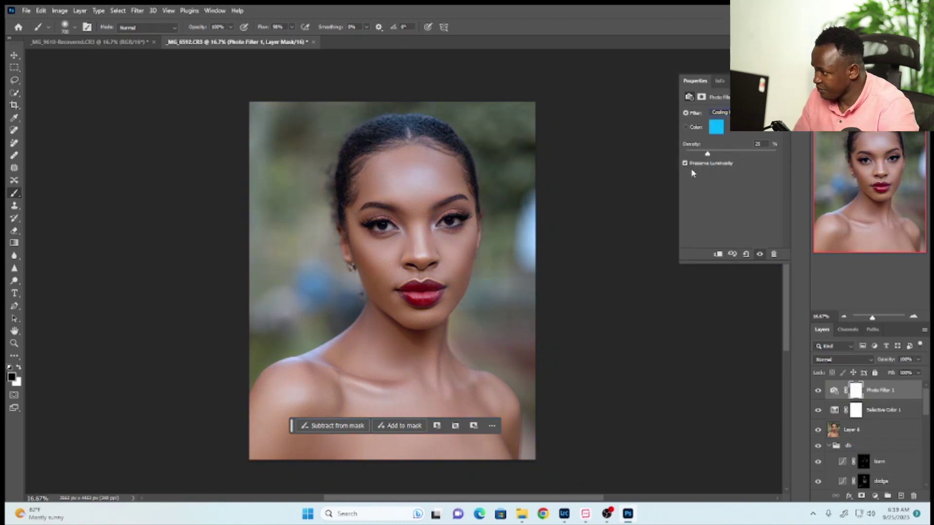
Reduce the Photo Filter's Density to 10% and close its settings.
drag(706, 155, 694, 155)
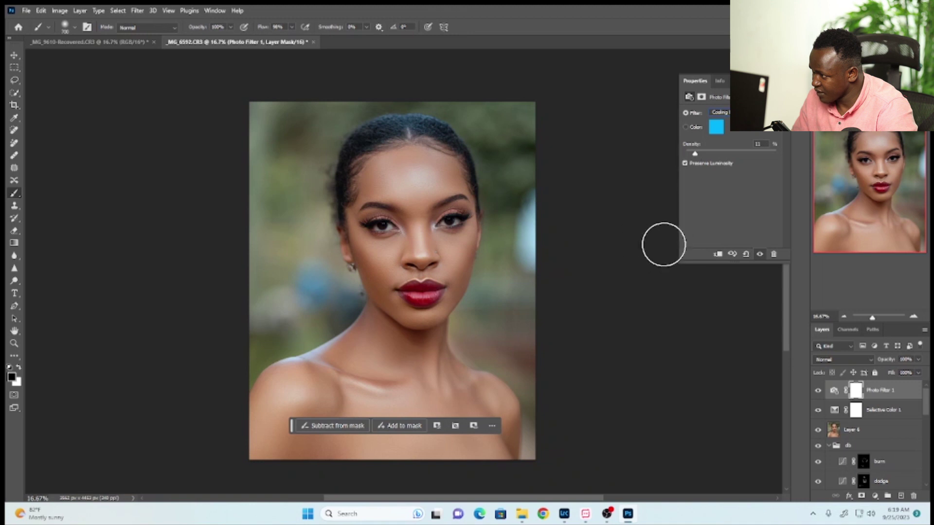
drag(695, 156, 689, 155)
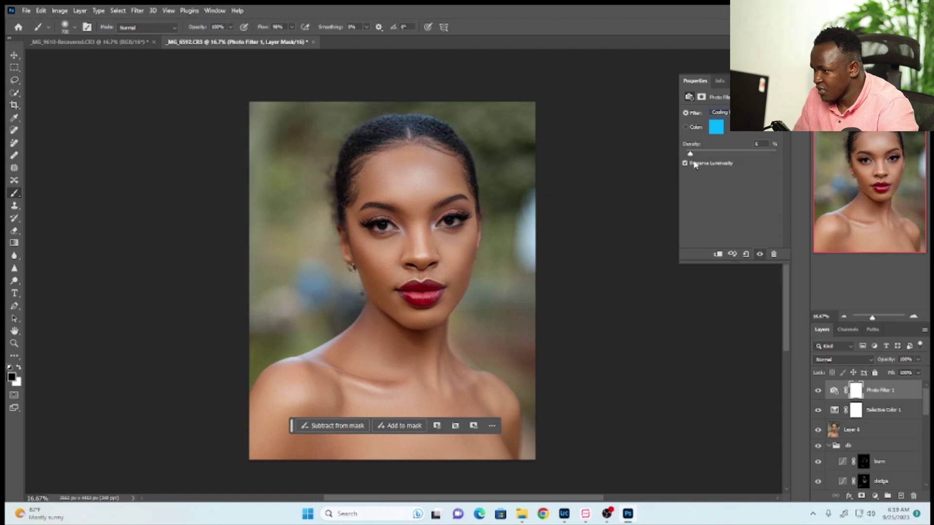
drag(690, 155, 693, 155)
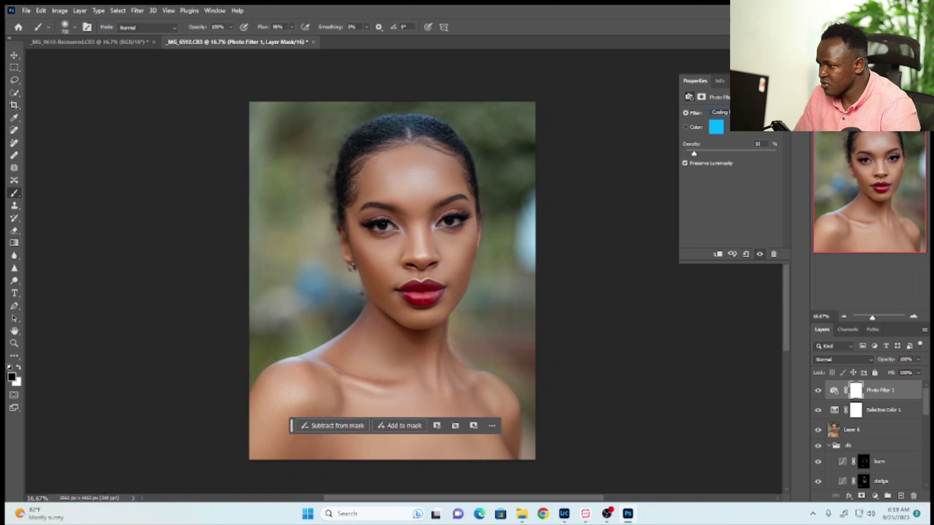
click(777, 81)
Compare the portrait with and without the Photo Filter and Selective Color layers by toggling their visibility.
click(817, 392)
click(817, 392)
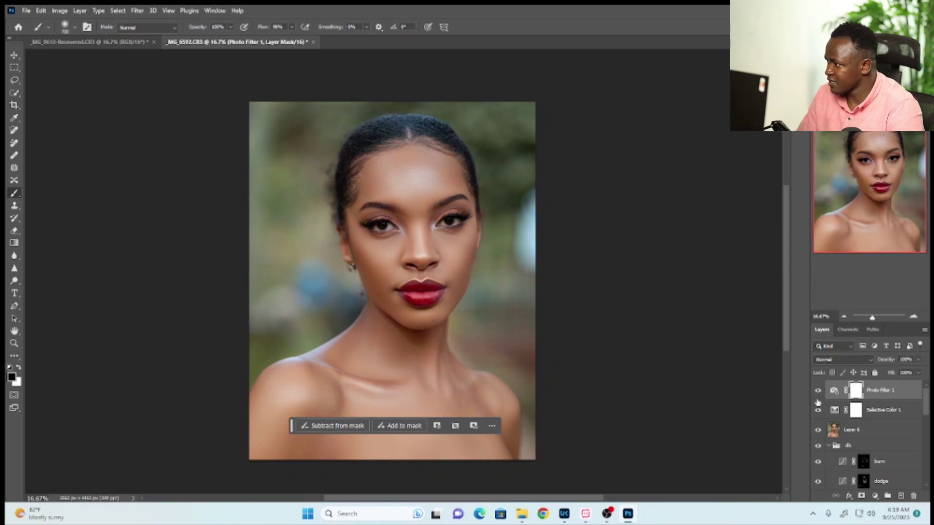
click(816, 413)
click(817, 412)
click(817, 393)
click(818, 392)
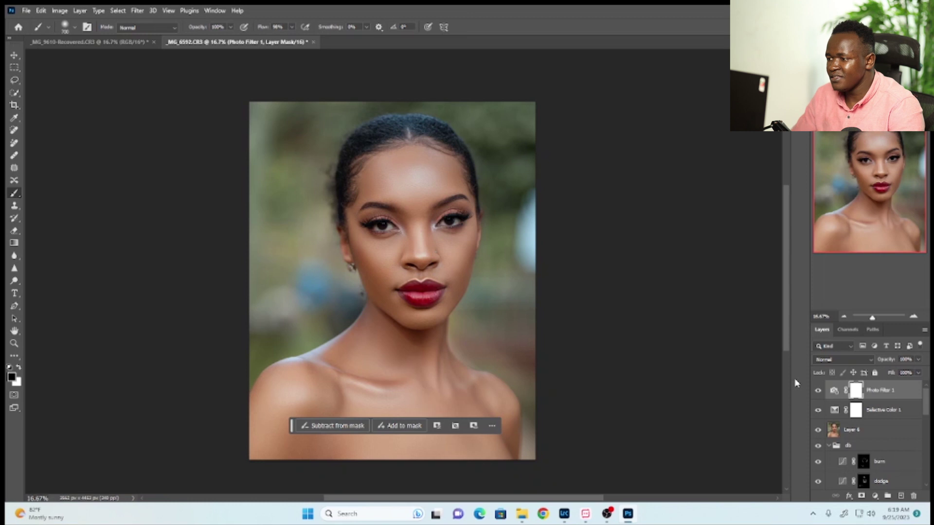
Group the Photo Filter 1 and Selective Color 1 adjustment layers together.
shift+click(886, 412)
key(x)
key(ctrl+g)
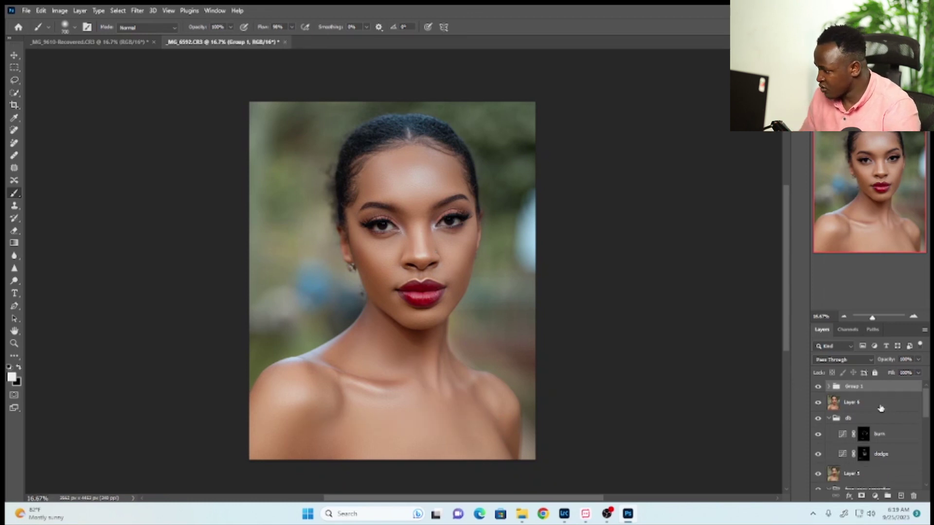
With Group 1 hidden, duplicate Layer 6 and mask the copy using a Select Subject selection of the woman.
click(864, 404)
click(817, 386)
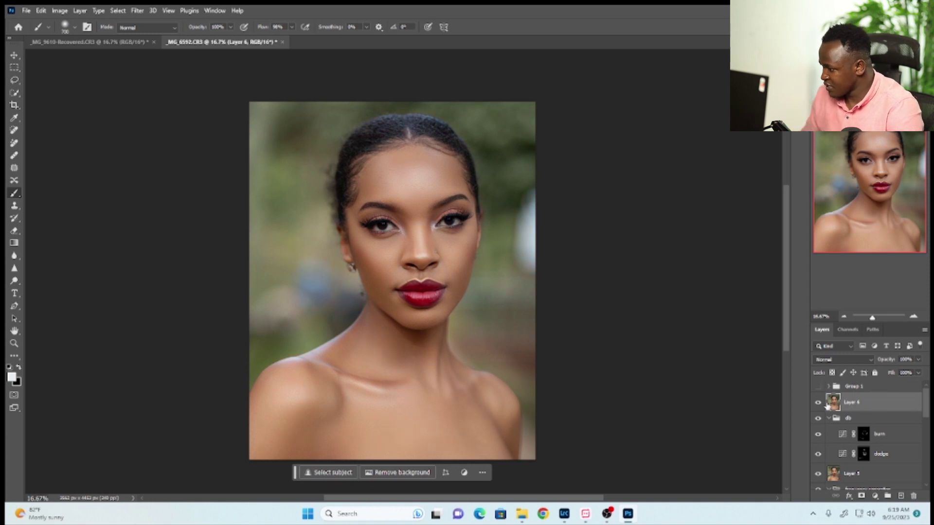
key(ctrl+j)
click(118, 10)
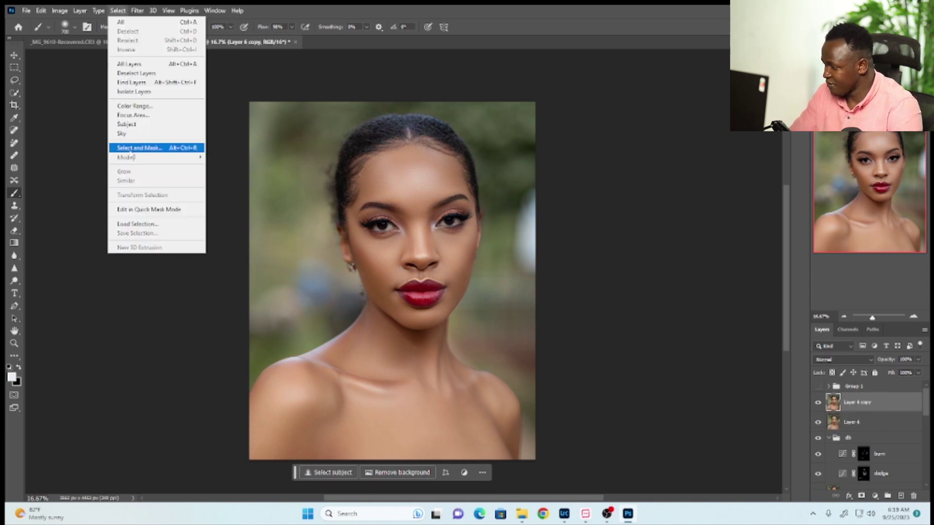
click(125, 124)
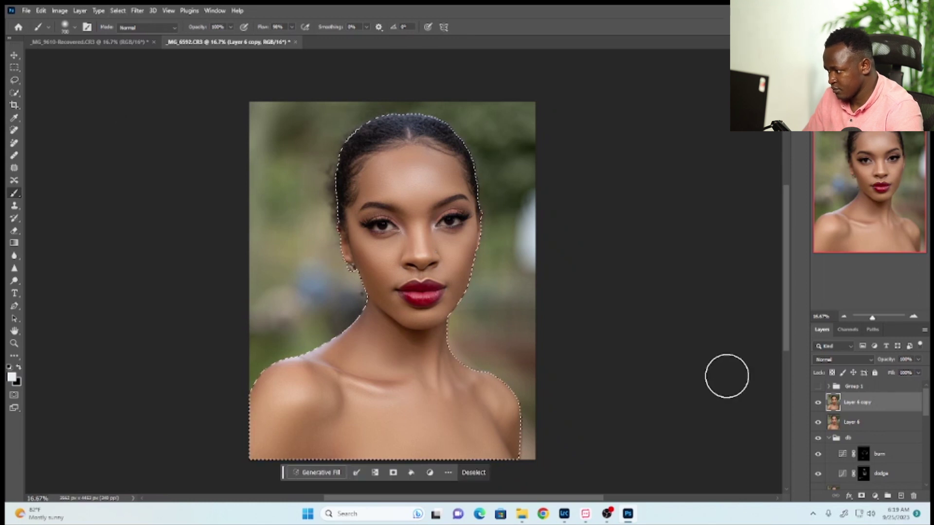
click(861, 496)
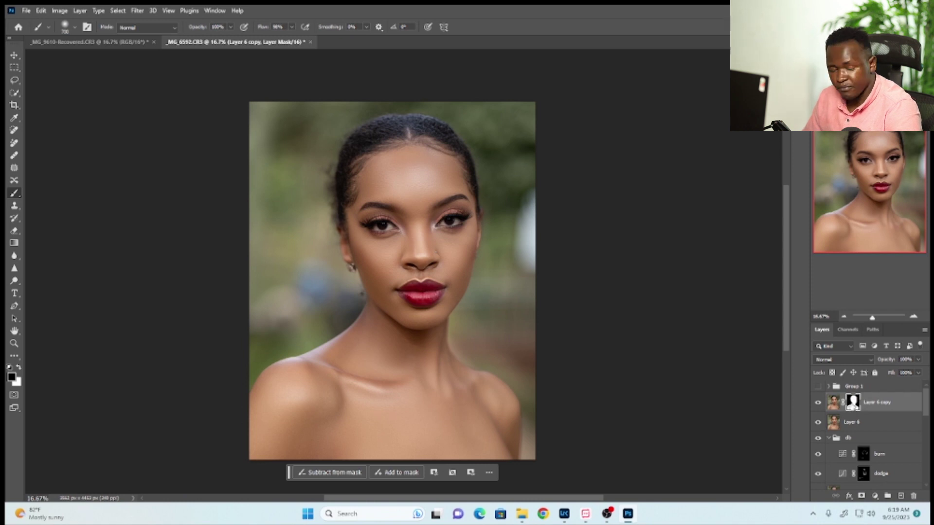
Show Group 1 again and give it a layer mask replaced by the subject mask from Layer 6 copy, inverted if needed.
click(849, 388)
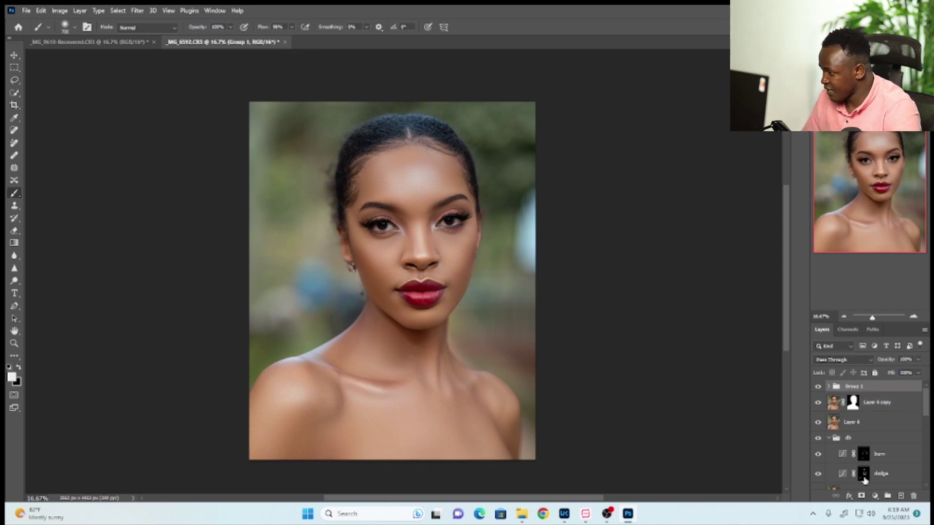
click(861, 495)
drag(854, 411, 856, 395)
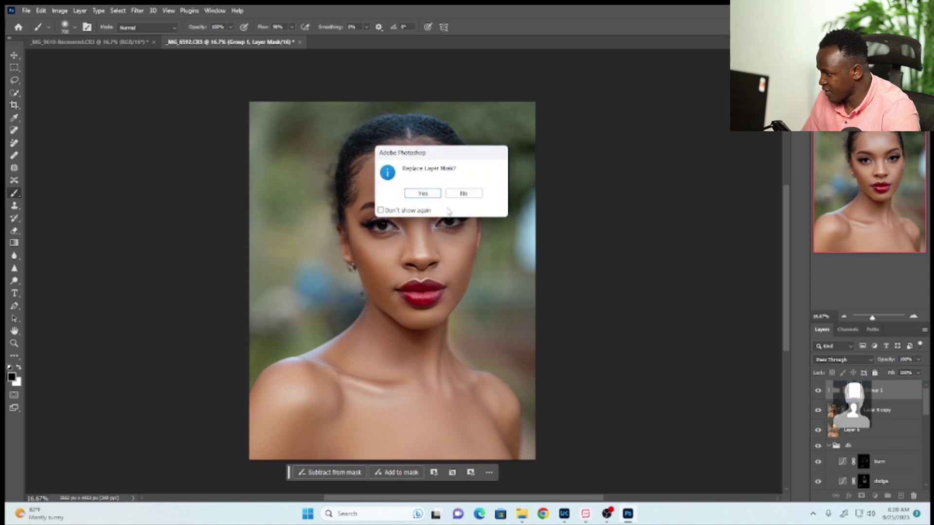
click(428, 194)
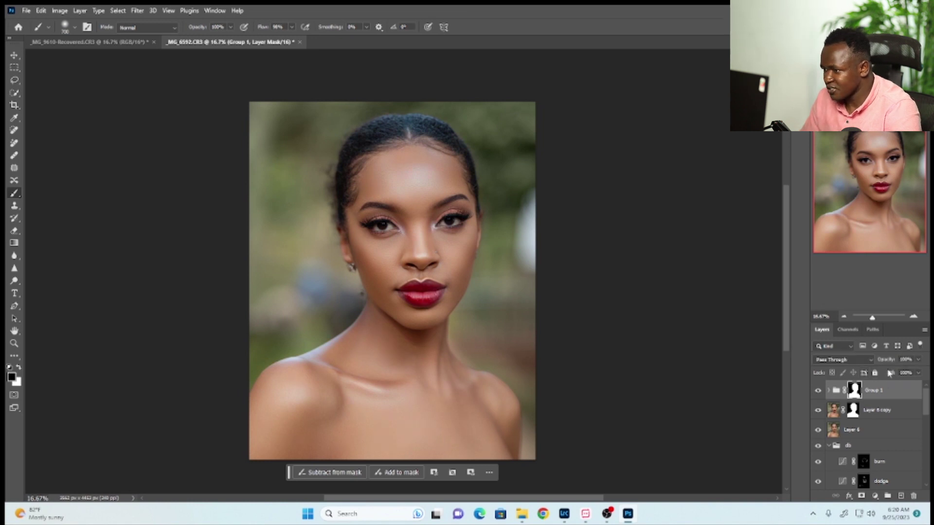
Expand Group 1 and lower the opacity of its Photo Filter 1 layer.
click(837, 391)
click(828, 390)
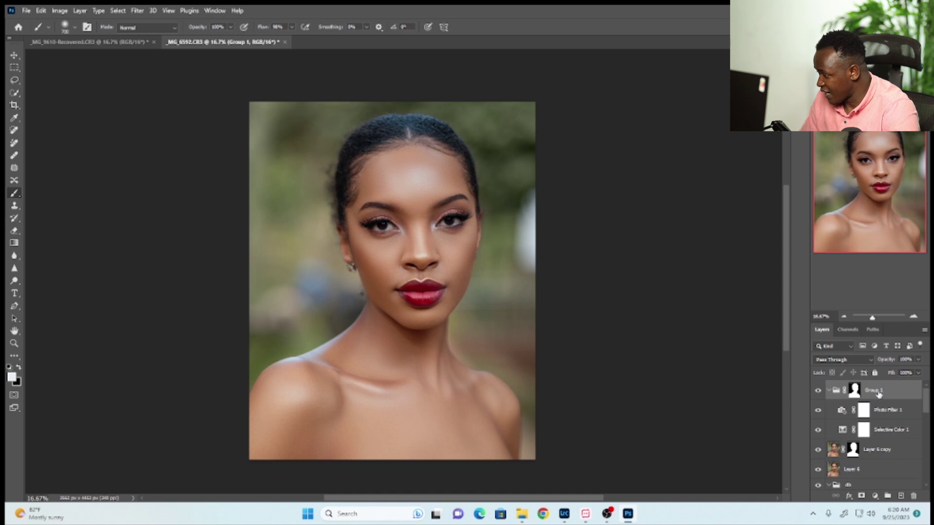
click(863, 410)
click(918, 360)
drag(913, 371, 892, 376)
click(876, 398)
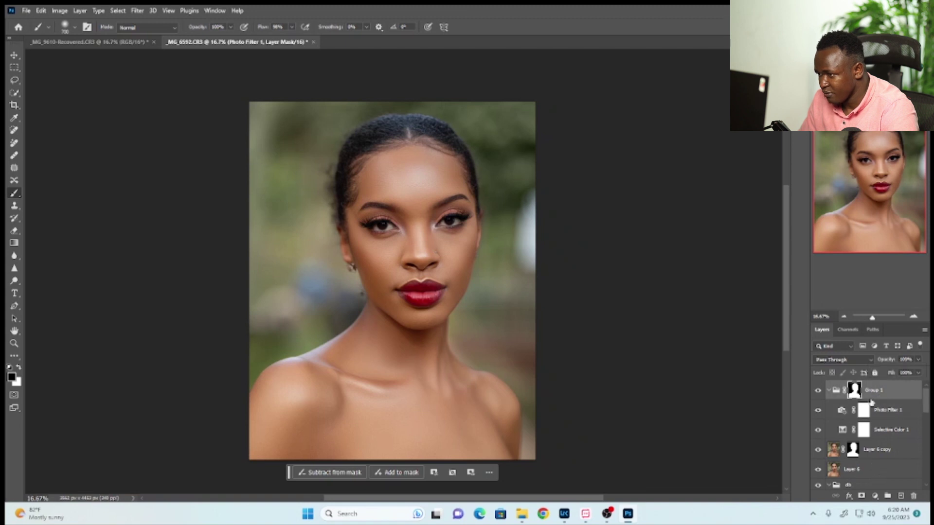
Lower the Selective Color 1 layer's opacity to about 76% and collapse Group 1.
click(890, 430)
click(917, 359)
drag(914, 372, 908, 374)
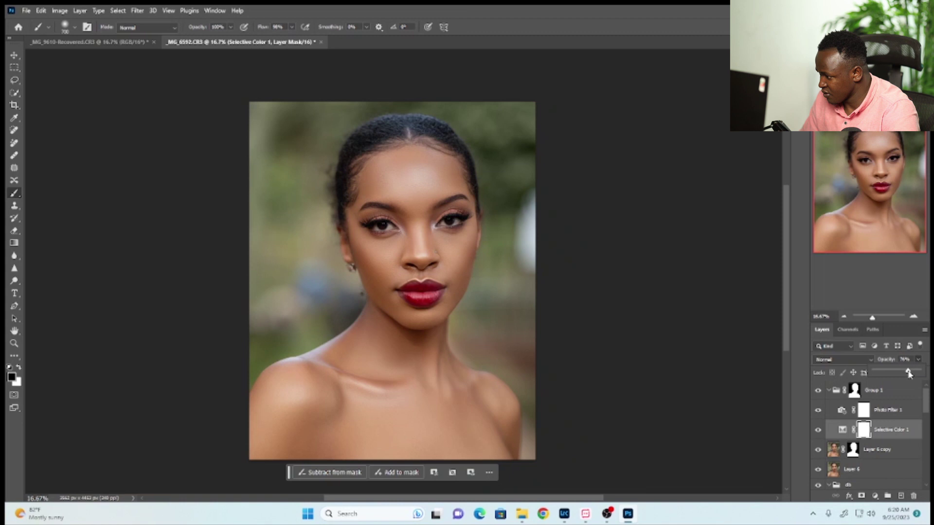
click(855, 390)
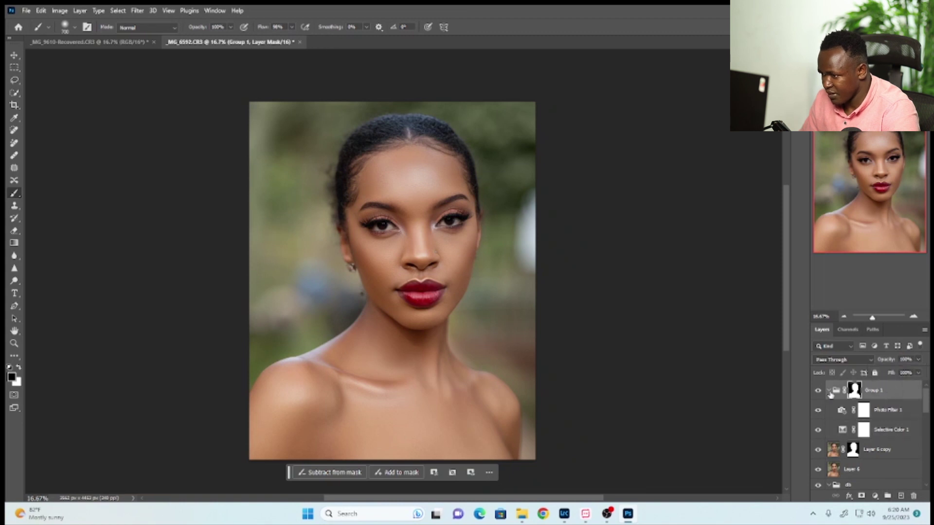
click(828, 389)
Add a Color Balance adjustment layer above Group 1 and shift its Midtones slightly from Cyan toward Red.
click(875, 495)
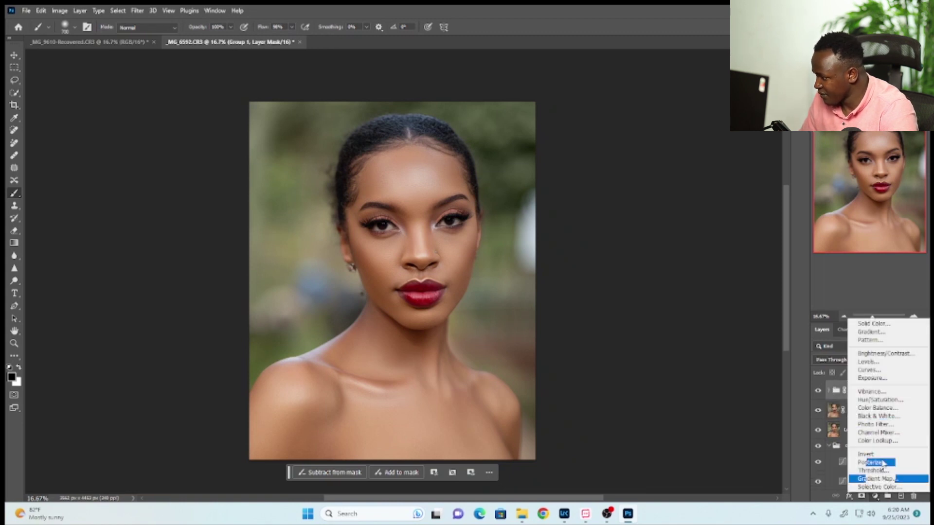
click(876, 409)
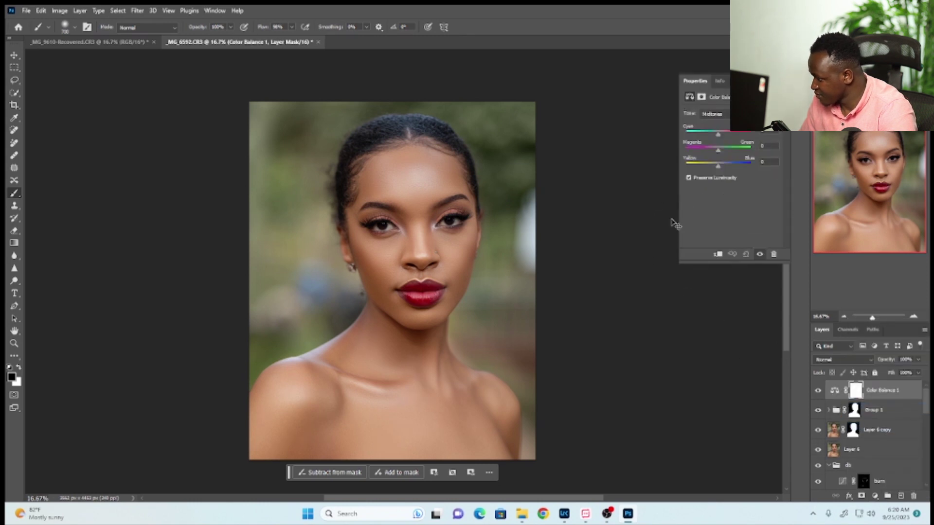
key(ctrl+plus)
key(ctrl+plus)
click(732, 114)
click(716, 132)
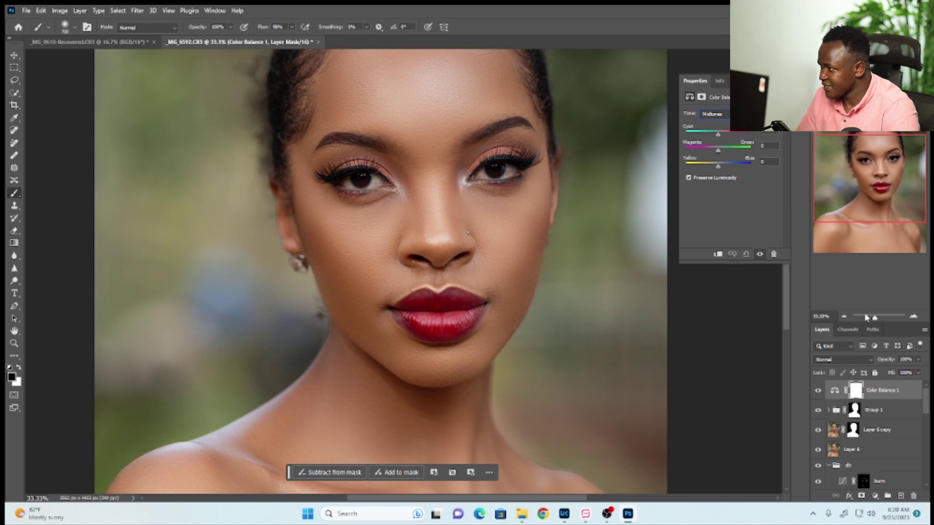
click(843, 317)
click(843, 317)
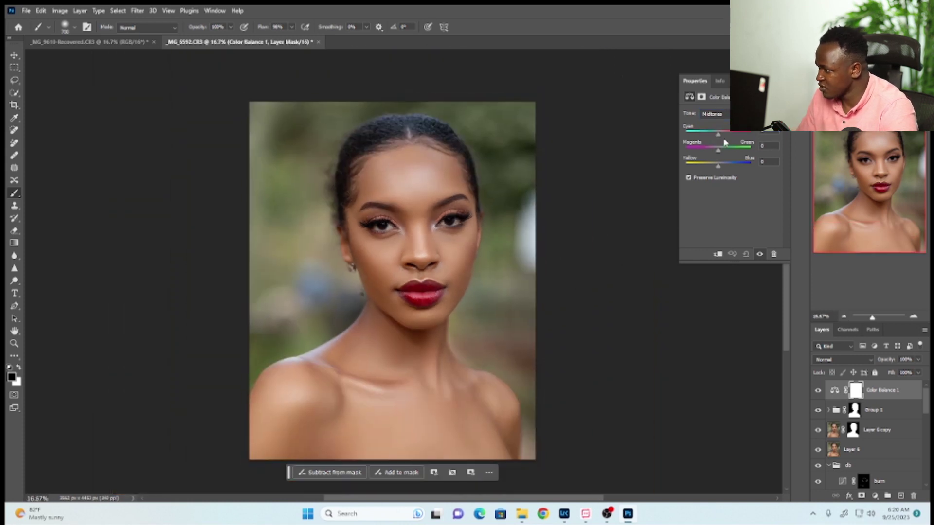
drag(718, 134, 720, 135)
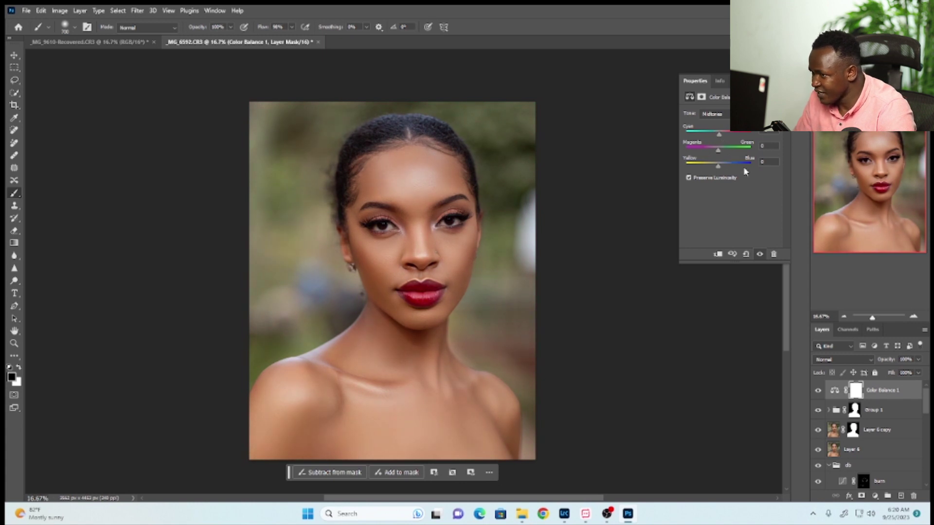